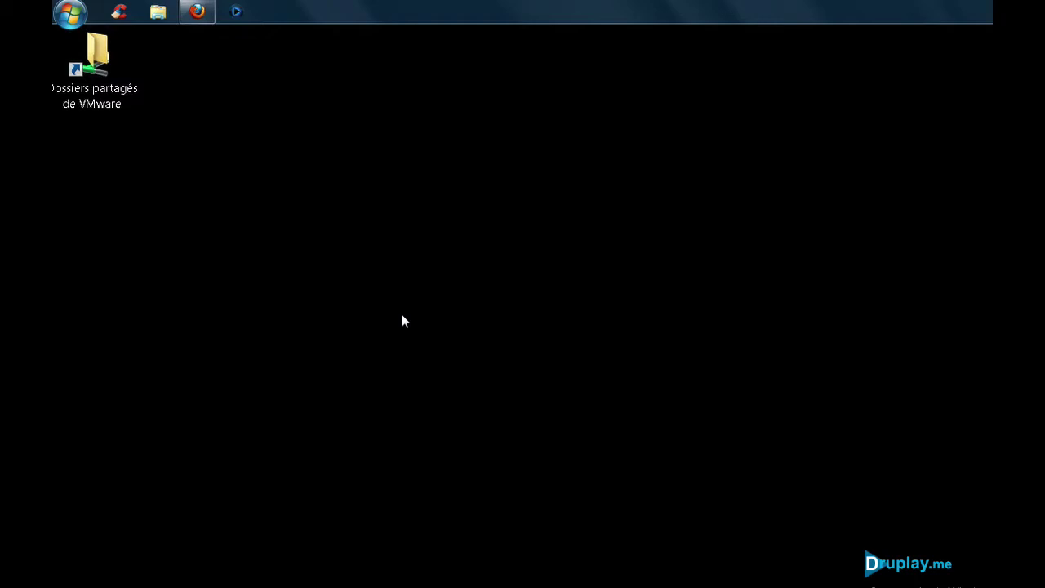
# Step: Check the computer's system properties, then close the system information window
pyautogui.click(71, 13)
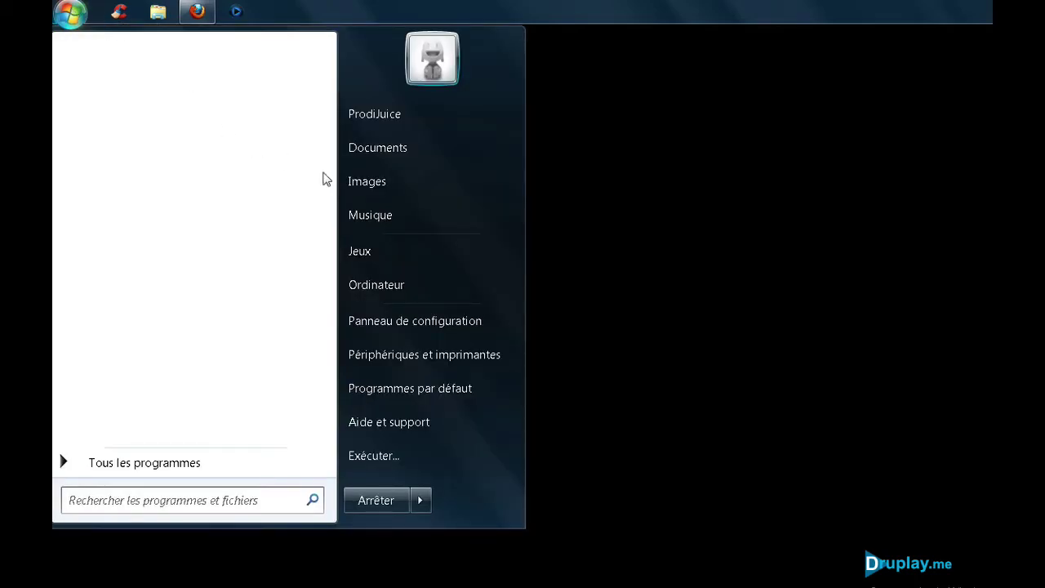
pyautogui.rightClick(378, 290)
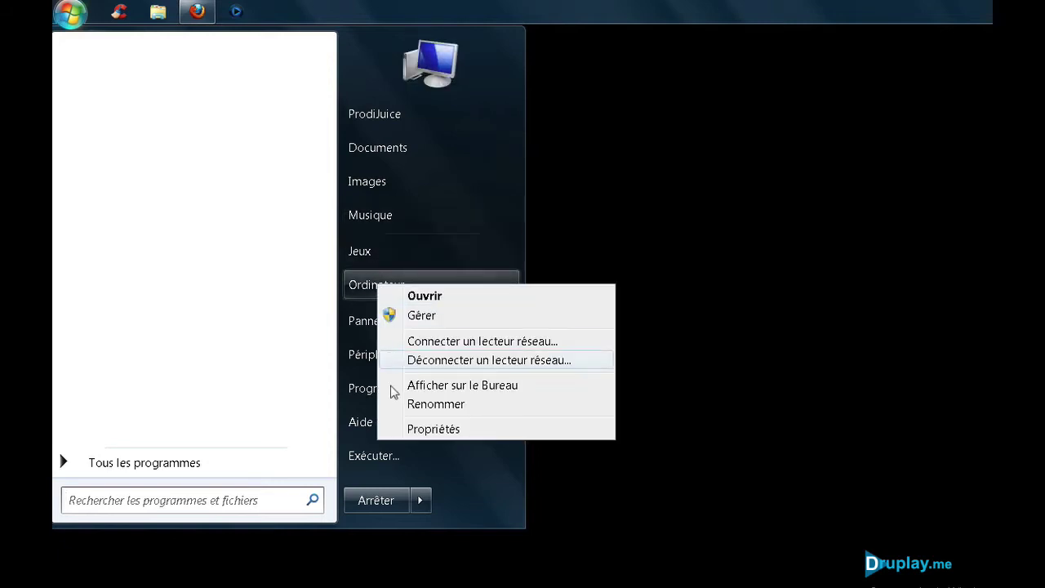
pyautogui.click(429, 430)
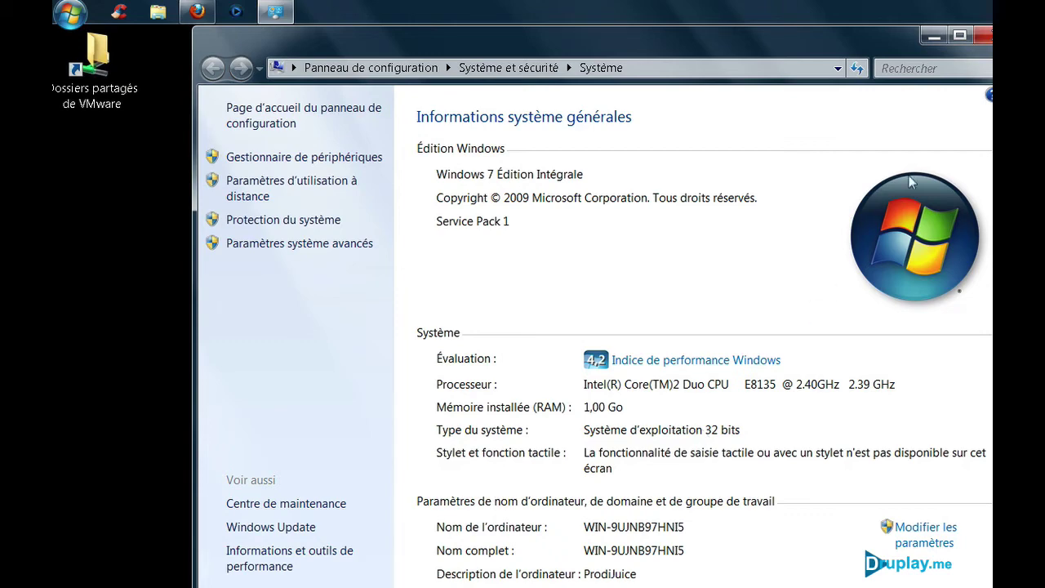
pyautogui.click(984, 36)
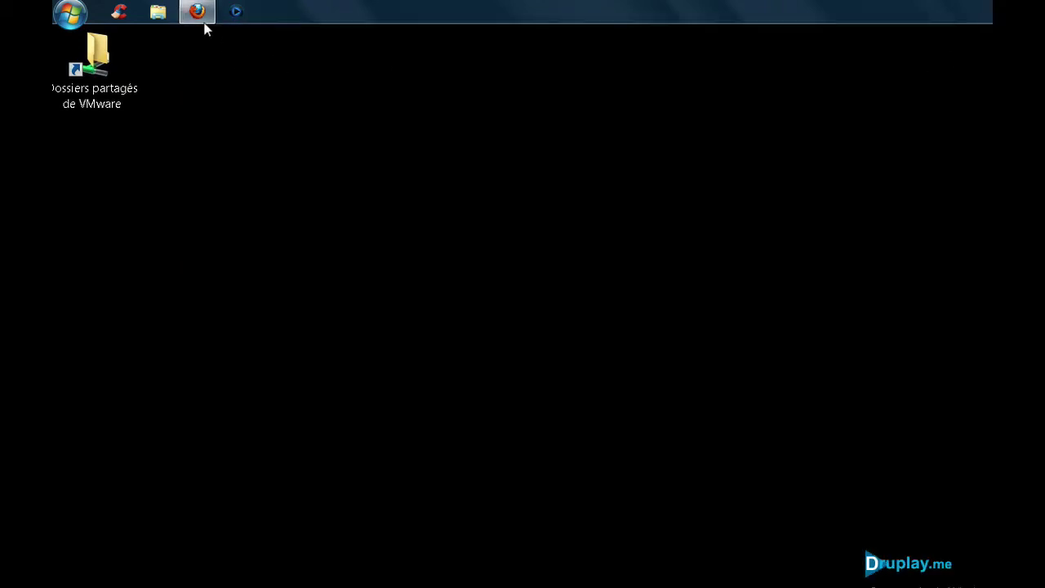
# Step: On wampserver.com, go to downloads and pick WAMPSERVER (32 BITS & PHP 5.4) 2.2E
pyautogui.click(200, 15)
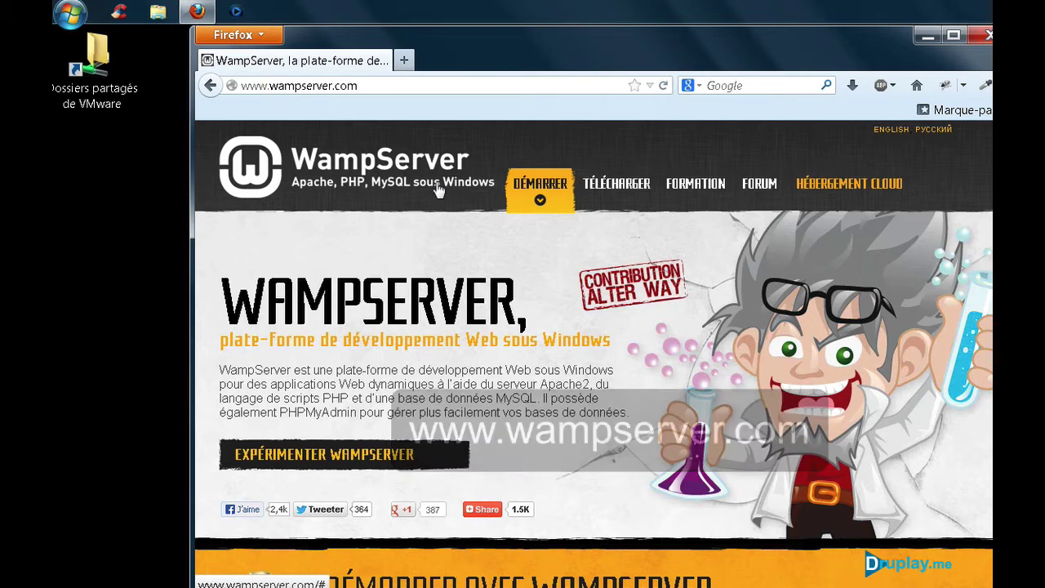
pyautogui.click(597, 184)
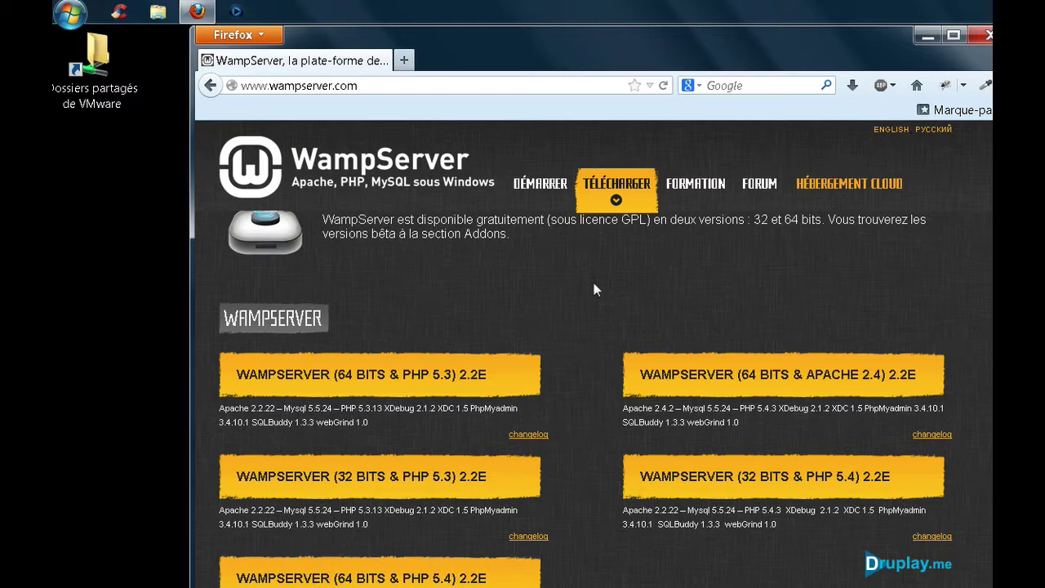
pyautogui.scroll(-2, 594, 282)
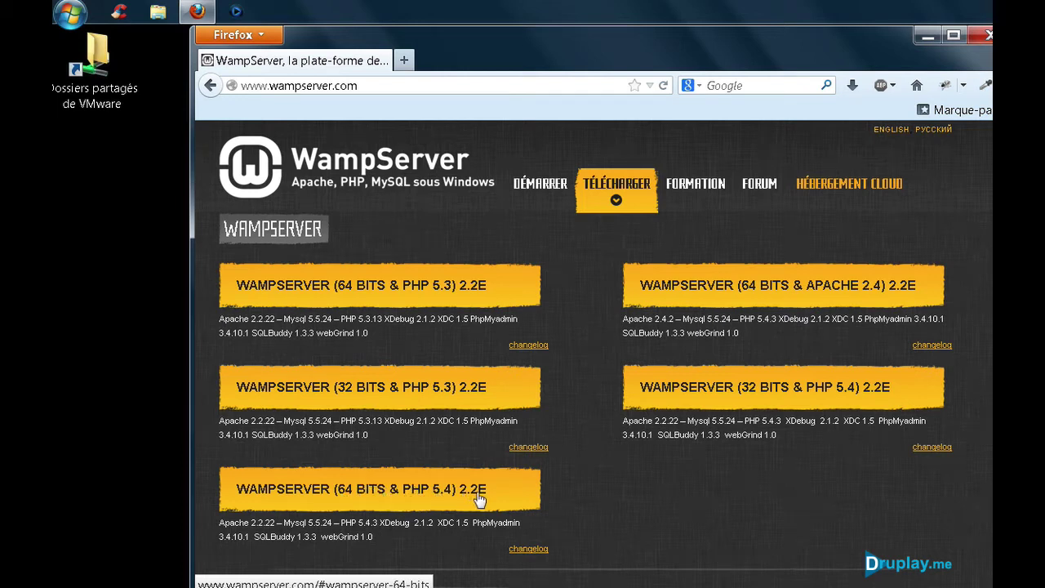
pyautogui.click(722, 397)
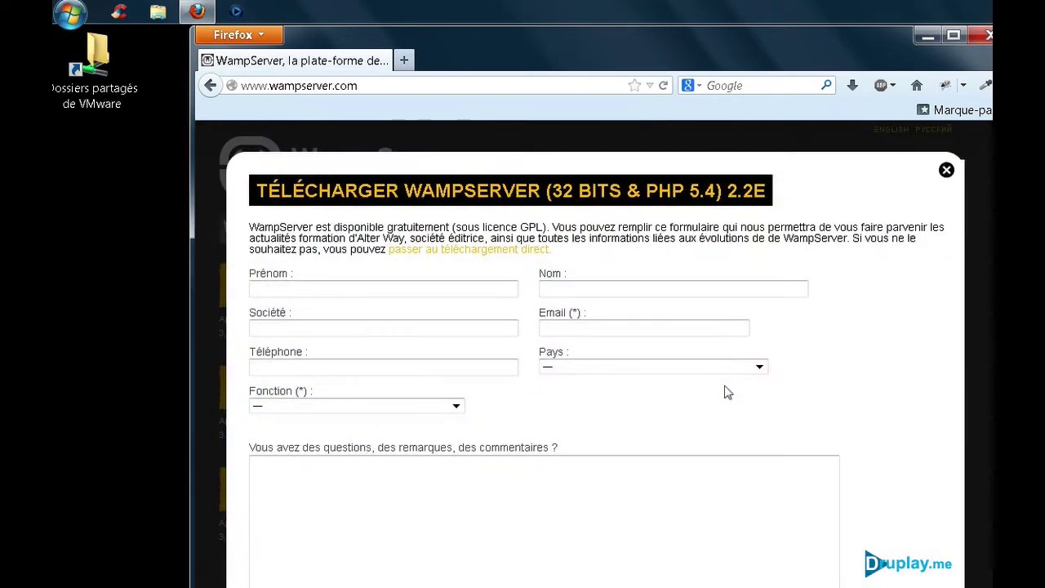
# Step: Save wampserver2.2e-php5.4.3-httpd2.2.22-mysql5.5.24-32b.exe directly to the desktop and minimise Firefox
pyautogui.click(463, 256)
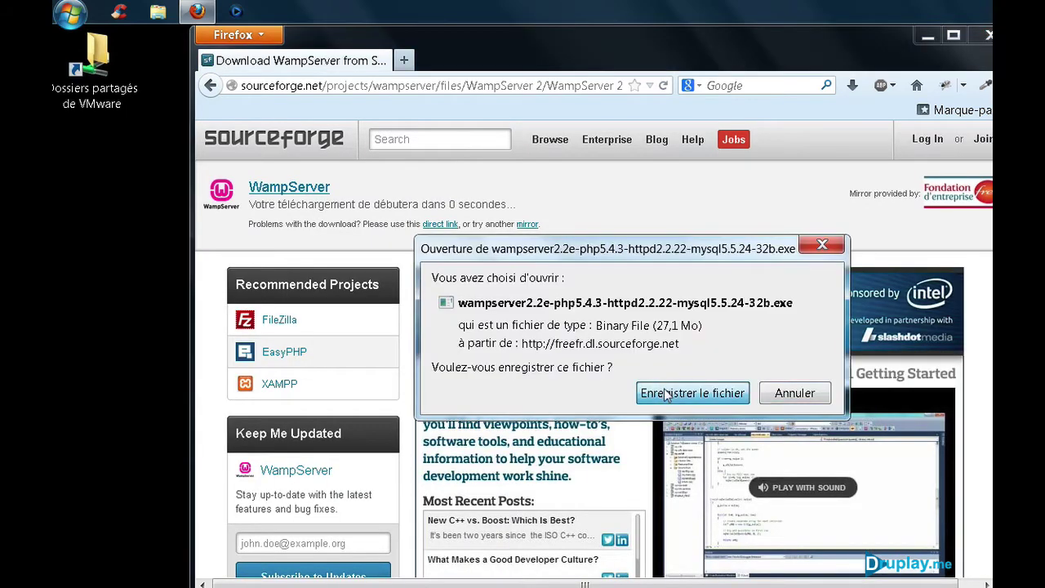
pyautogui.click(666, 395)
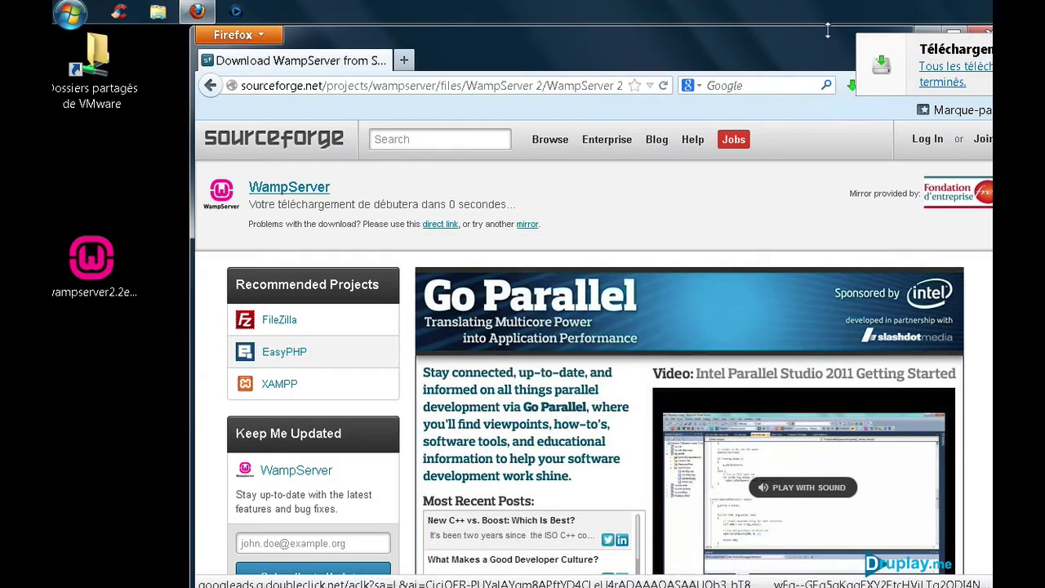
pyautogui.click(930, 33)
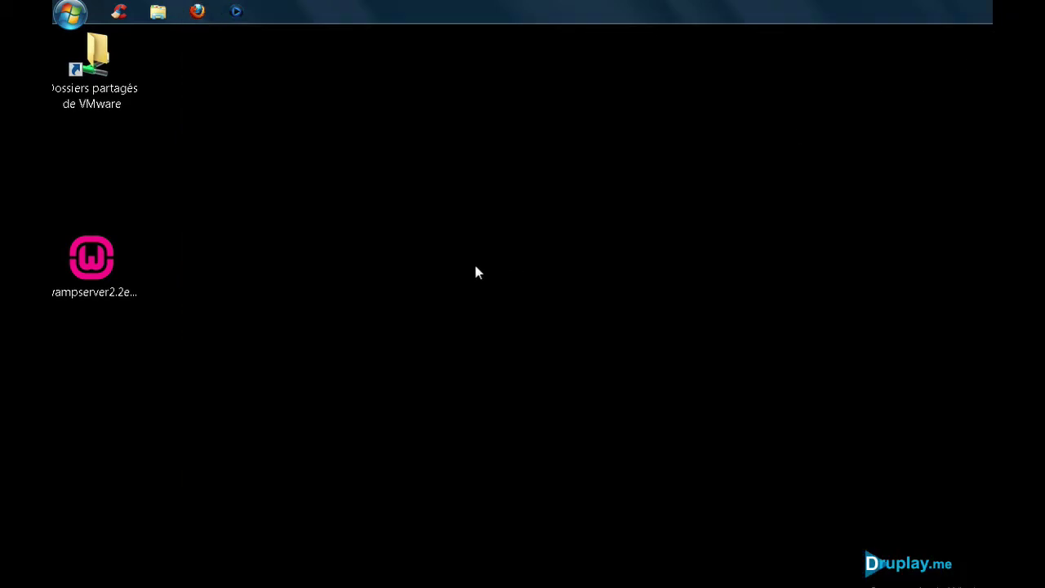
# Step: Launch the downloaded WampServer installer, allowing it to run and make changes
pyautogui.click(109, 263)
pyautogui.doubleClick(112, 261)
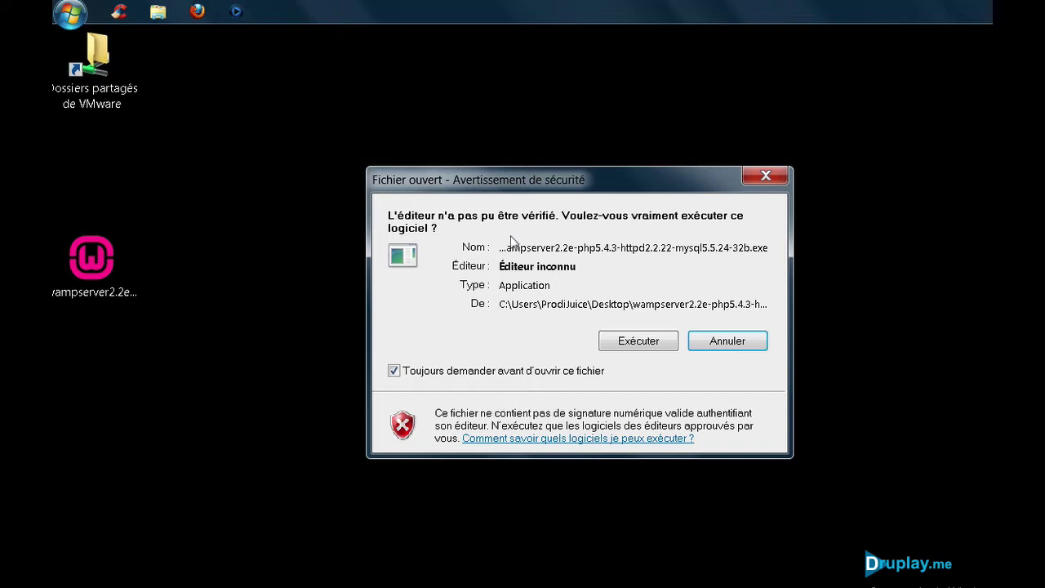
pyautogui.click(629, 341)
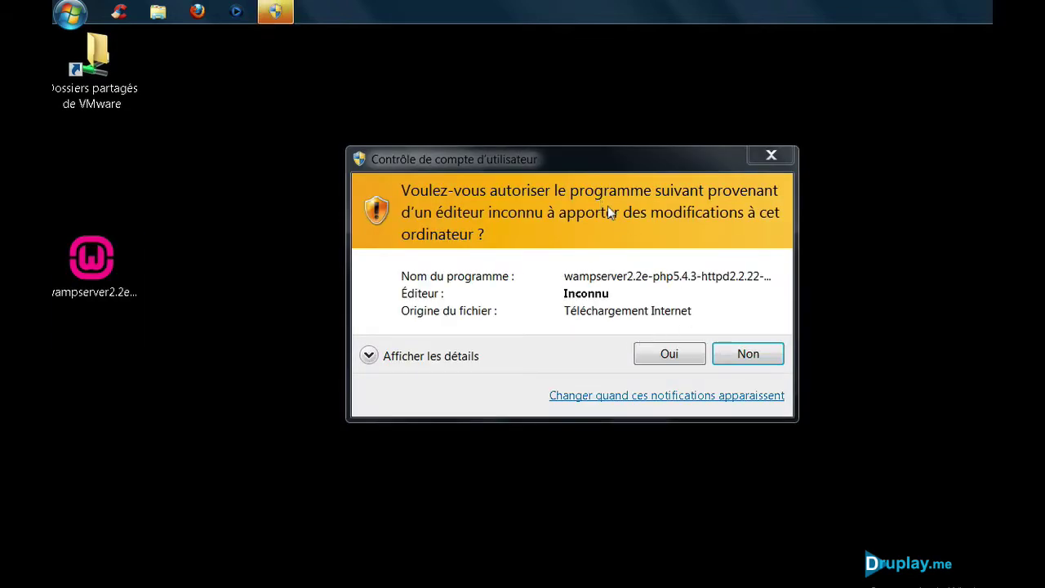
pyautogui.click(669, 359)
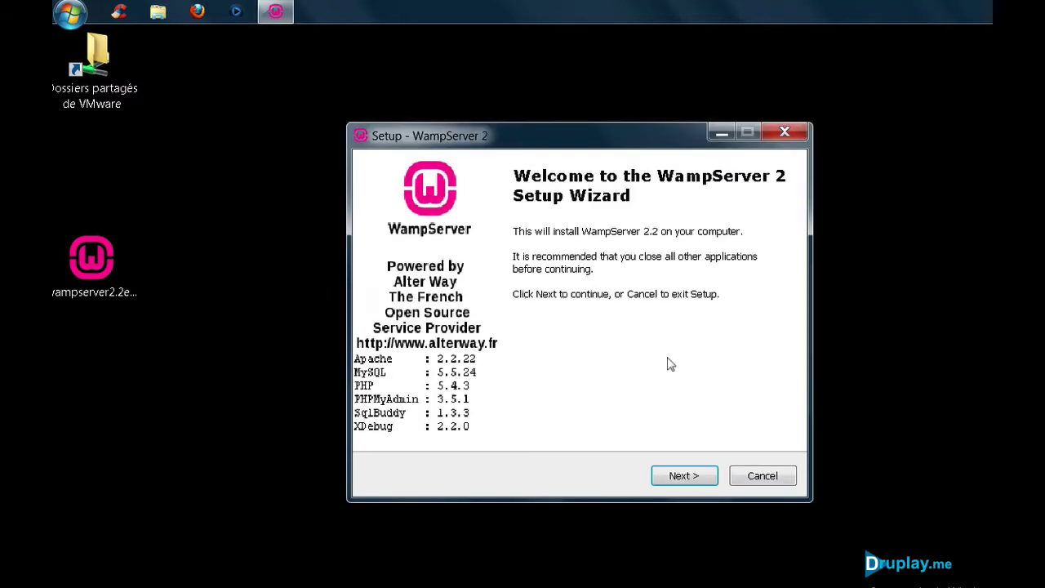
# Step: Accept the licence, keep c:\wamp as install folder, skip extra icons, and start installing
pyautogui.click(674, 479)
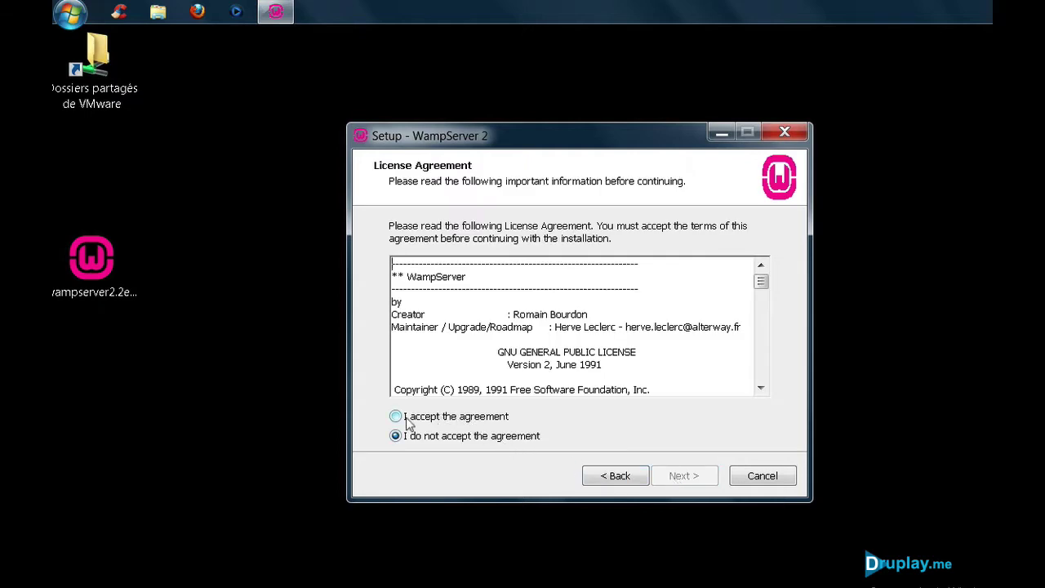
pyautogui.click(397, 416)
pyautogui.click(686, 478)
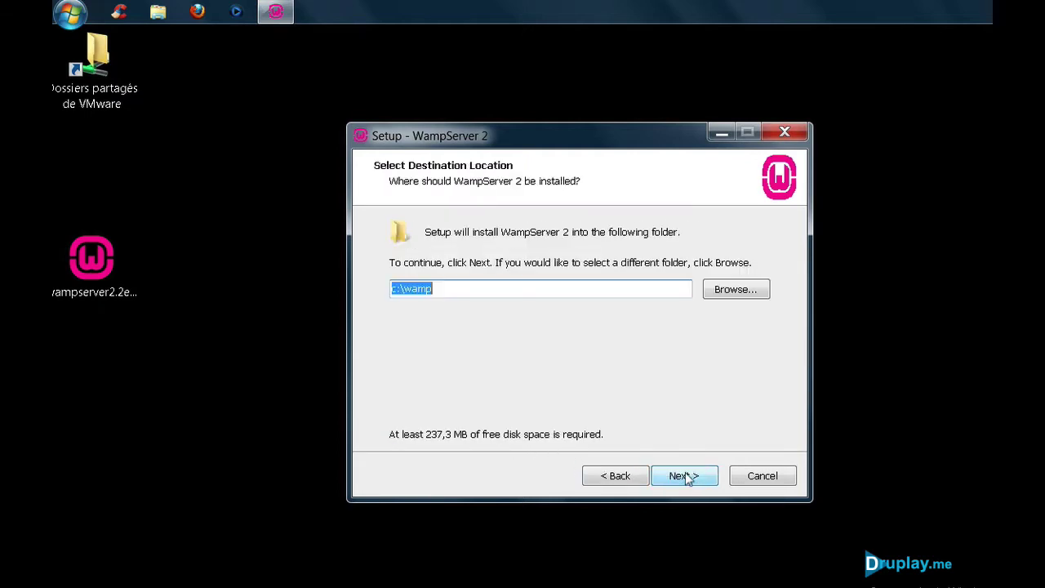
pyautogui.click(486, 288)
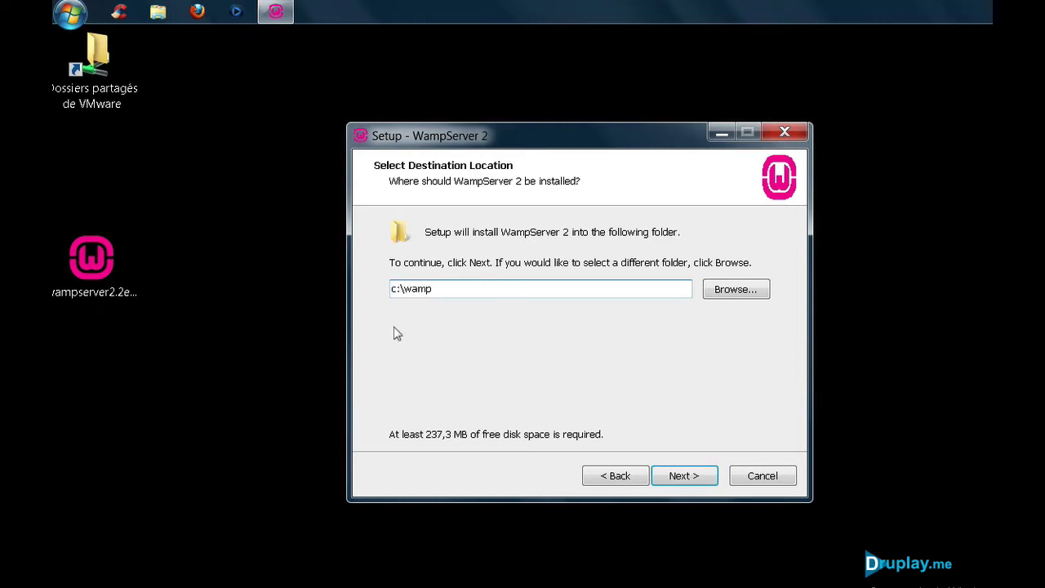
pyautogui.click(690, 474)
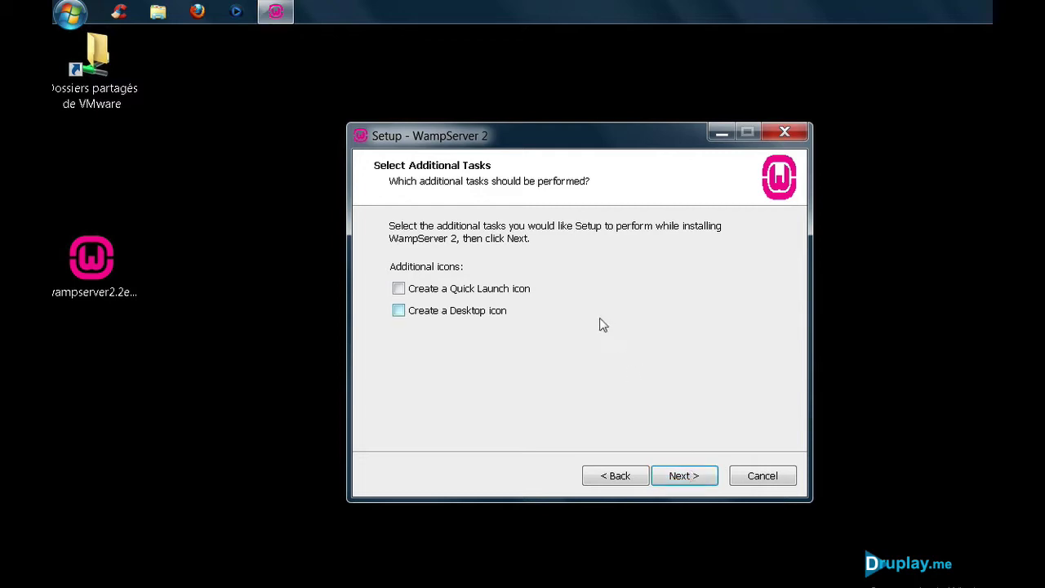
pyautogui.click(681, 477)
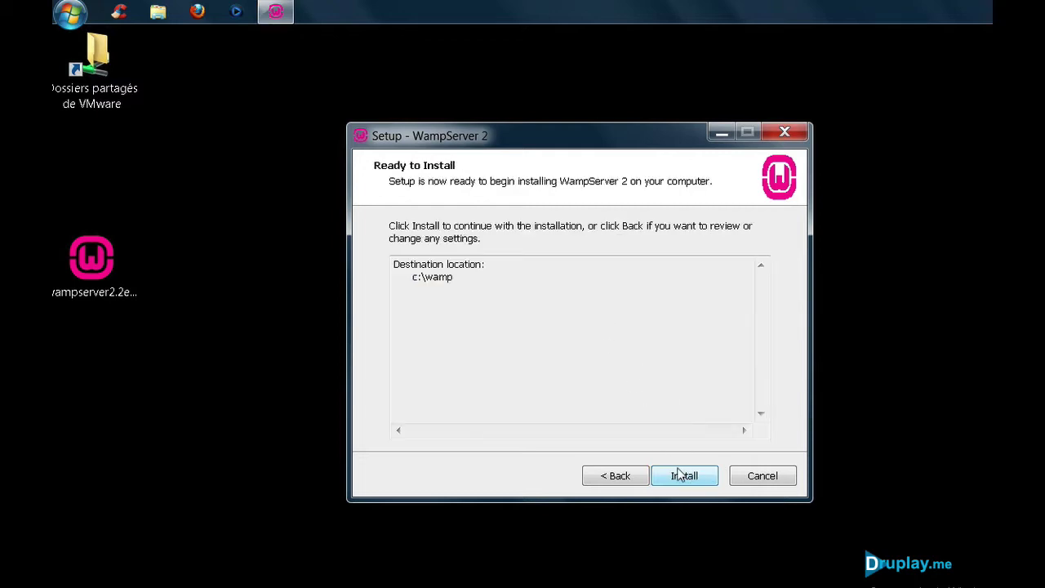
pyautogui.click(681, 477)
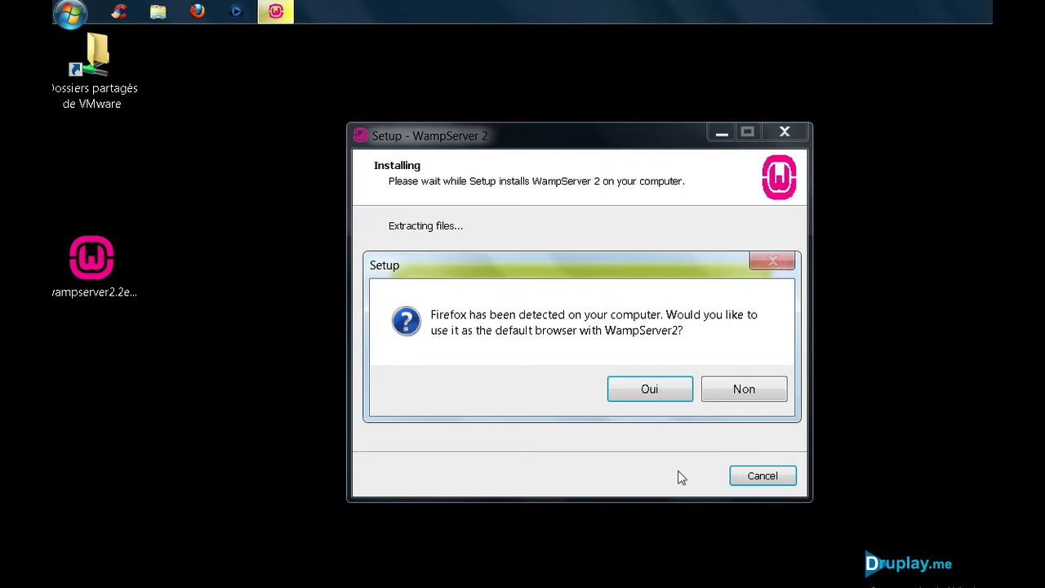
# Step: Make Firefox WampServer's default browser and allow Apache through the firewall on private networks only
pyautogui.click(658, 390)
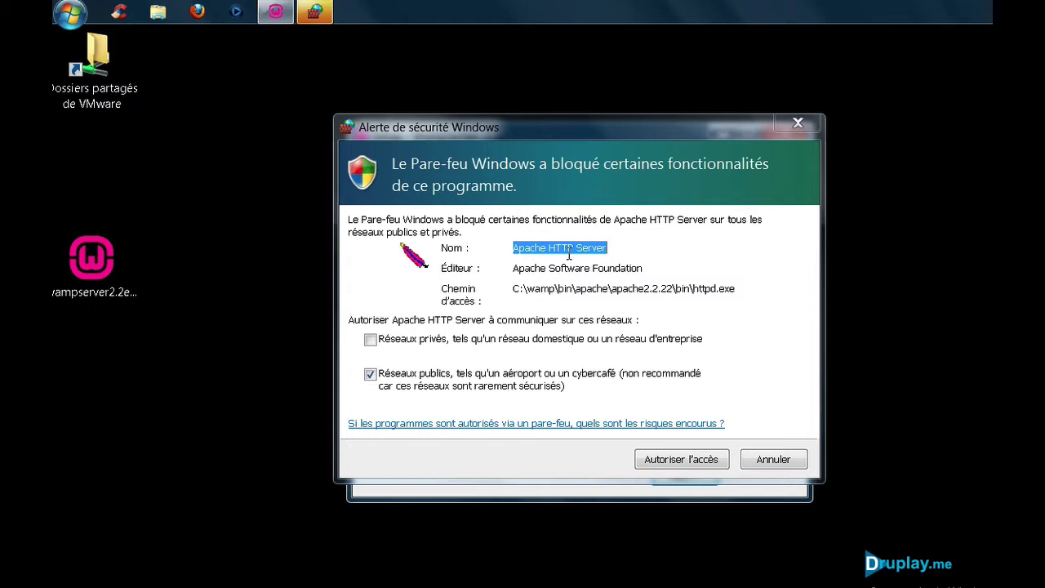
pyautogui.click(372, 342)
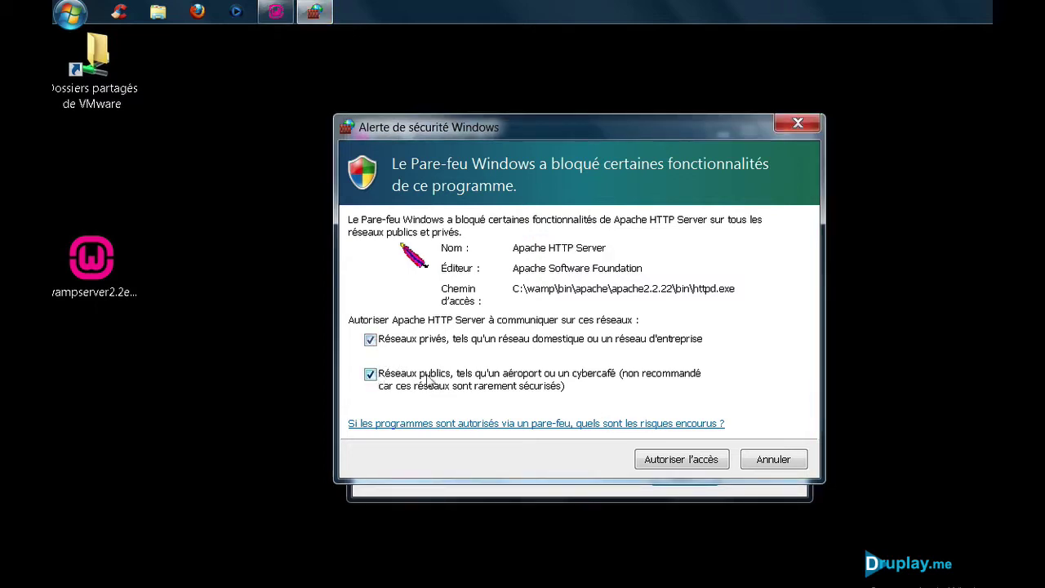
pyautogui.click(370, 375)
pyautogui.click(686, 460)
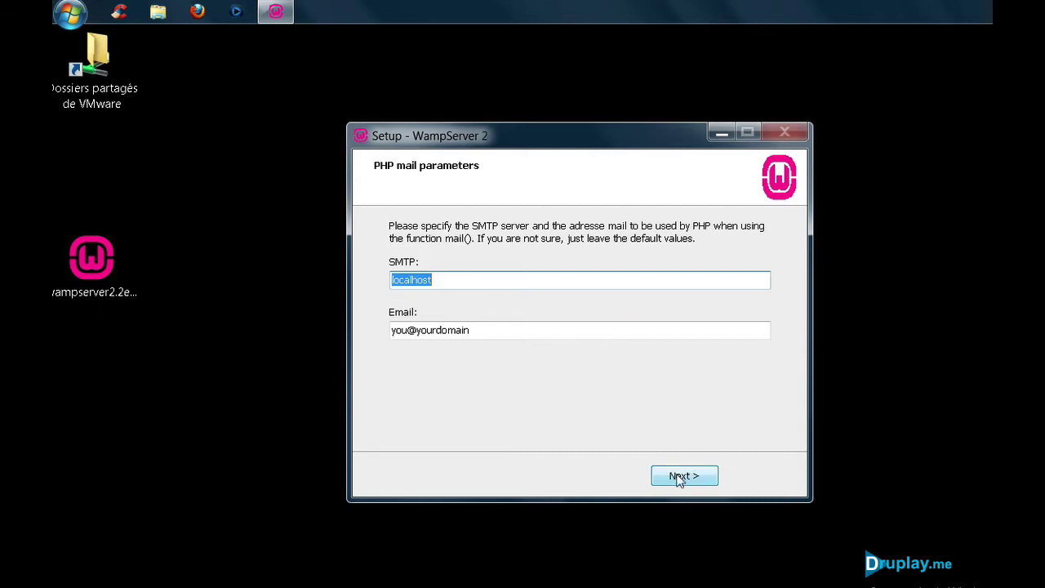
# Step: Keep the default PHP mail settings, finish setup, and let wampmanager run with admin rights
pyautogui.click(682, 476)
pyautogui.click(683, 476)
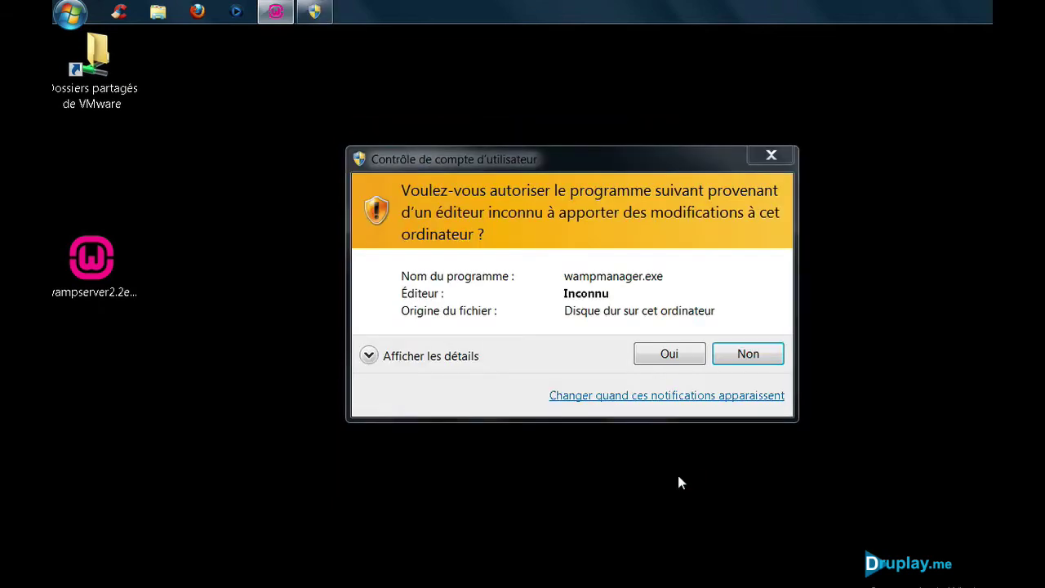
pyautogui.click(662, 357)
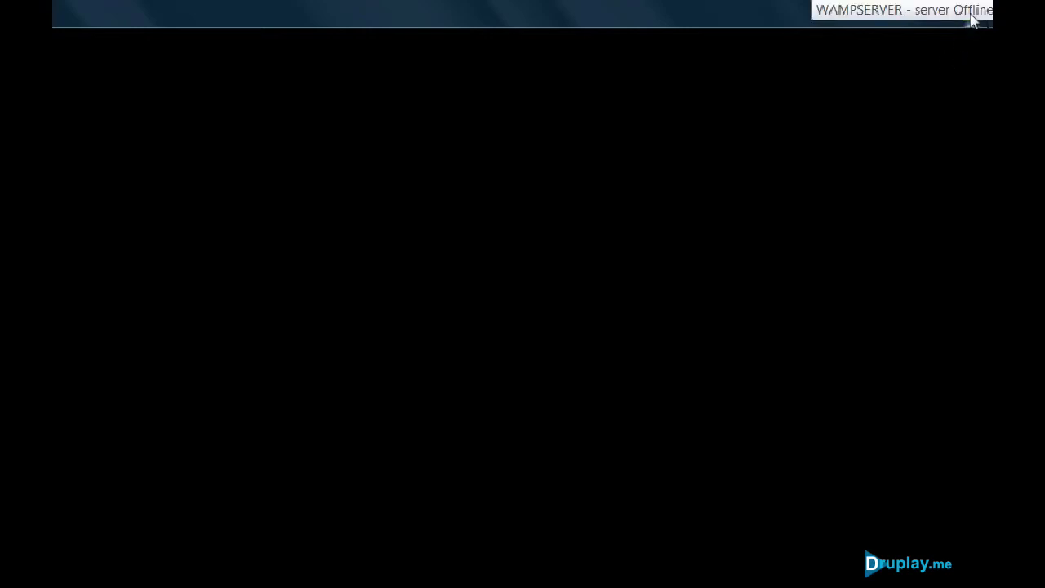
# Step: Switch WampServer's interface language to French
pyautogui.rightClick(971, 18)
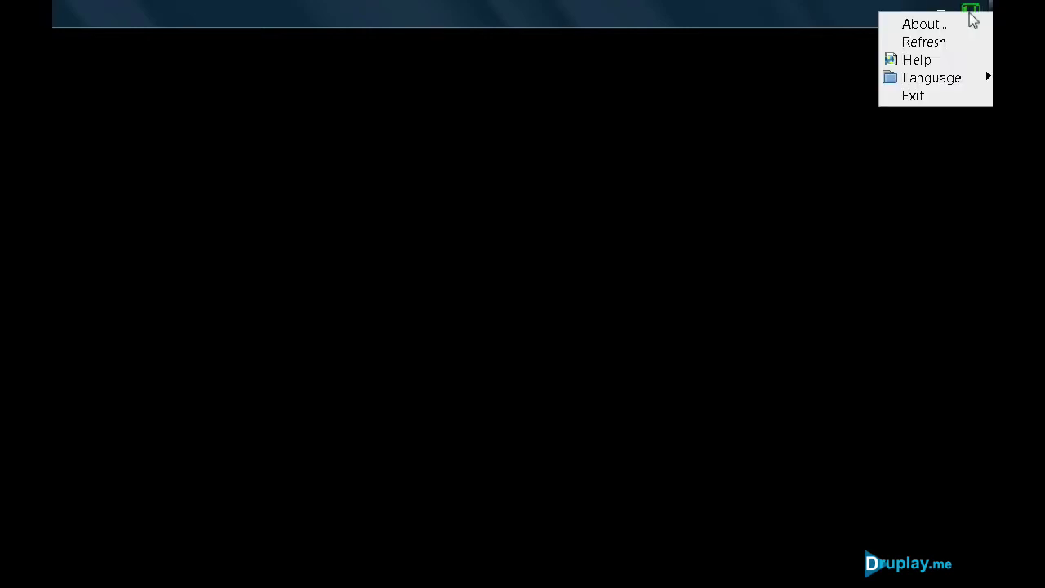
pyautogui.moveTo(943, 82)
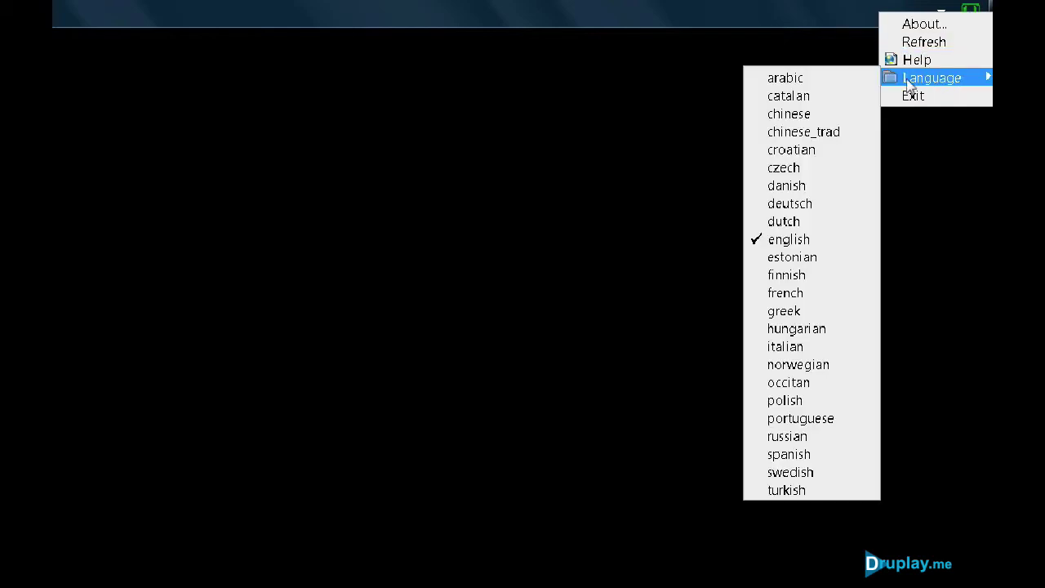
pyautogui.click(792, 296)
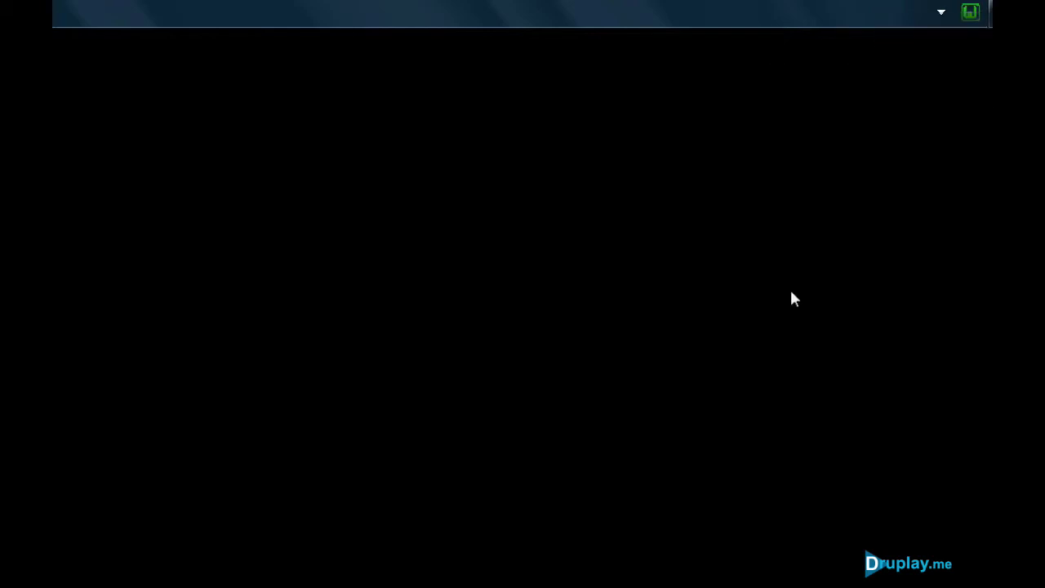
pyautogui.click(971, 13)
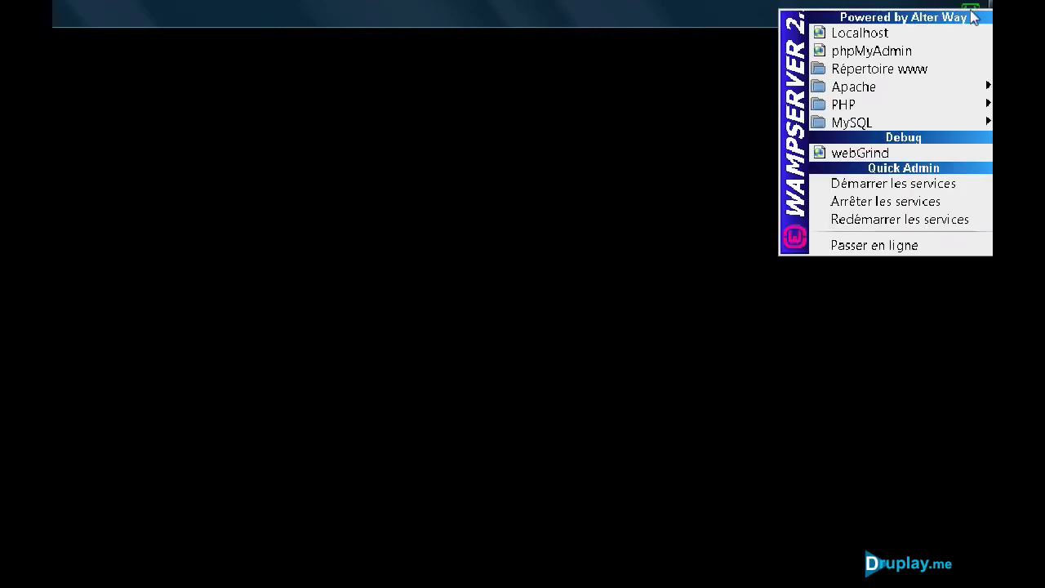
pyautogui.click(972, 16)
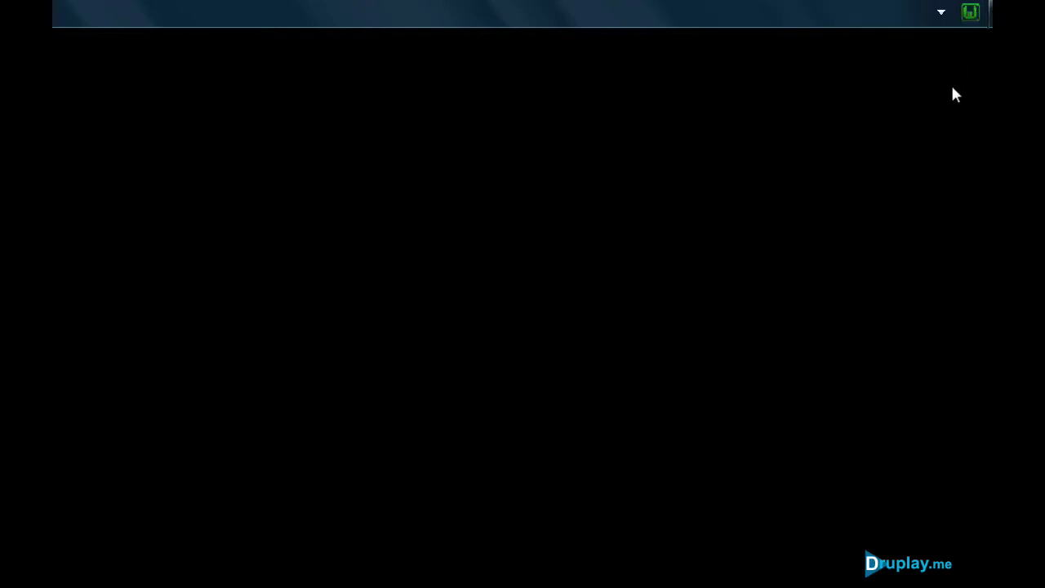
# Step: Stop all WampServer services, start them again, and reopen the server menu
pyautogui.click(970, 15)
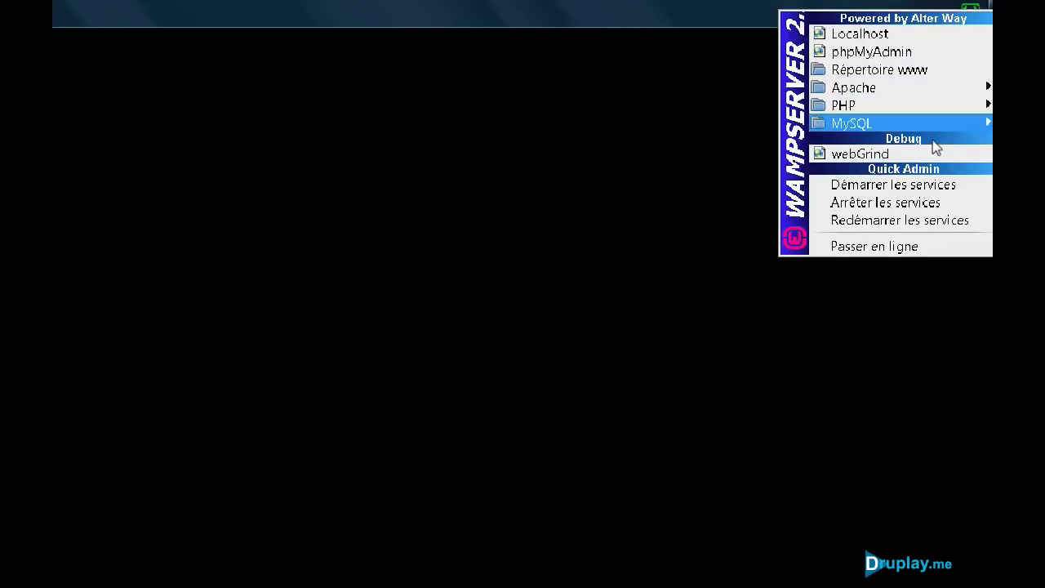
pyautogui.click(922, 209)
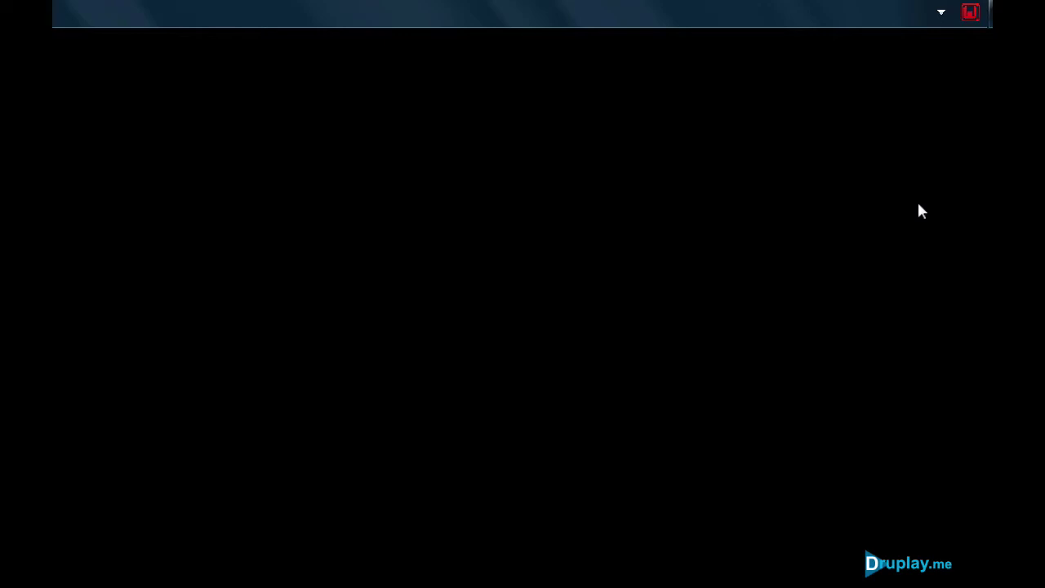
pyautogui.click(970, 15)
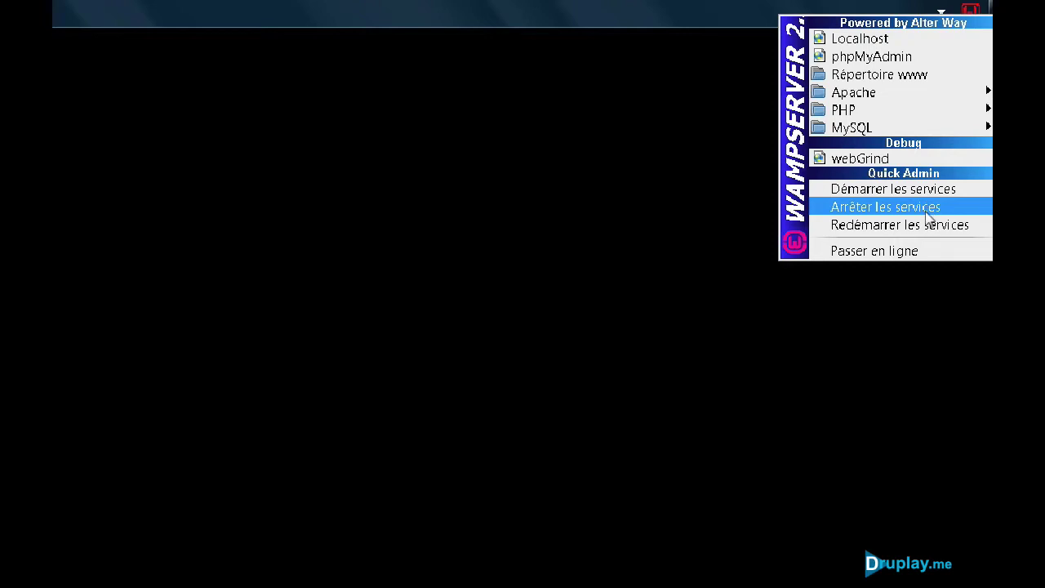
pyautogui.click(921, 193)
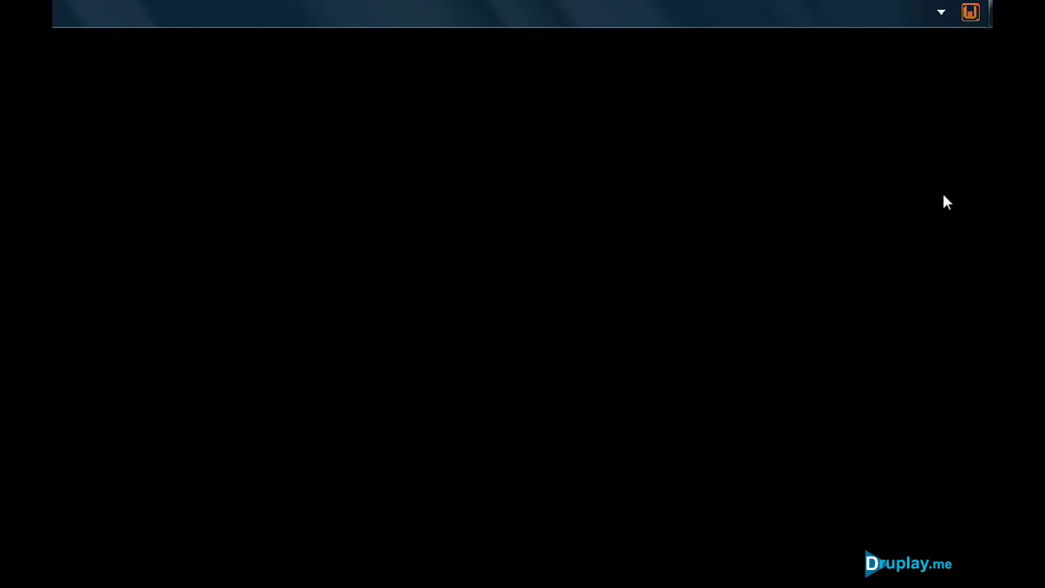
pyautogui.click(970, 15)
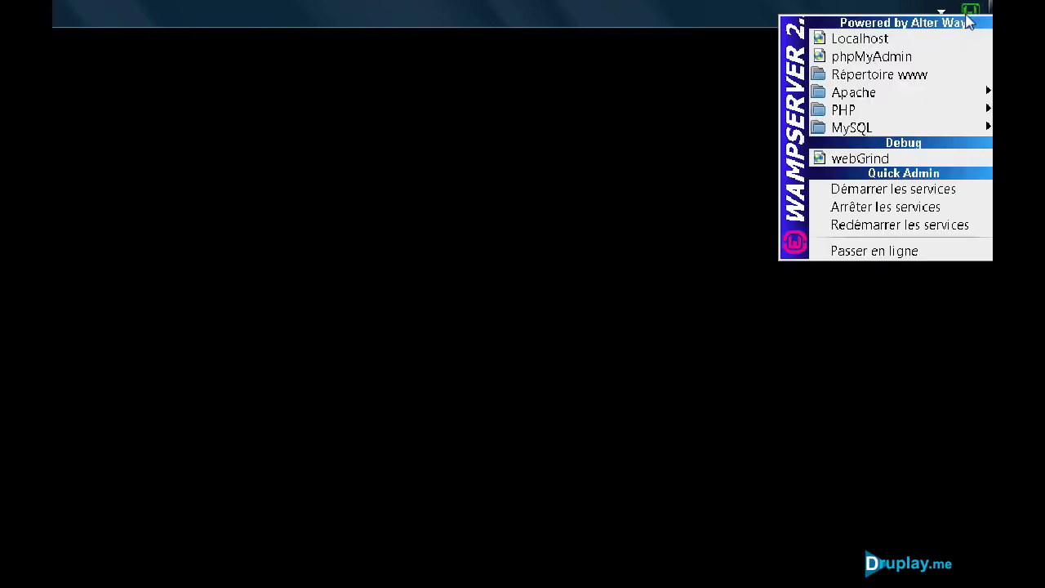
# Step: View the localhost home page, close it, then open phpMyAdmin at localhost/phpmyadmin
pyautogui.click(871, 39)
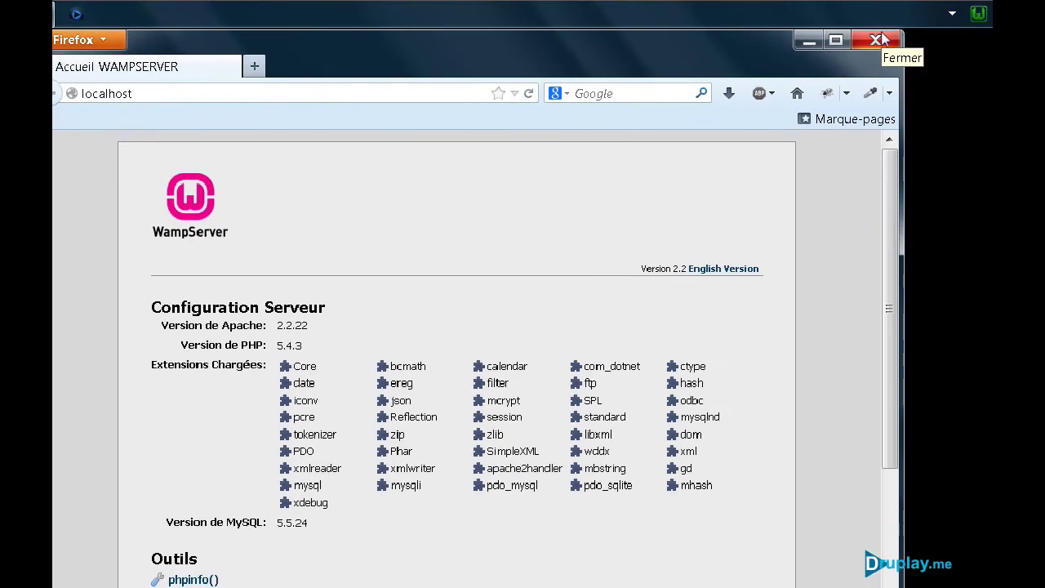
pyautogui.click(878, 39)
pyautogui.click(977, 16)
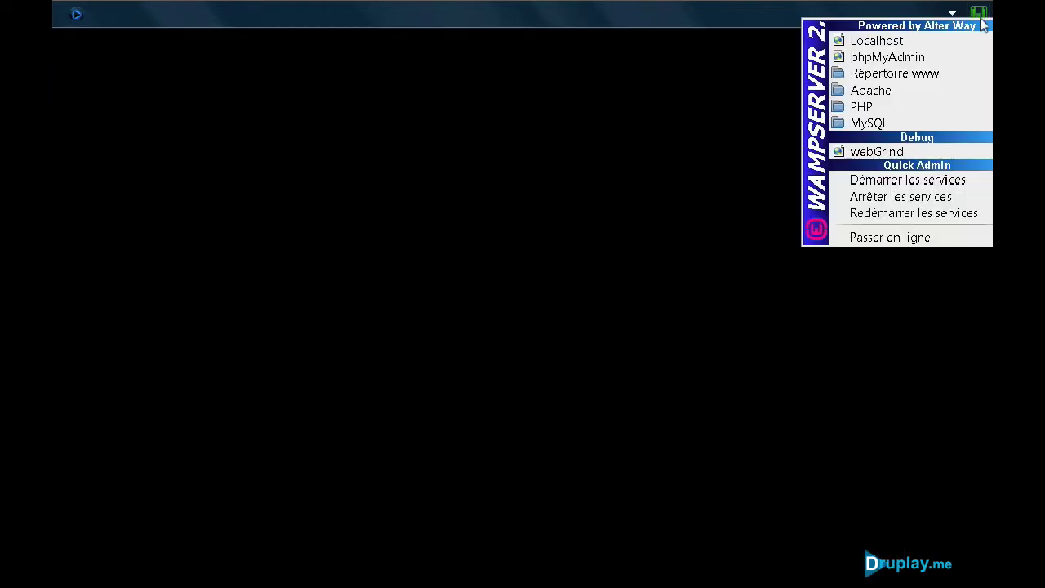
pyautogui.click(922, 56)
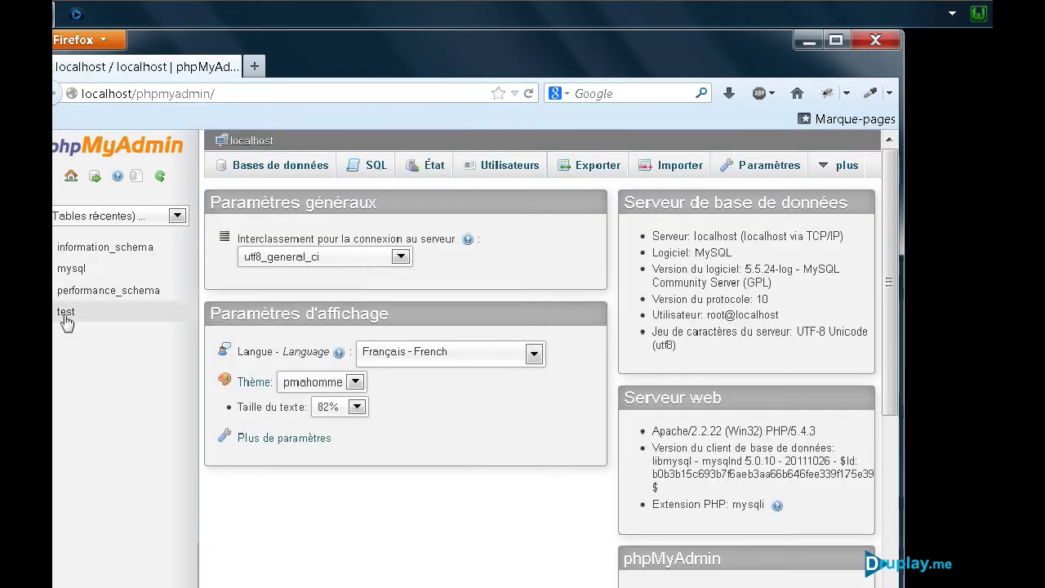
# Step: Close the phpMyAdmin browser and briefly open the www web root folder
pyautogui.click(874, 42)
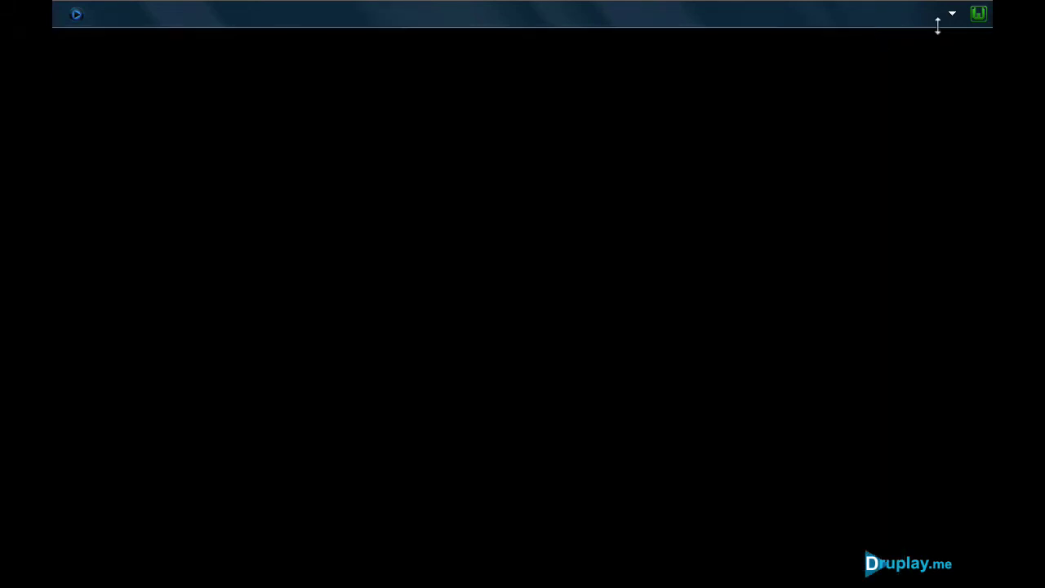
pyautogui.click(978, 14)
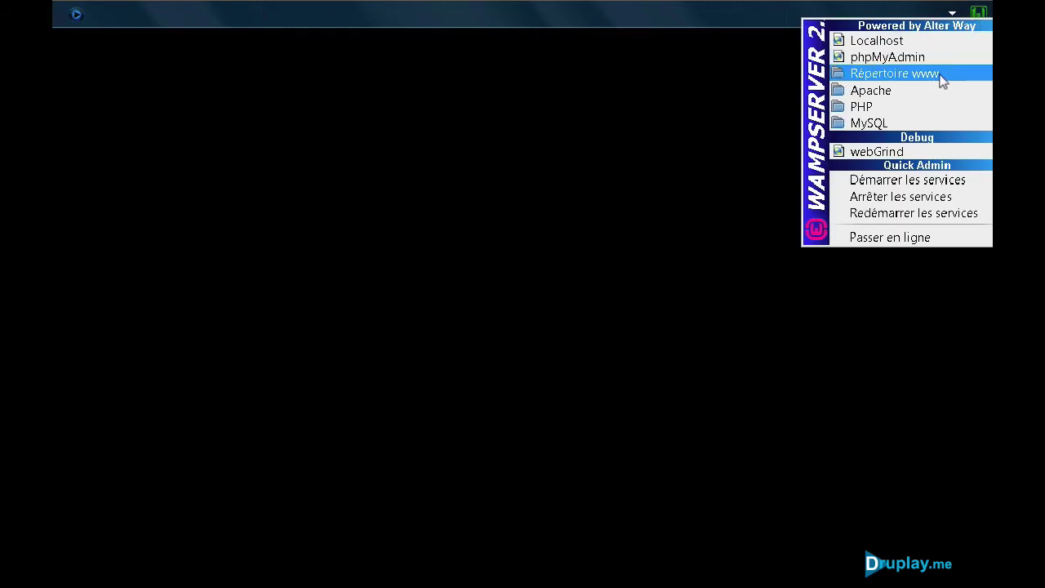
pyautogui.click(945, 75)
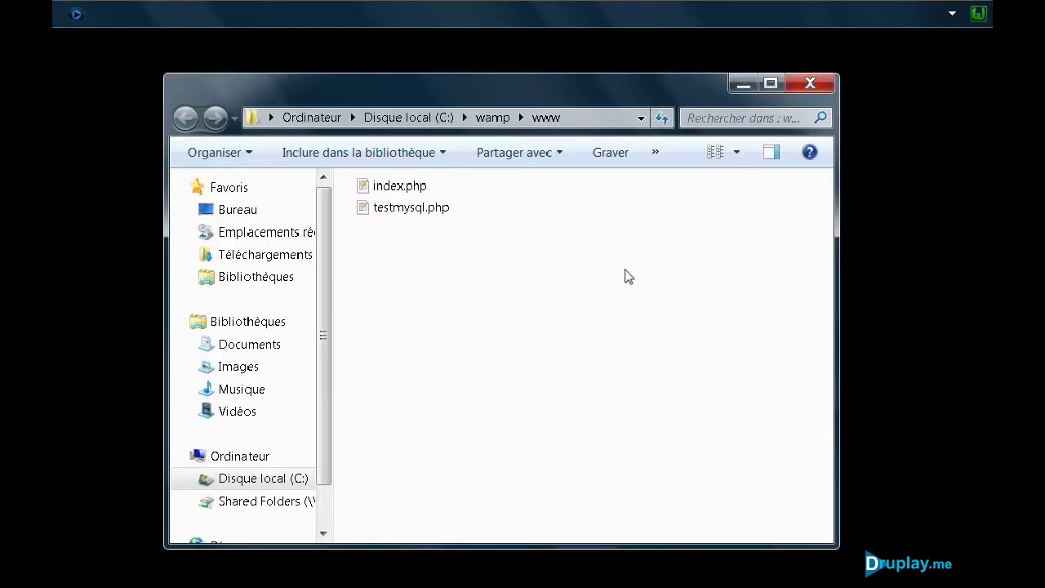
pyautogui.click(816, 90)
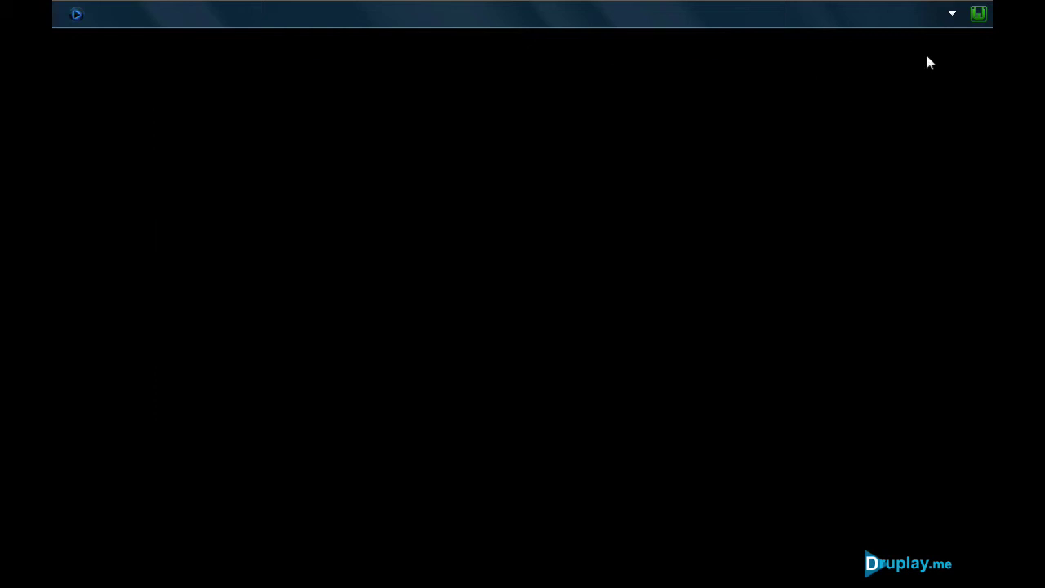
# Step: Open Apache's httpd.conf in Notepad from the WampServer tray menu
pyautogui.click(979, 13)
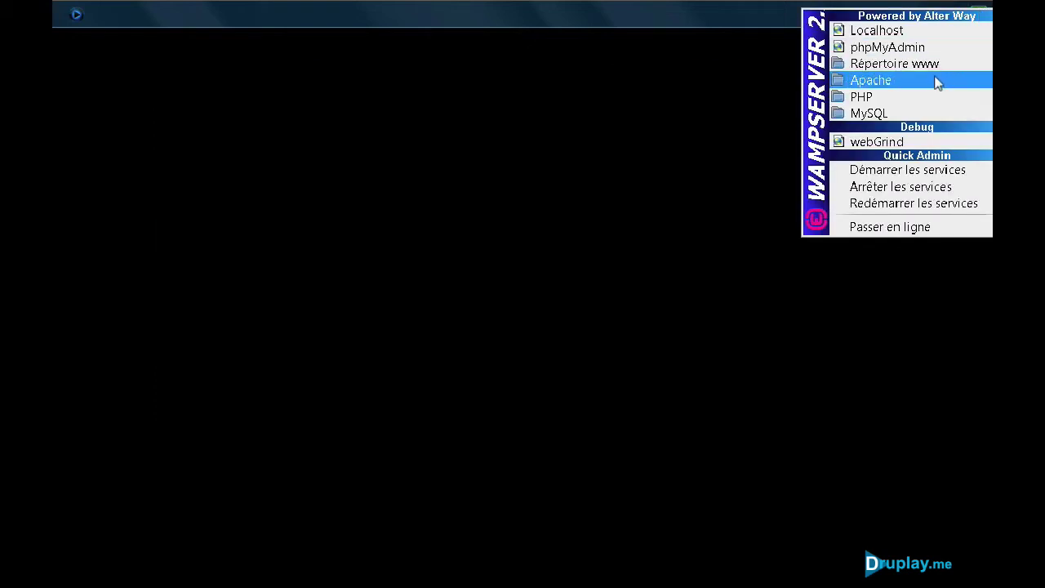
pyautogui.moveTo(918, 119)
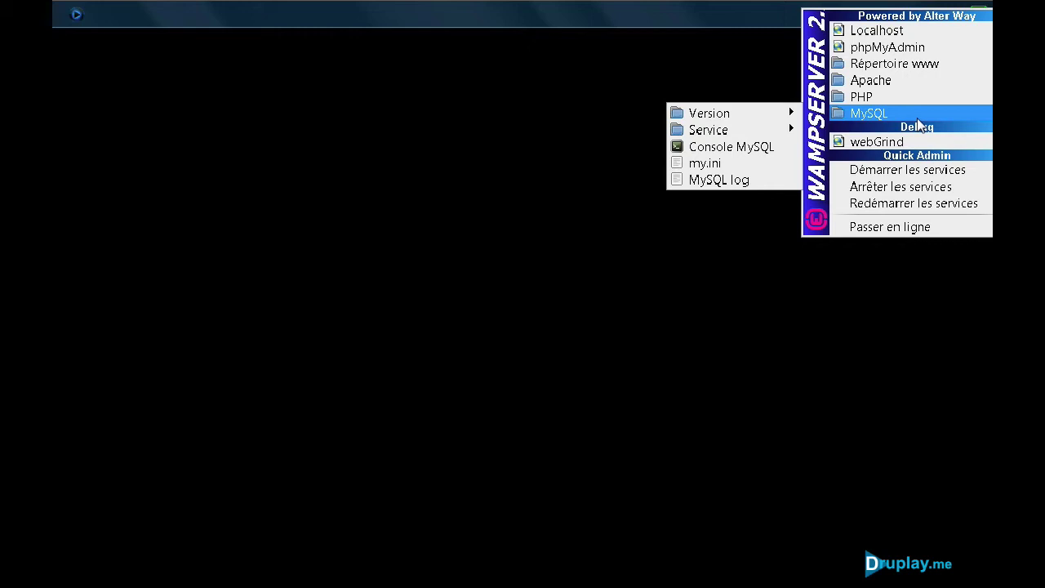
pyautogui.moveTo(877, 87)
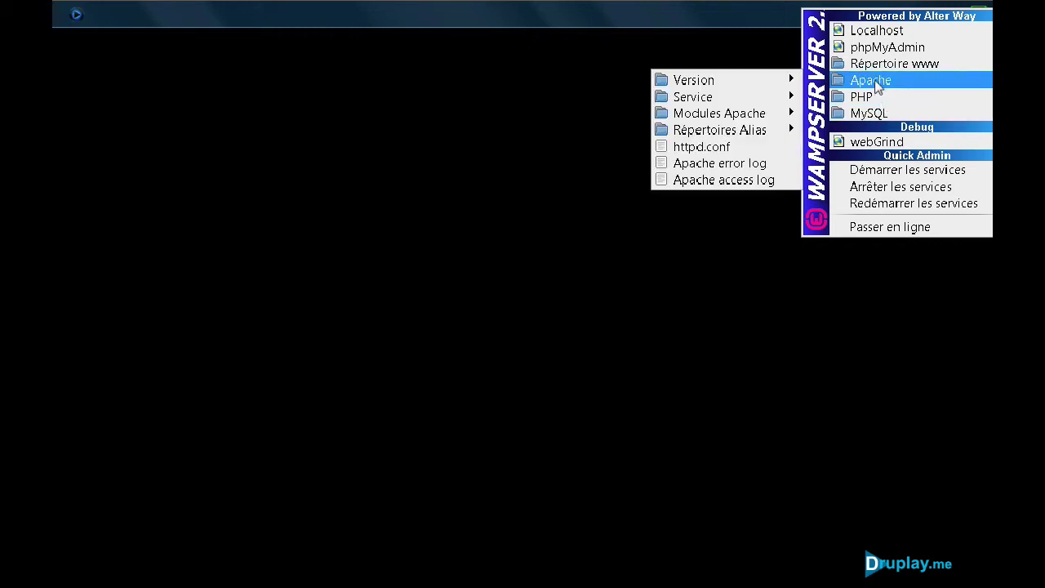
pyautogui.click(709, 151)
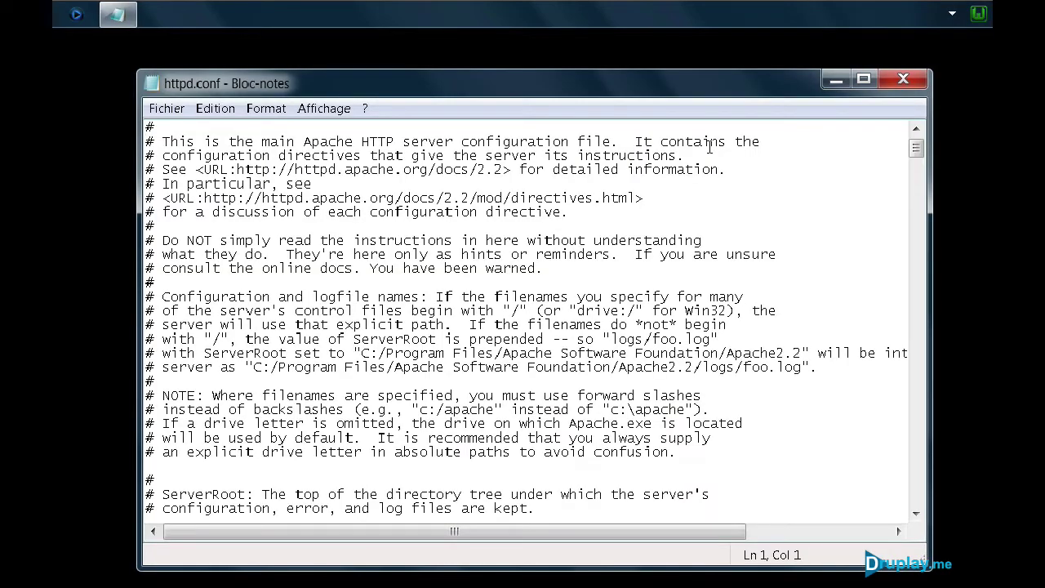
# Step: Search httpd.conf for mod_rewrite to reach the rewrite_module line
pyautogui.click(215, 108)
pyautogui.click(252, 242)
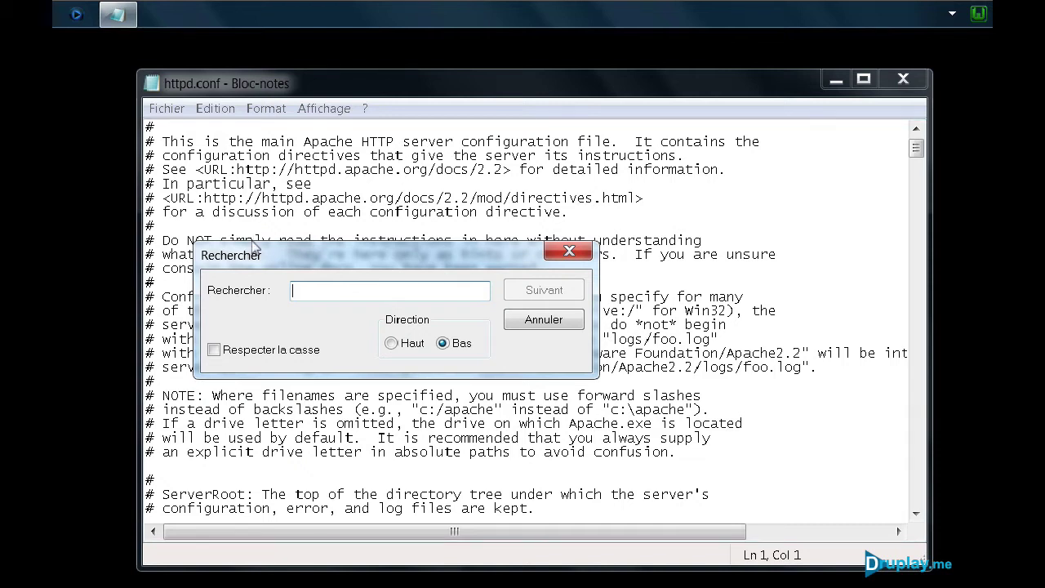
pyautogui.write('mod_rewrit')
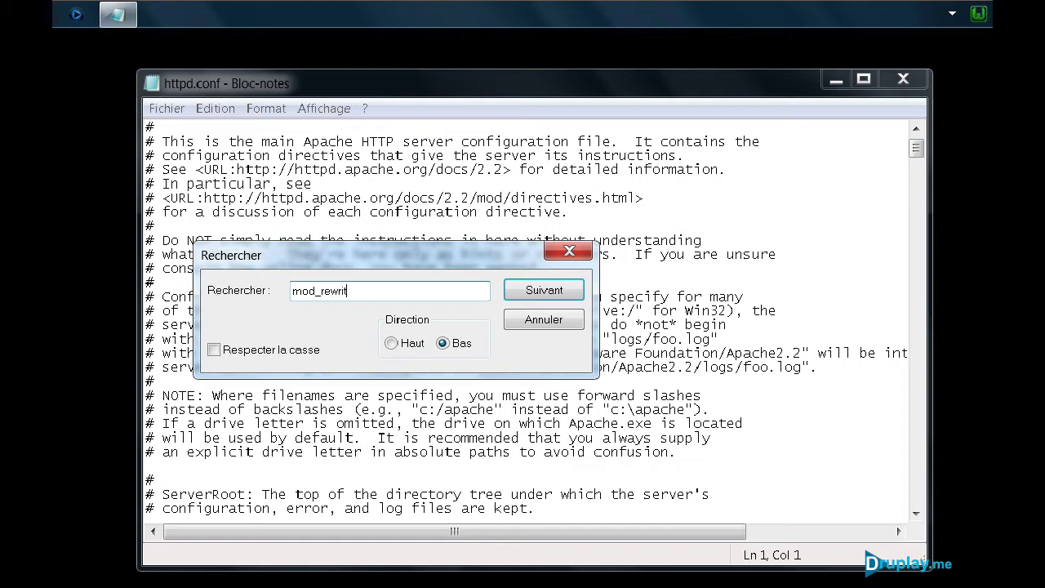
pyautogui.write('e')
pyautogui.click(549, 292)
pyautogui.click(570, 250)
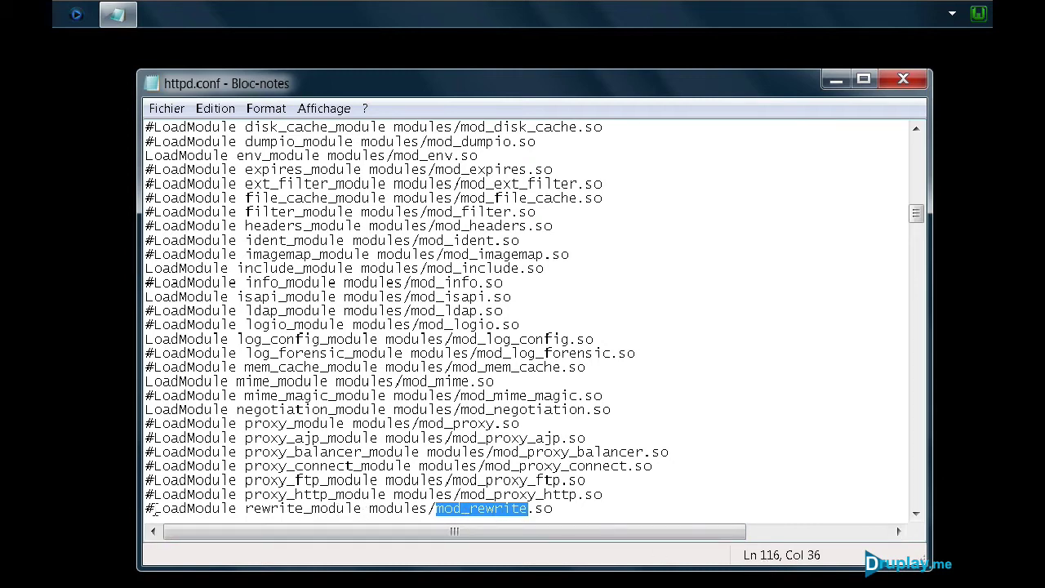
# Step: Delete the # before LoadModule rewrite_module, then save and close httpd.conf
pyautogui.moveTo(156, 509); pyautogui.dragTo(138, 508)
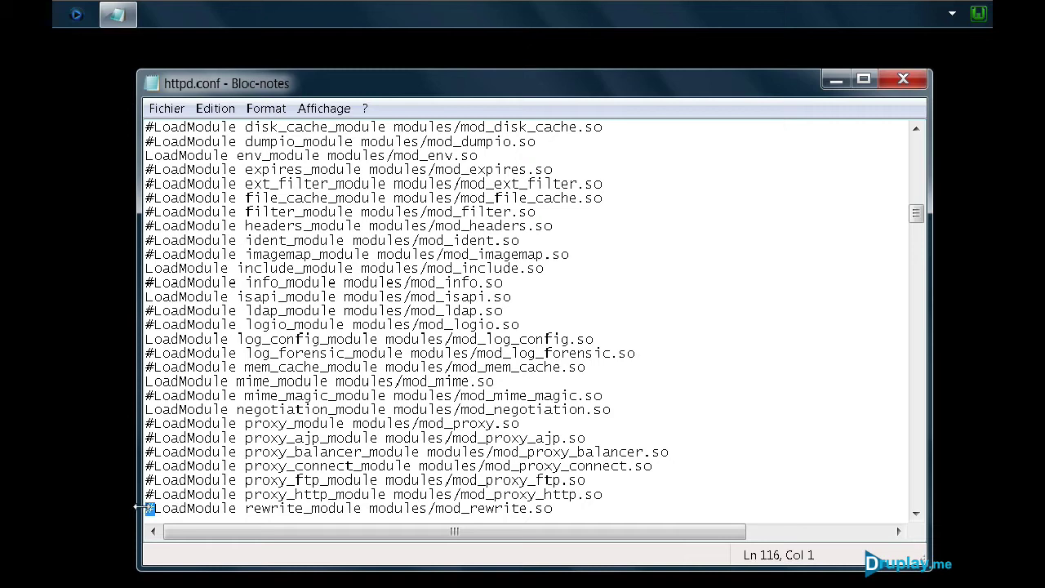
pyautogui.press('Delete')
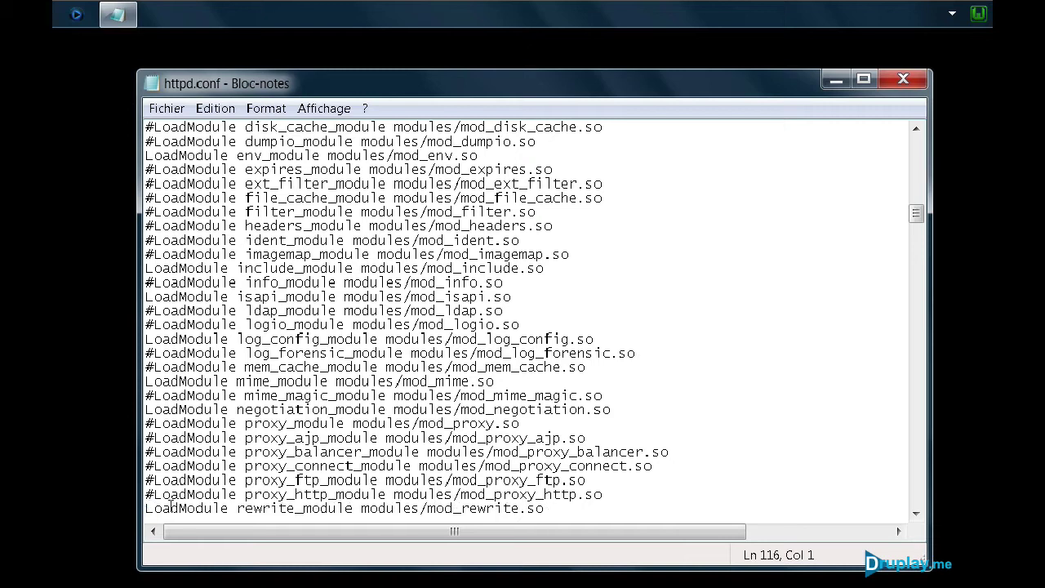
pyautogui.click(167, 108)
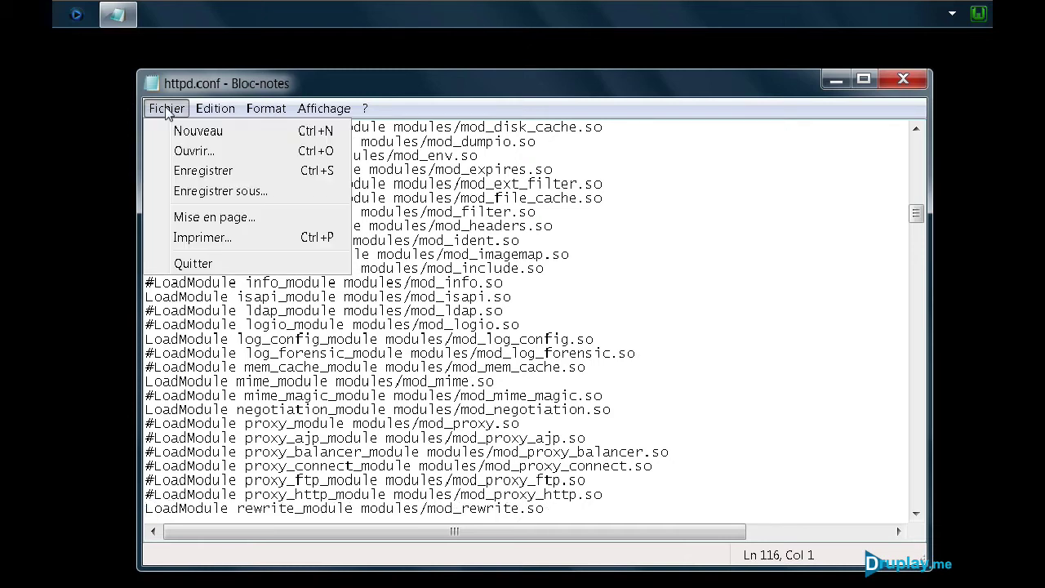
pyautogui.click(193, 173)
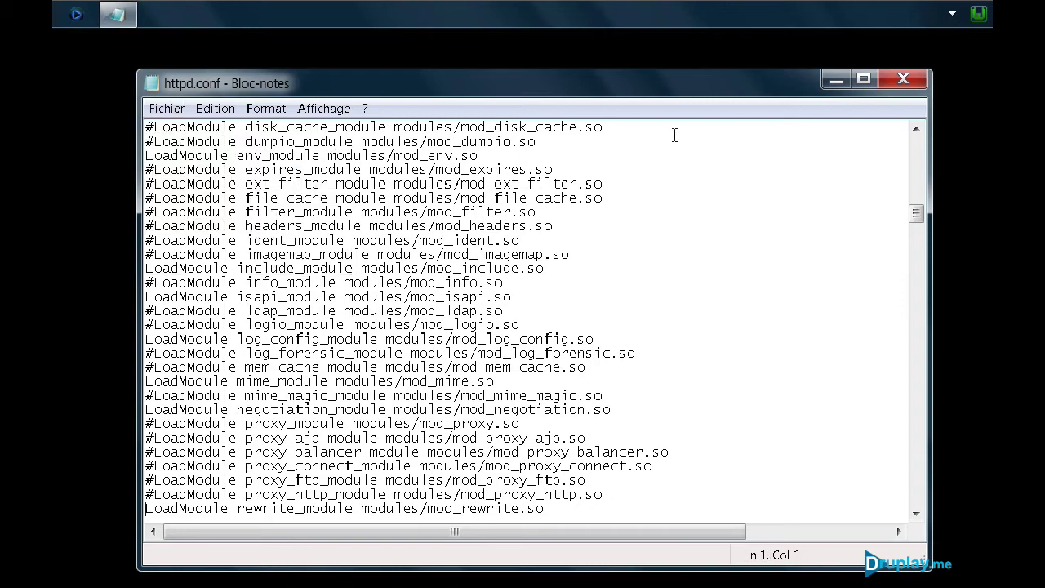
pyautogui.click(903, 81)
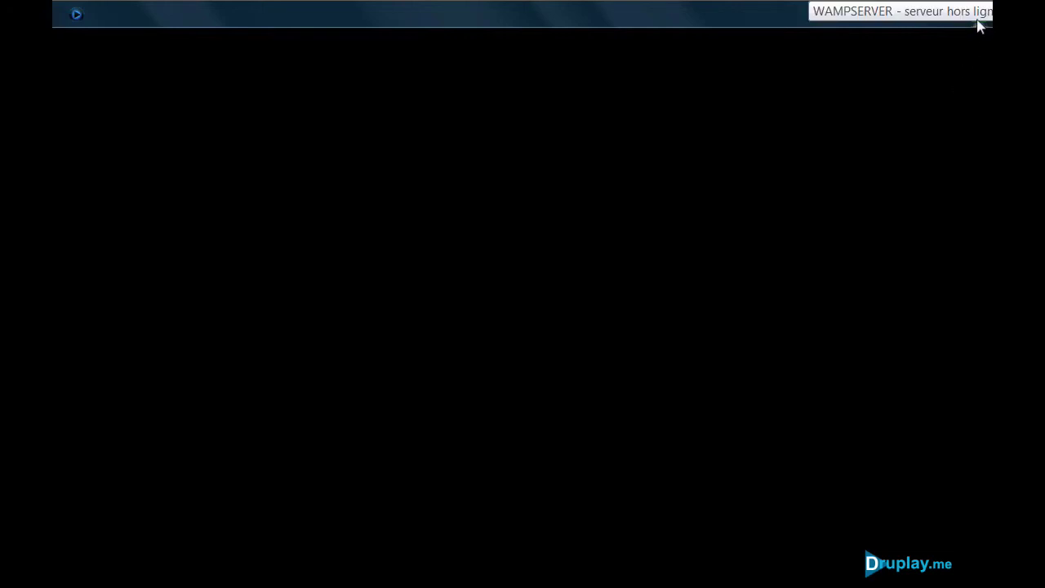
# Step: Open PHP's php.ini in Notepad from the WampServer menu
pyautogui.click(980, 16)
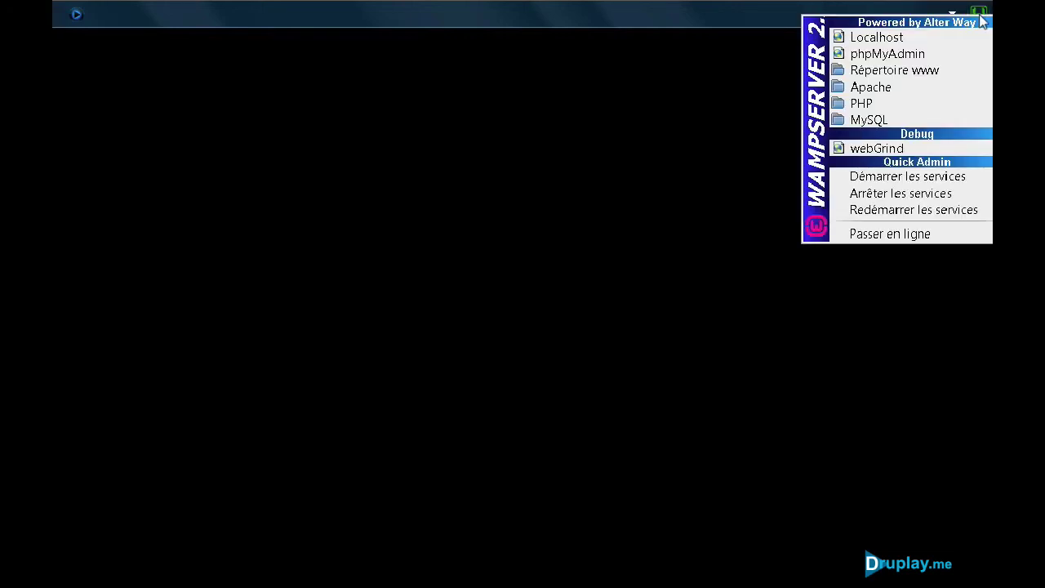
pyautogui.moveTo(851, 98)
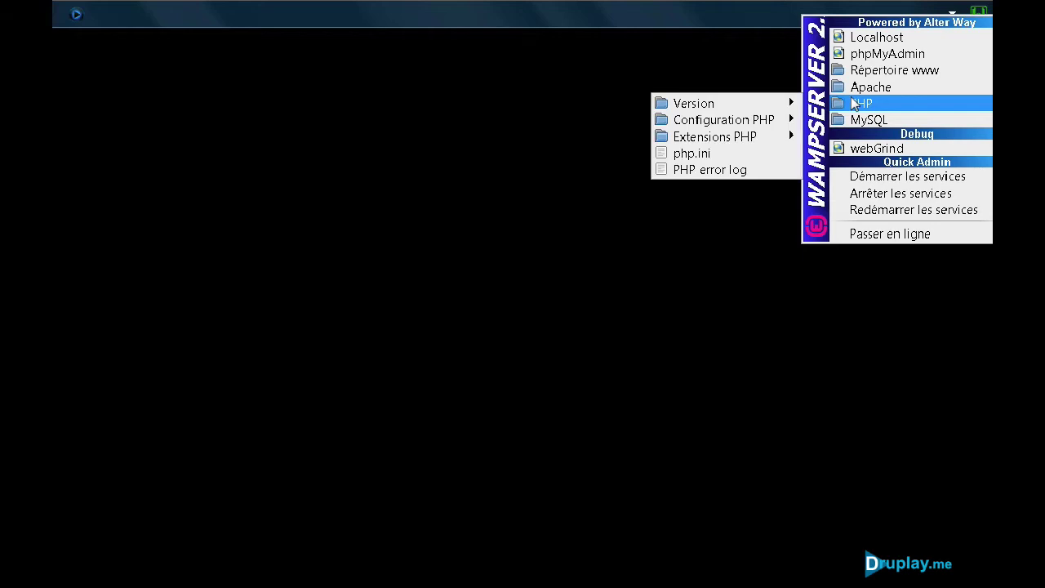
pyautogui.click(690, 155)
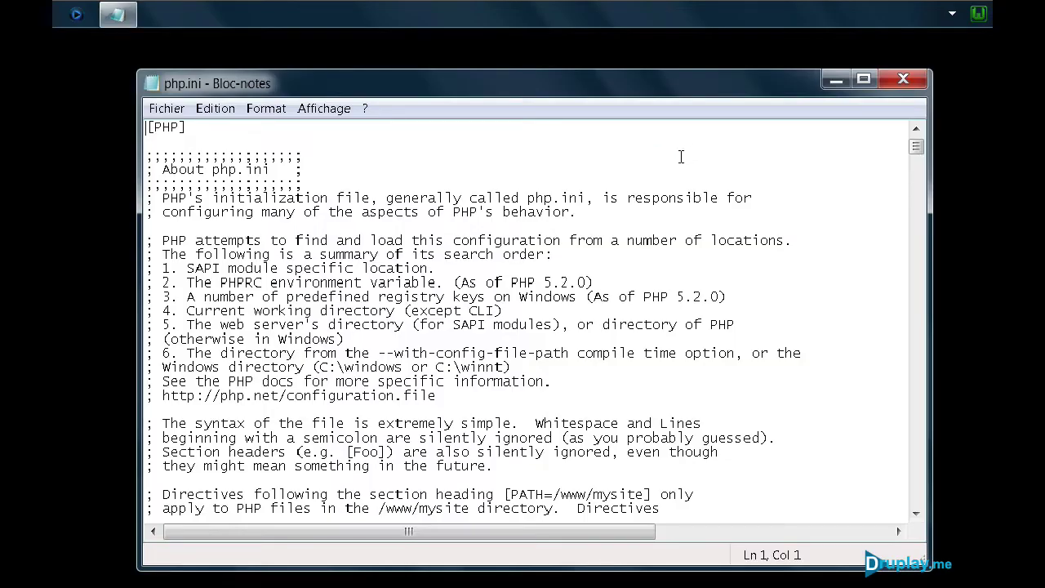
# Step: Search php.ini for 'mem' to find memory_limit = 128M, then close it unchanged
pyautogui.click(214, 108)
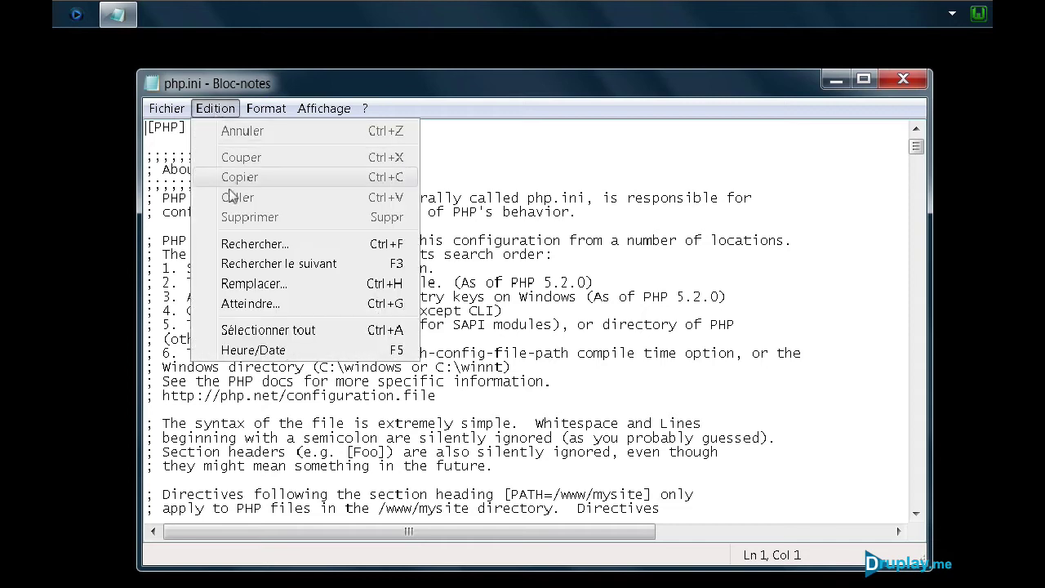
pyautogui.click(247, 245)
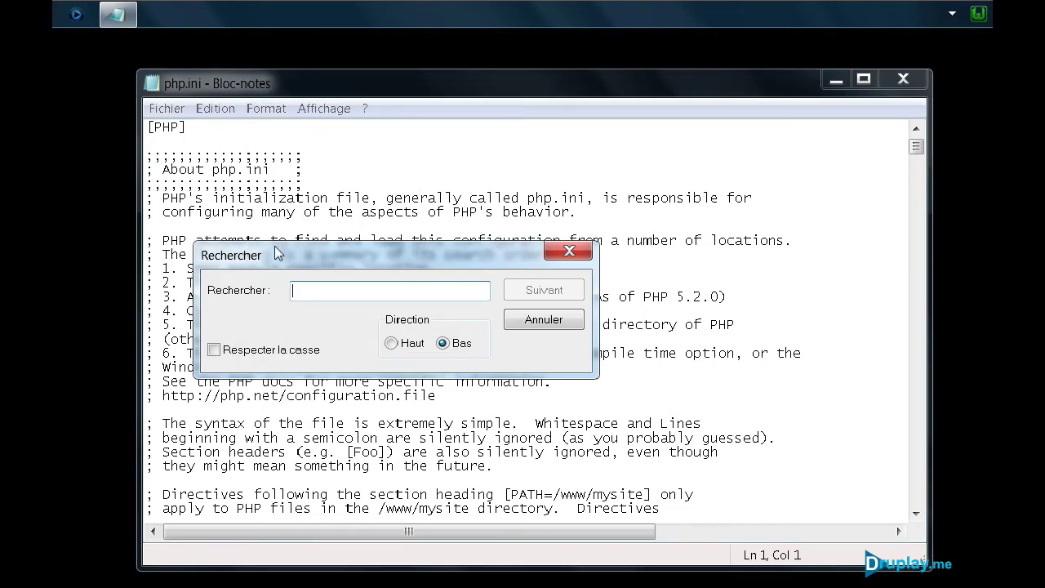
pyautogui.write('memory')
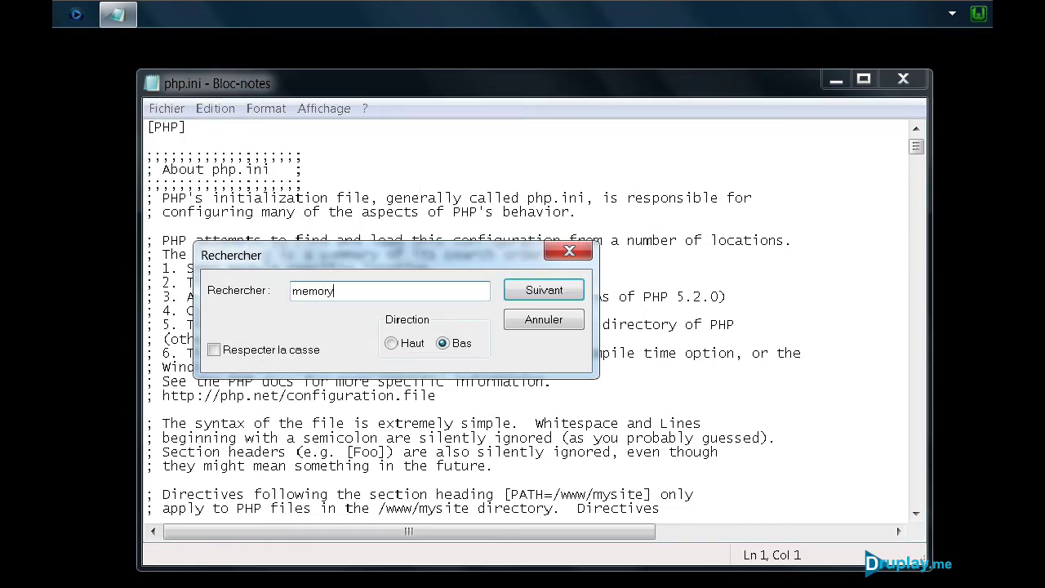
pyautogui.click(537, 290)
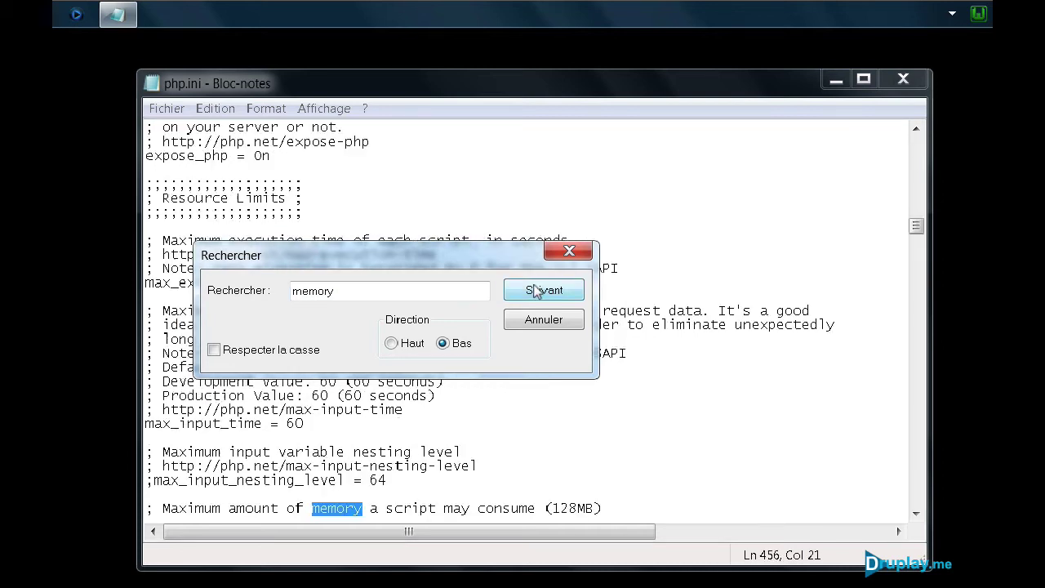
pyautogui.click(569, 252)
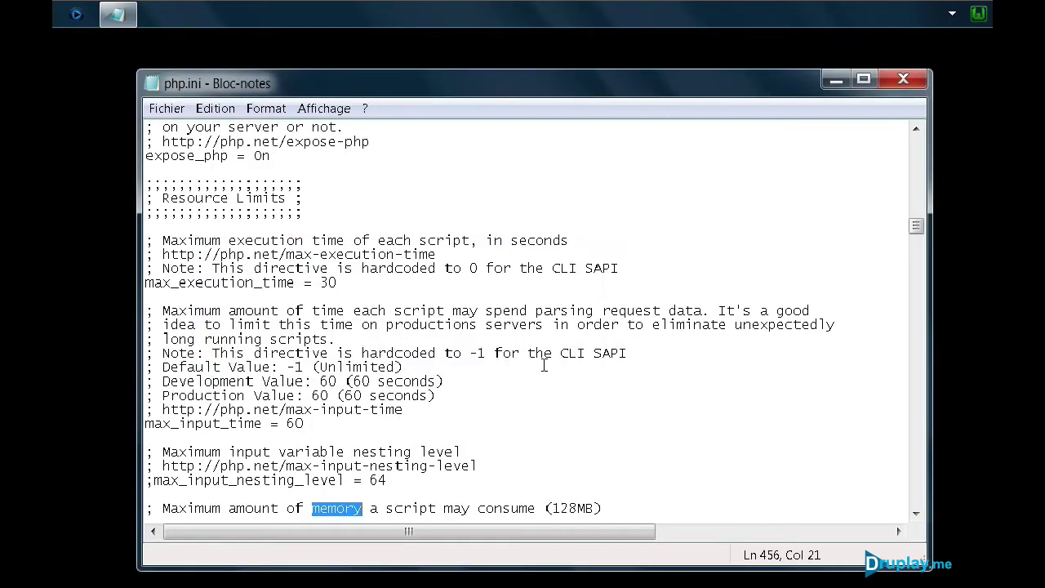
pyautogui.scroll(-2, 543, 363)
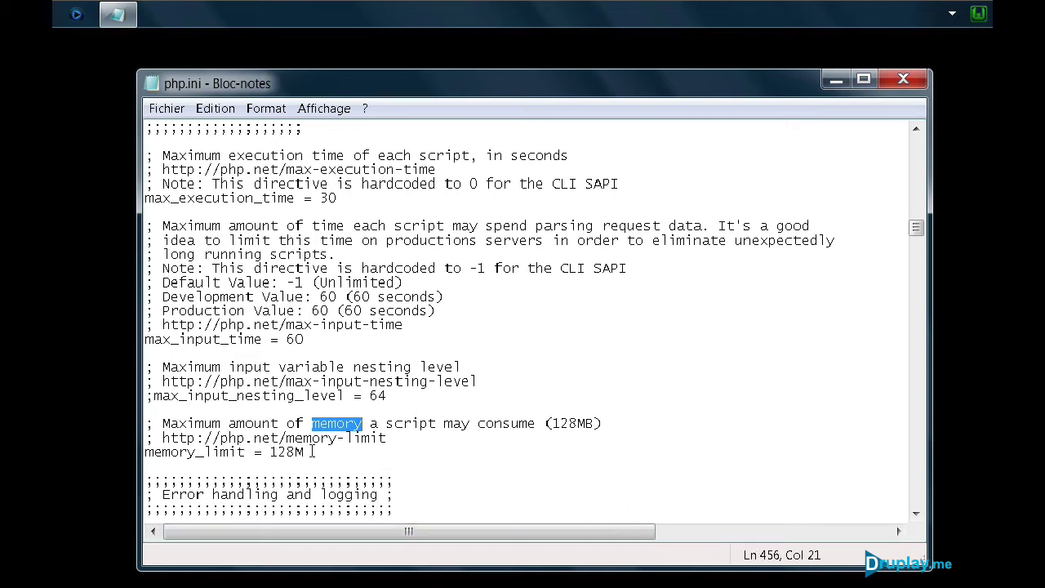
pyautogui.click(907, 81)
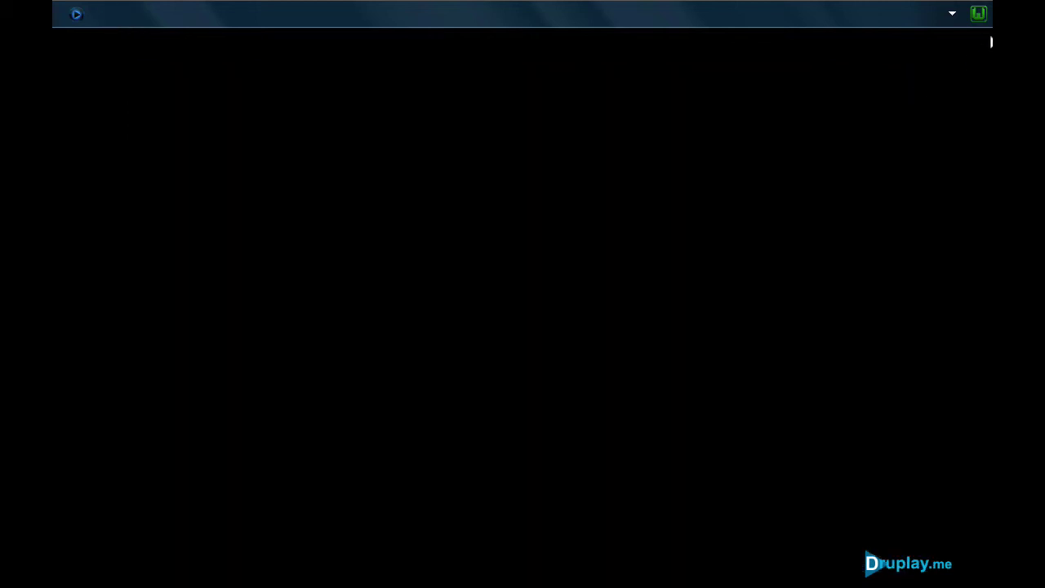
# Step: Restart all WampServer services with Redémarrer les services and reopen the tray menu
pyautogui.click(979, 14)
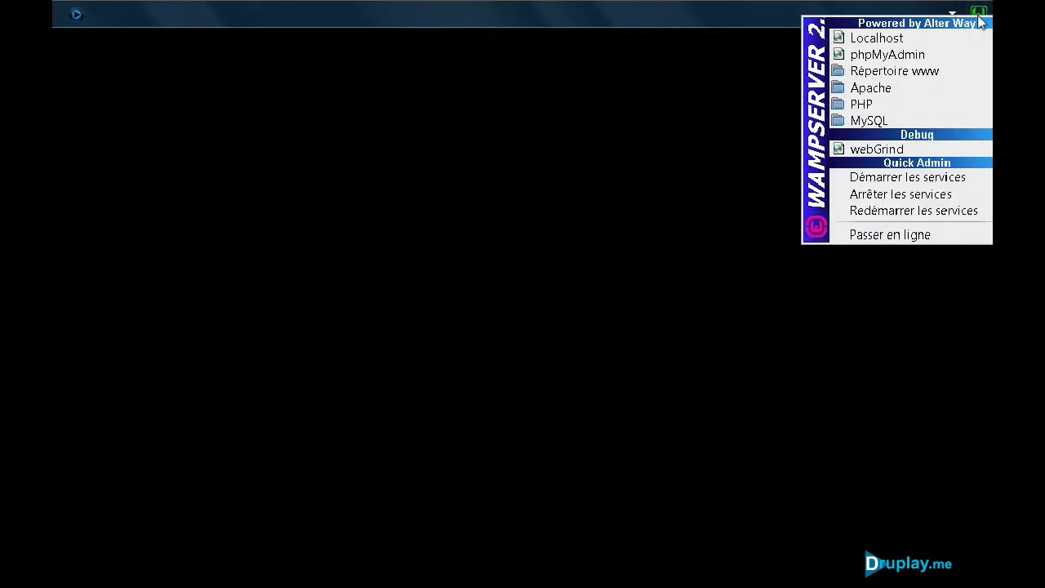
pyautogui.click(942, 211)
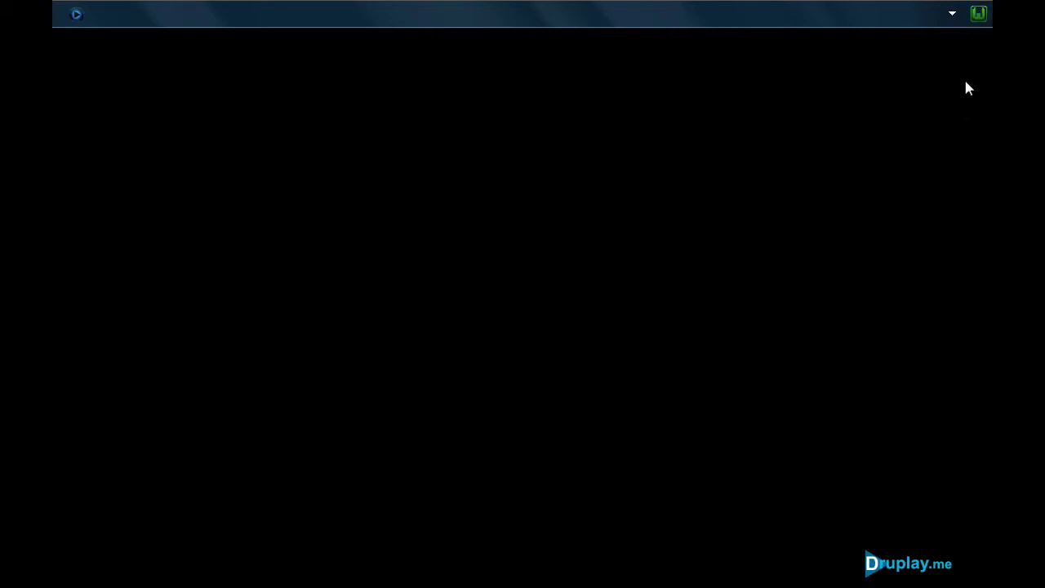
pyautogui.click(980, 15)
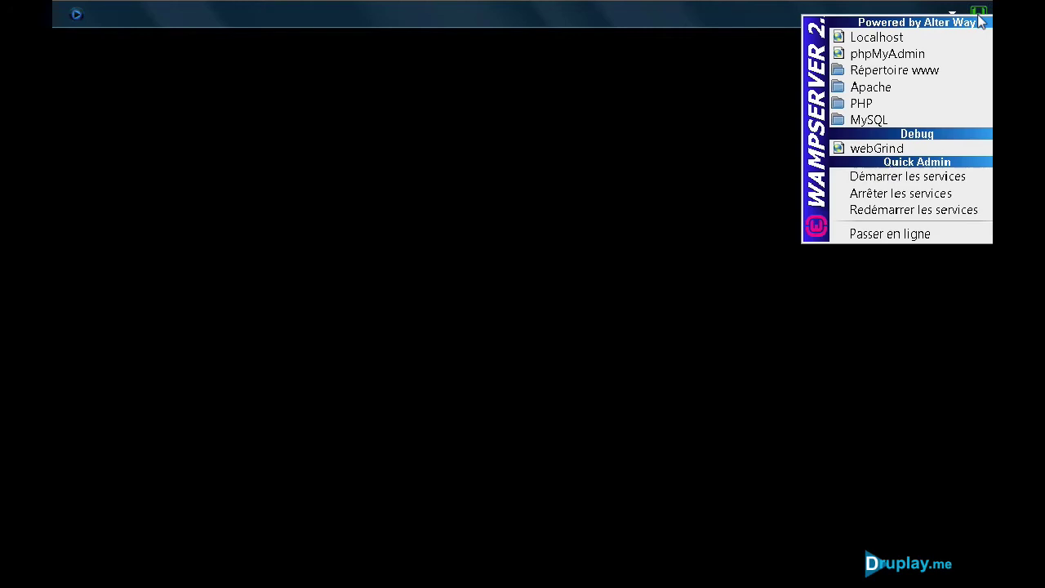
# Step: Create a phpMyAdmin database named prestashop, then answer Non when asked to drop it
pyautogui.click(908, 51)
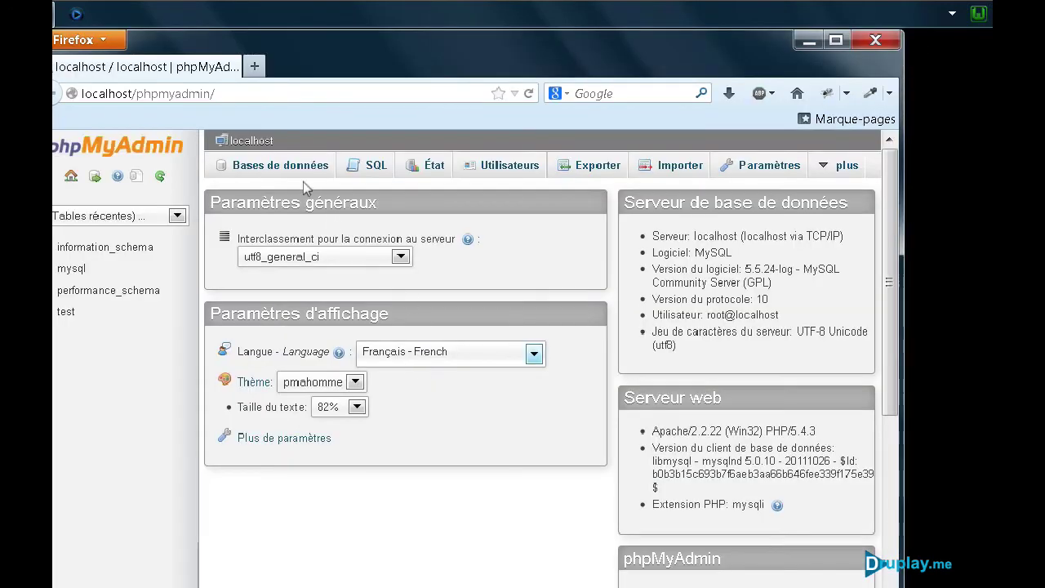
pyautogui.click(293, 168)
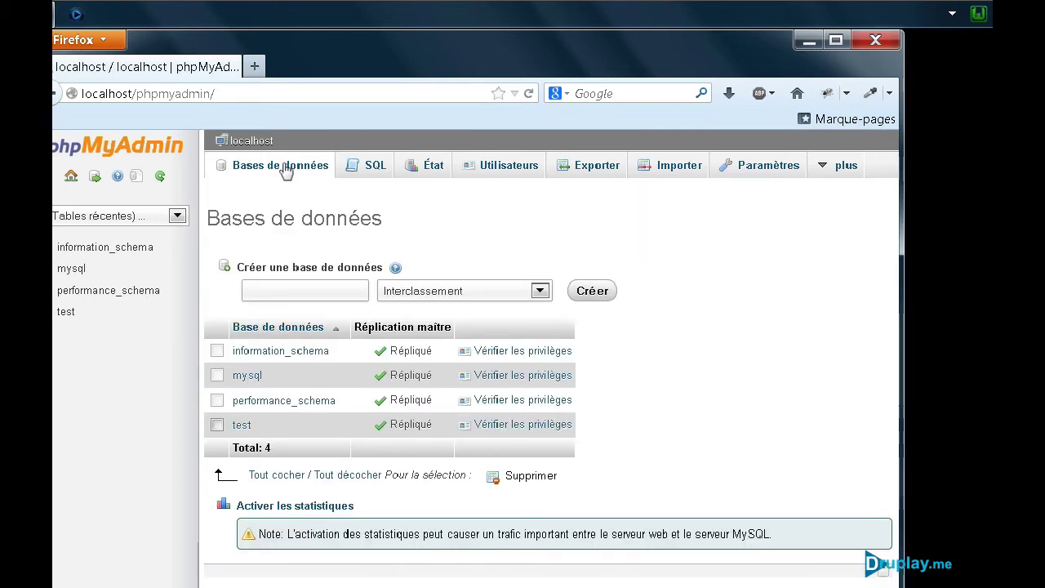
pyautogui.click(280, 290)
pyautogui.write('presta')
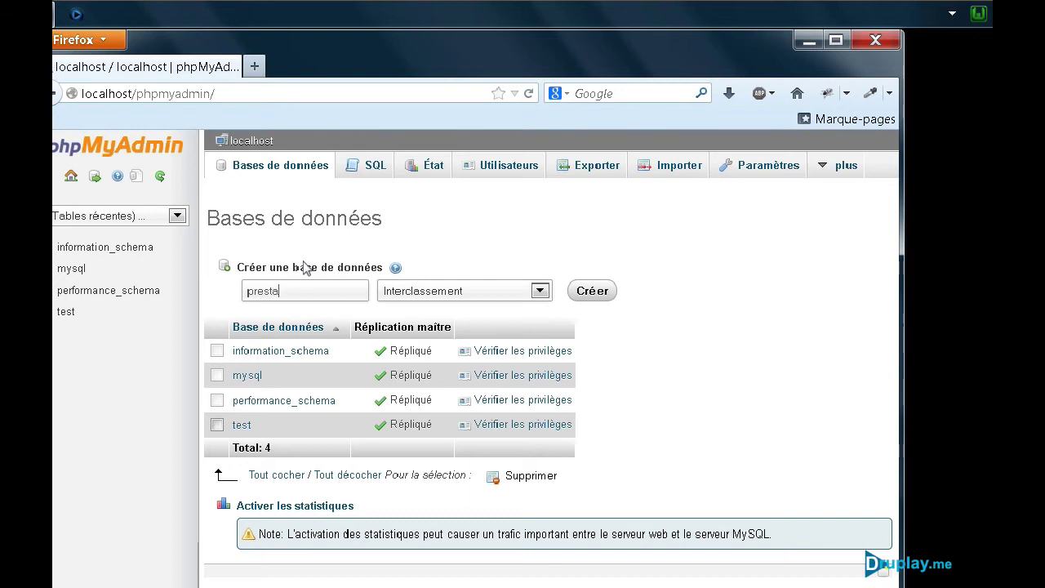
pyautogui.write('shop')
pyautogui.click(593, 292)
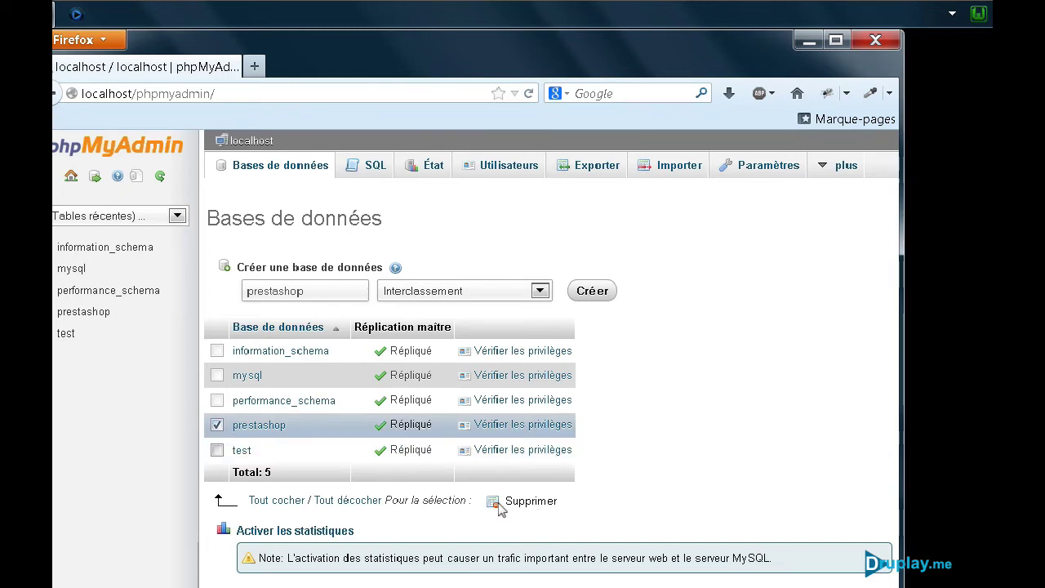
pyautogui.click(499, 505)
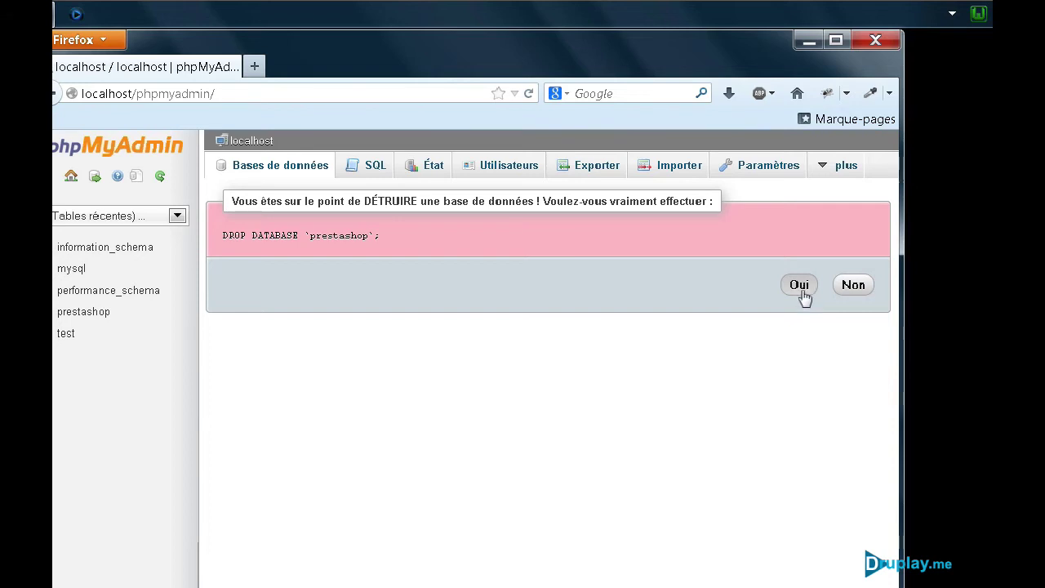
pyautogui.click(853, 288)
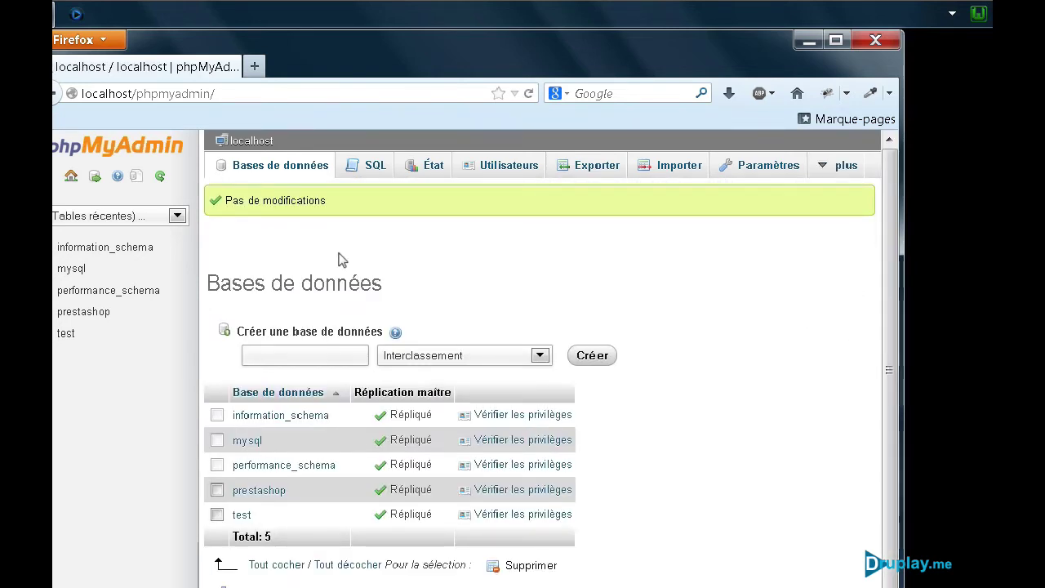
# Step: Create a second phpMyAdmin database named prestademo
pyautogui.click(294, 352)
pyautogui.write('prest')
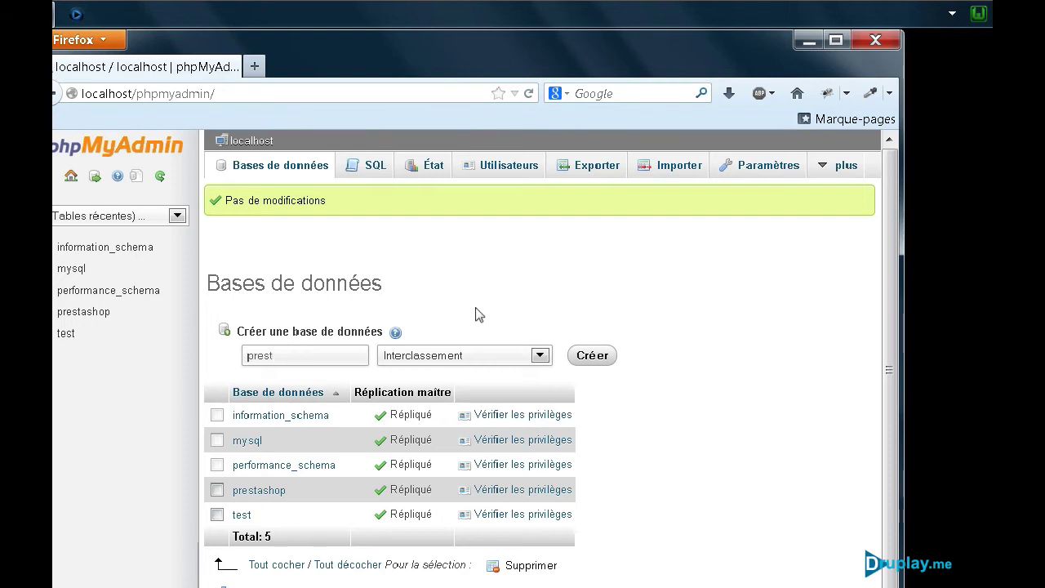
pyautogui.write('ademo')
pyautogui.click(593, 360)
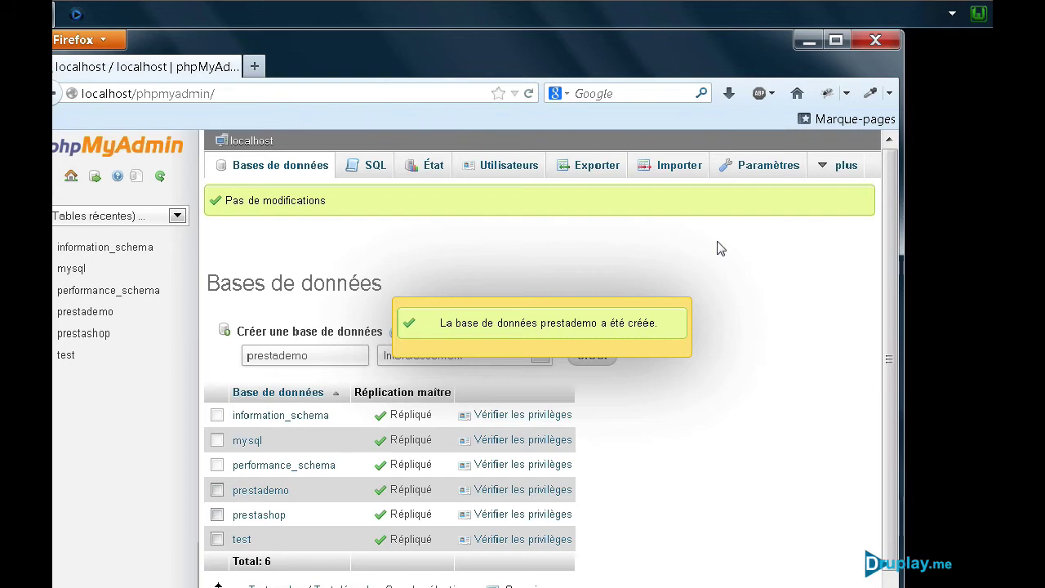
# Step: Close Firefox and open the notification-area icon settings through Personnaliser
pyautogui.click(876, 41)
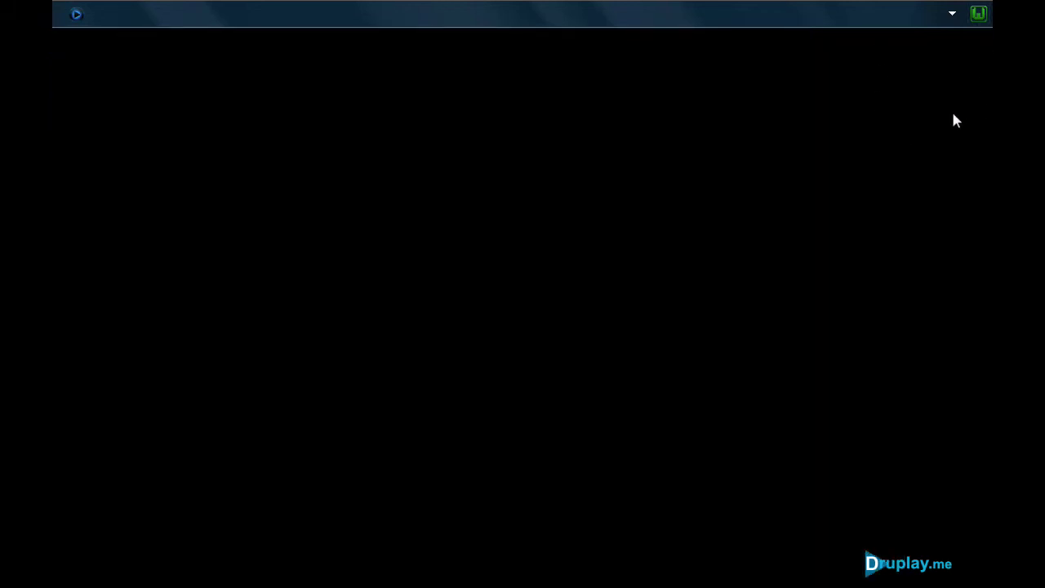
pyautogui.click(952, 17)
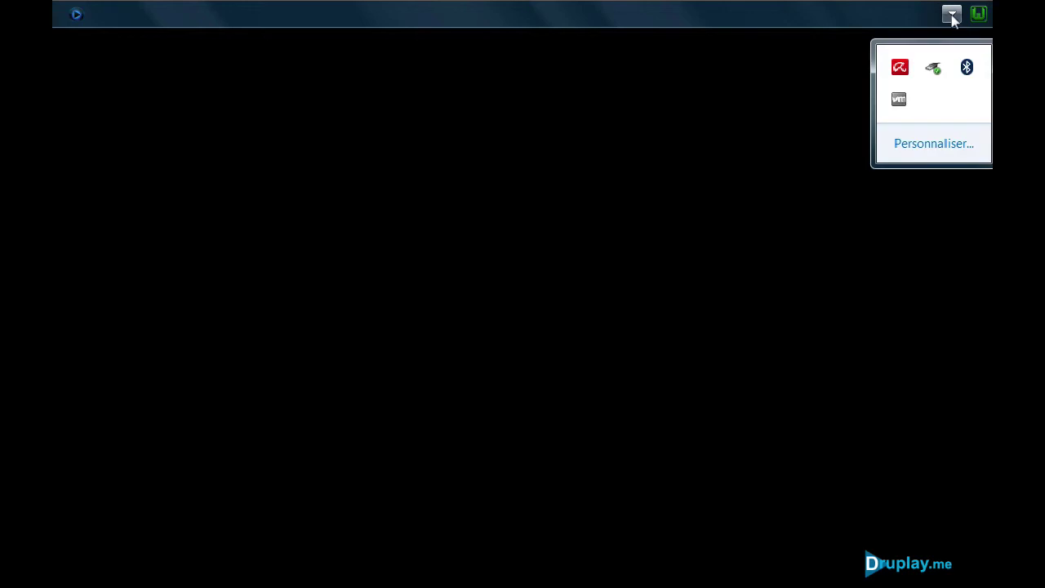
pyautogui.click(934, 143)
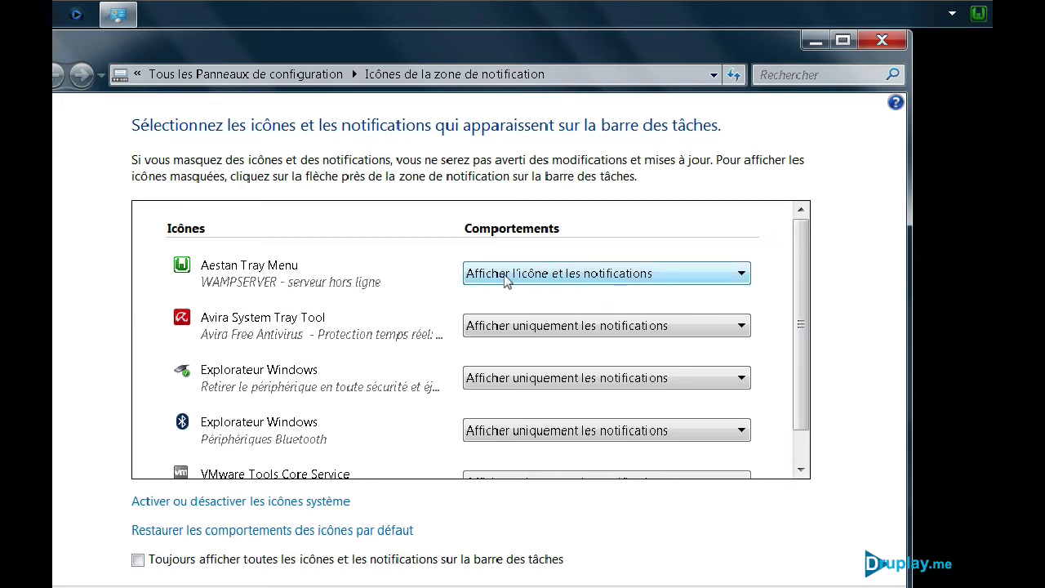
# Step: Leave Aestan Tray Menu on 'Afficher l'icône et les notifications' and close Control Panel
pyautogui.click(565, 278)
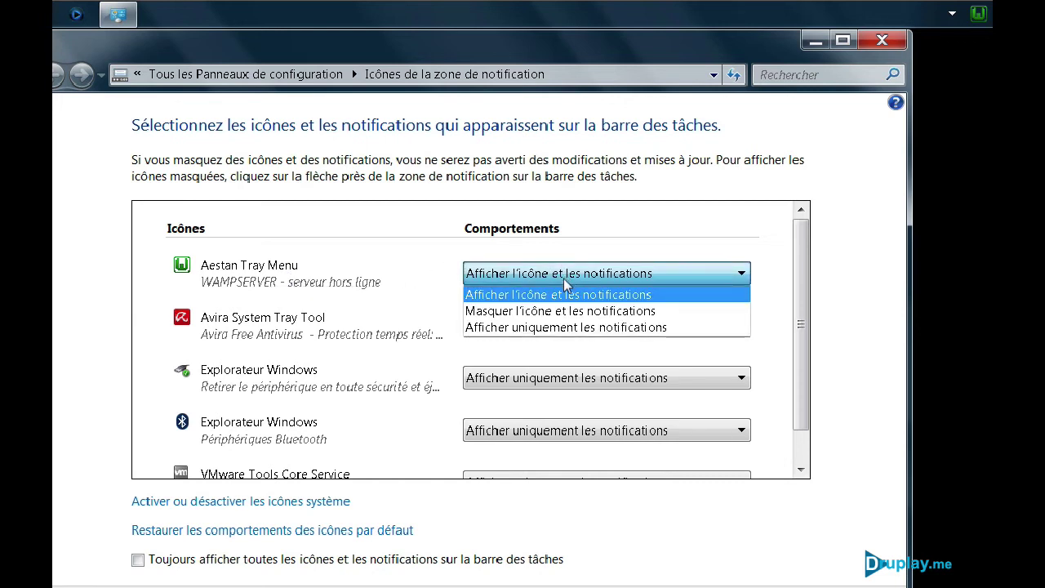
pyautogui.click(563, 278)
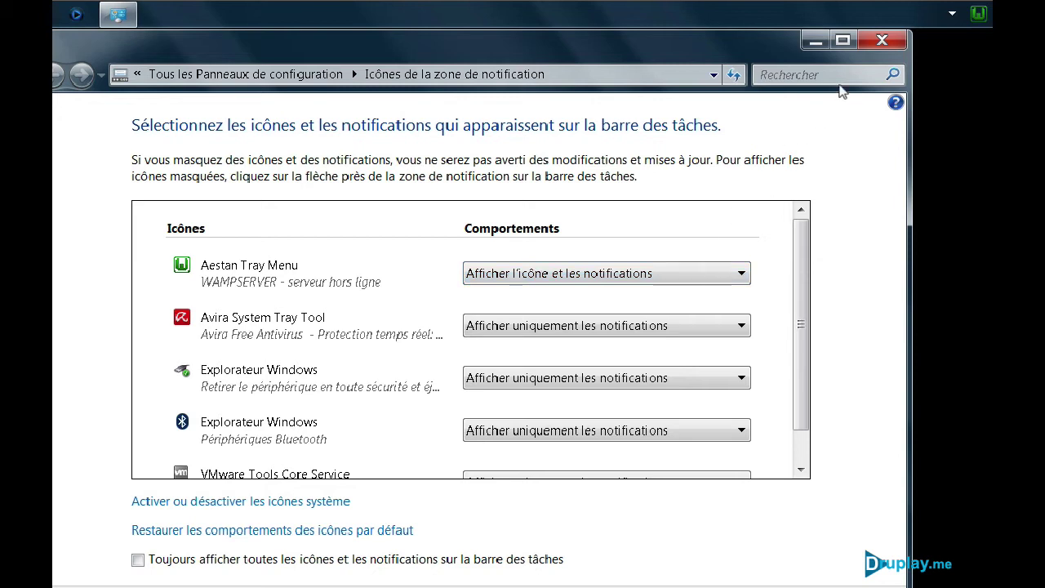
pyautogui.click(882, 40)
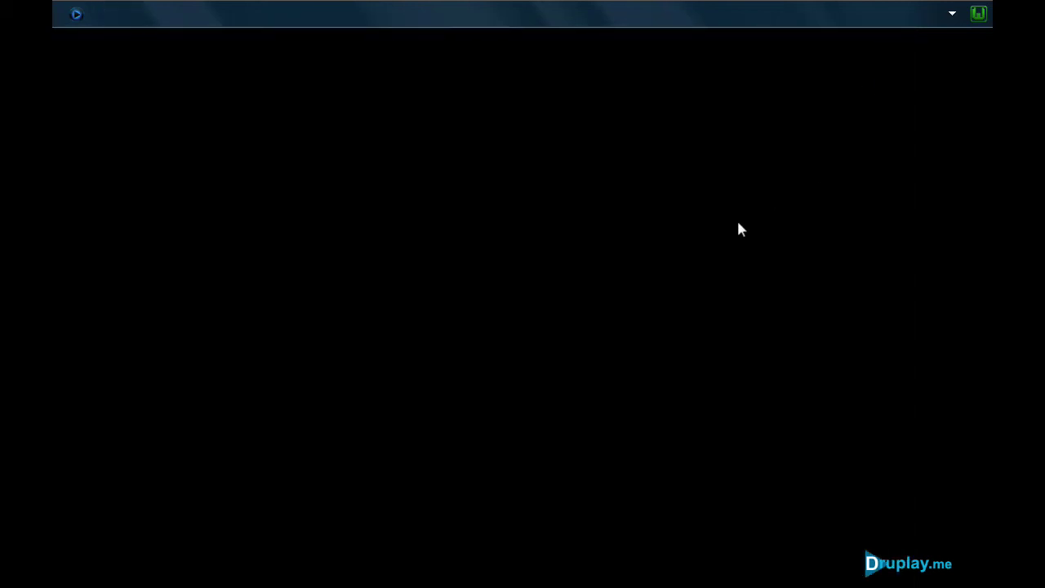
# Step: Browse from Ordinateur to the C:\wamp folder on Disque local (C:)
pyautogui.press('super')
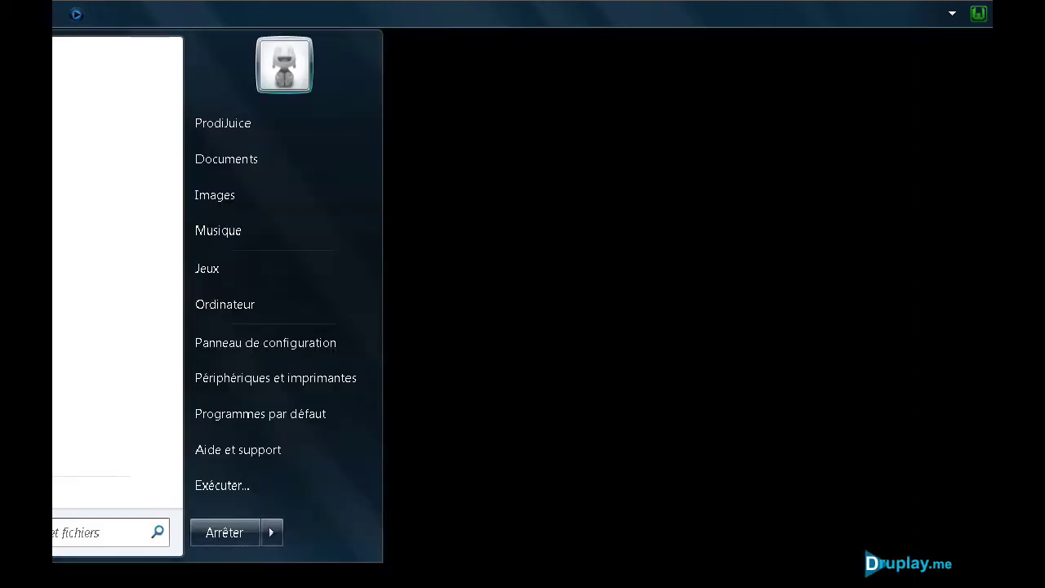
pyautogui.click(266, 301)
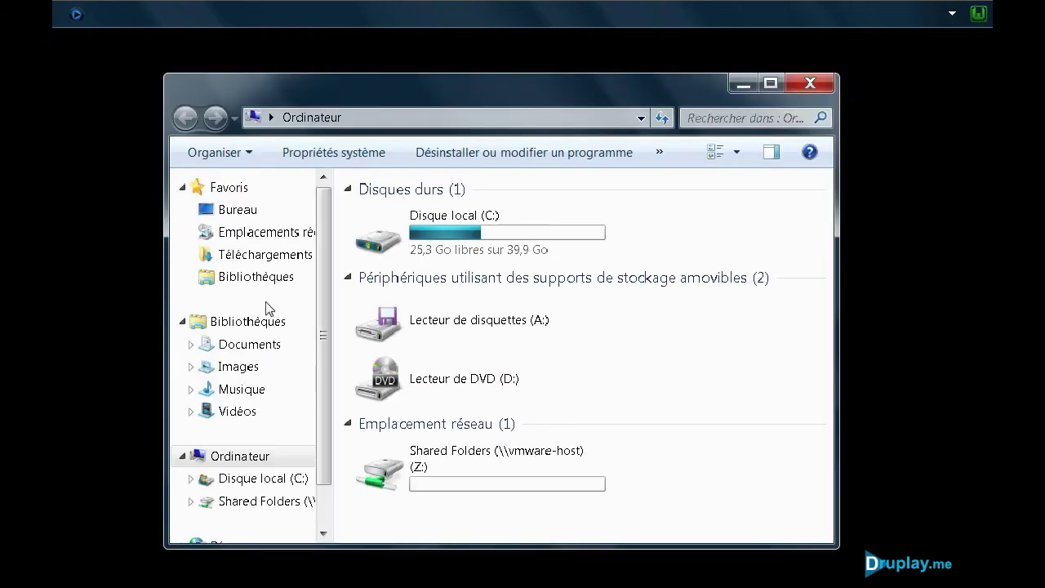
pyautogui.click(439, 225)
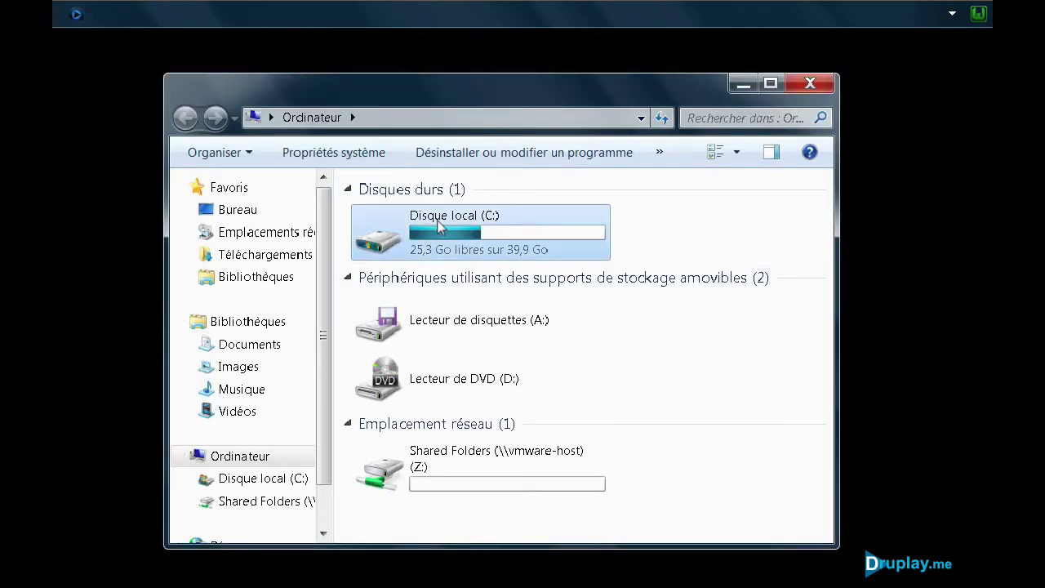
pyautogui.doubleClick(439, 225)
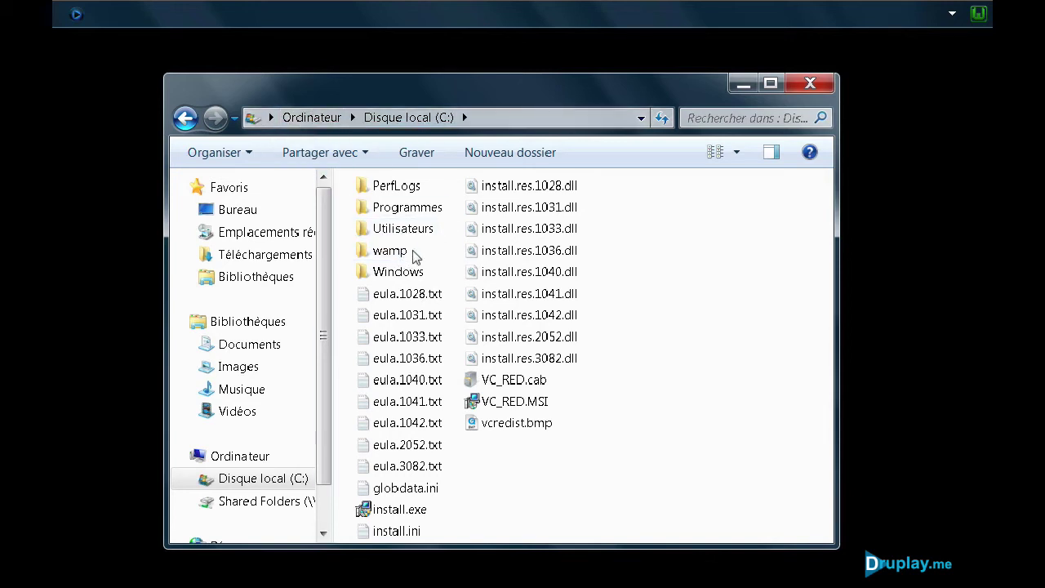
pyautogui.doubleClick(396, 255)
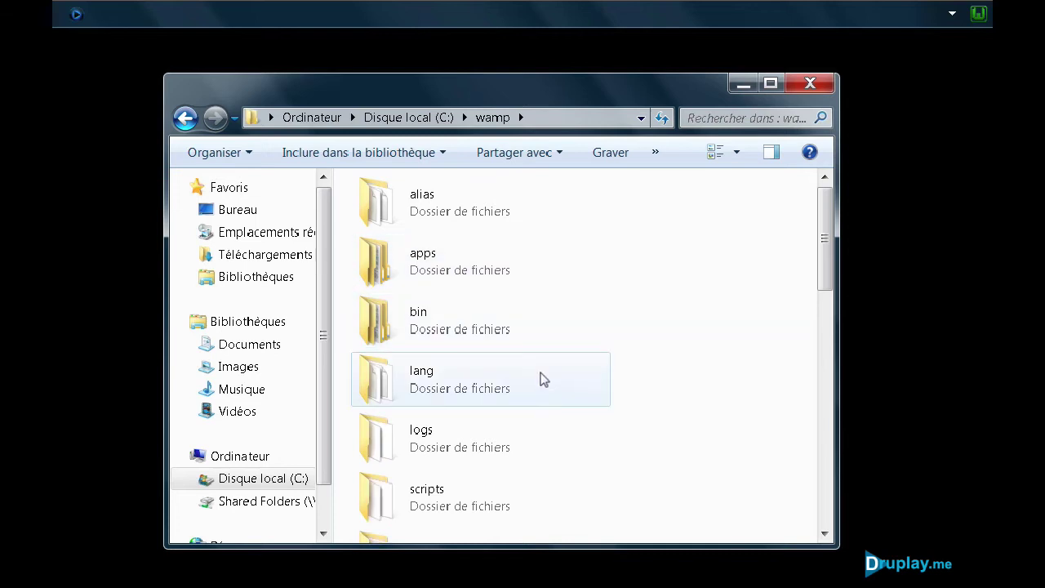
pyautogui.scroll(-10, 523, 354)
pyautogui.scroll(-2, 523, 354)
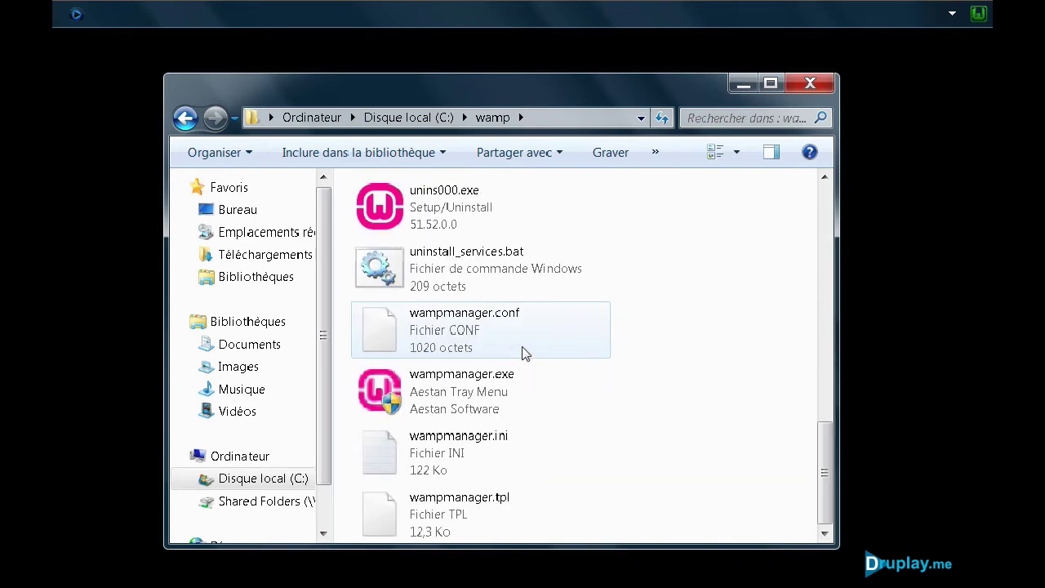
# Step: Pin wampmanager.exe to the taskbar and close the wamp folder window
pyautogui.click(480, 394)
pyautogui.rightClick(481, 394)
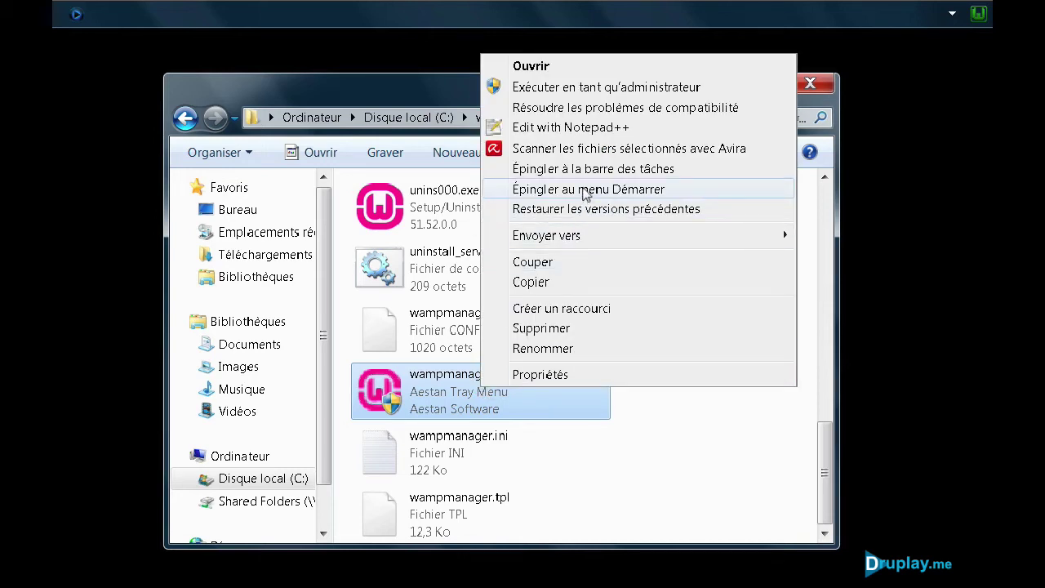
pyautogui.click(578, 169)
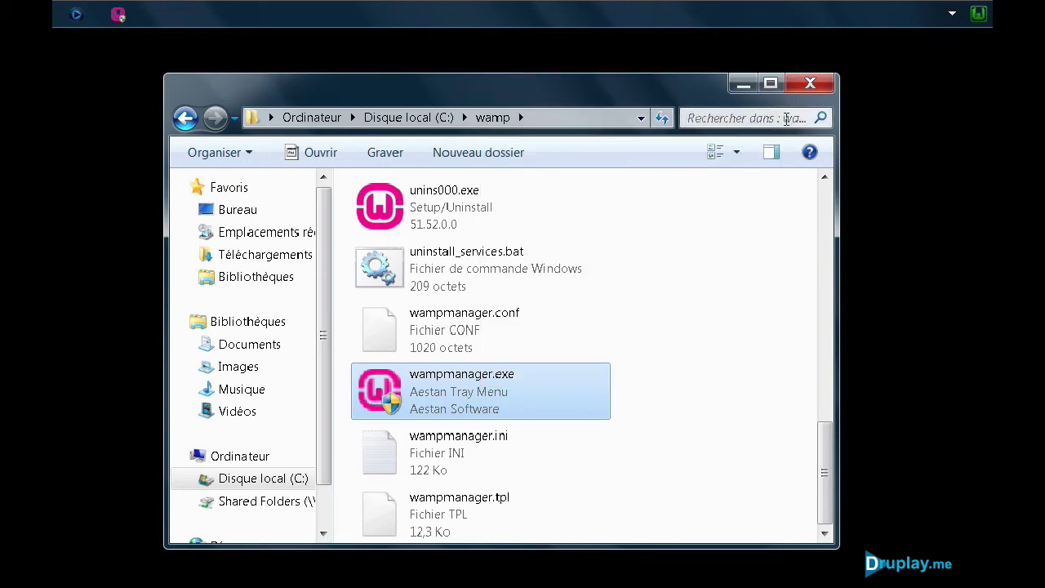
pyautogui.click(810, 85)
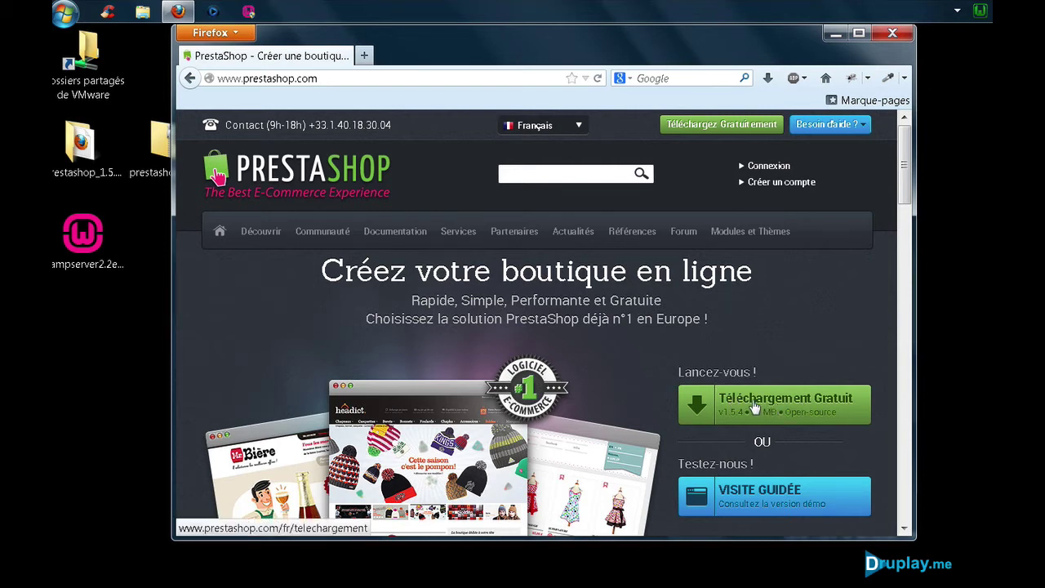
# Step: Save prestashop_1.5.4.1.zip from the PrestaShop v1.5.4 download page, then close Firefox
pyautogui.click(707, 124)
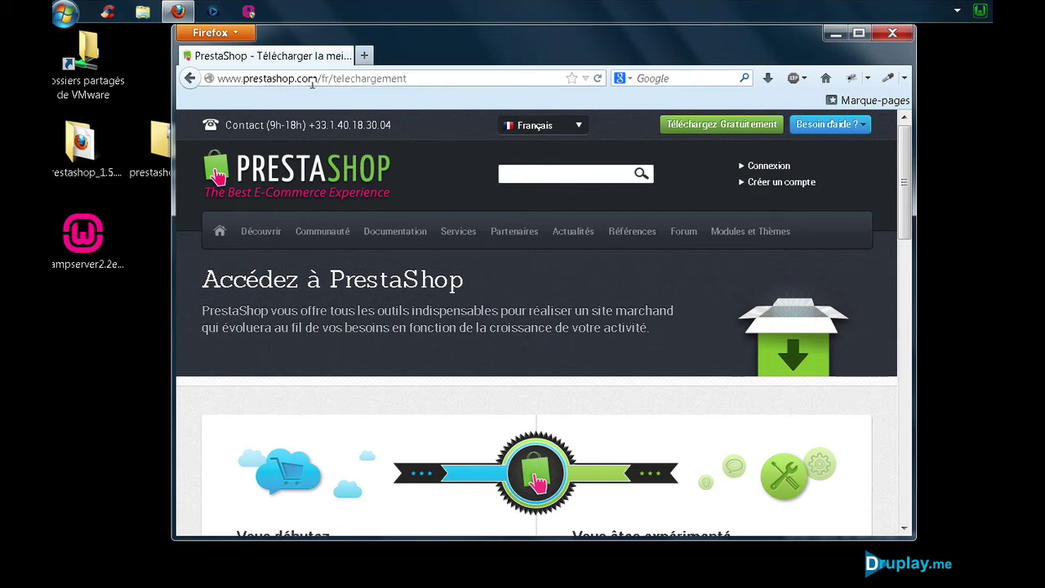
pyautogui.moveTo(515, 232)
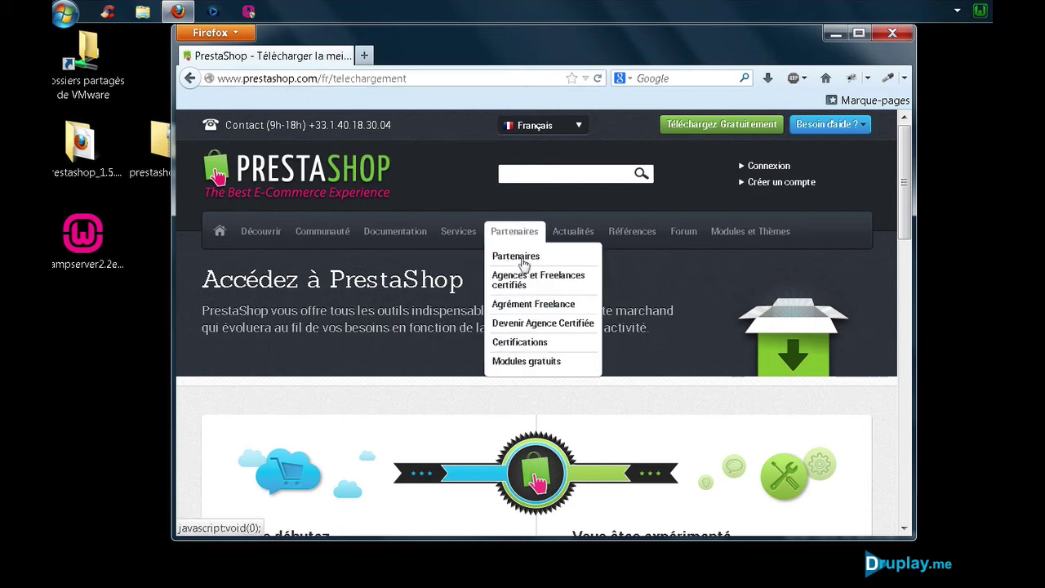
pyautogui.scroll(-4, 660, 282)
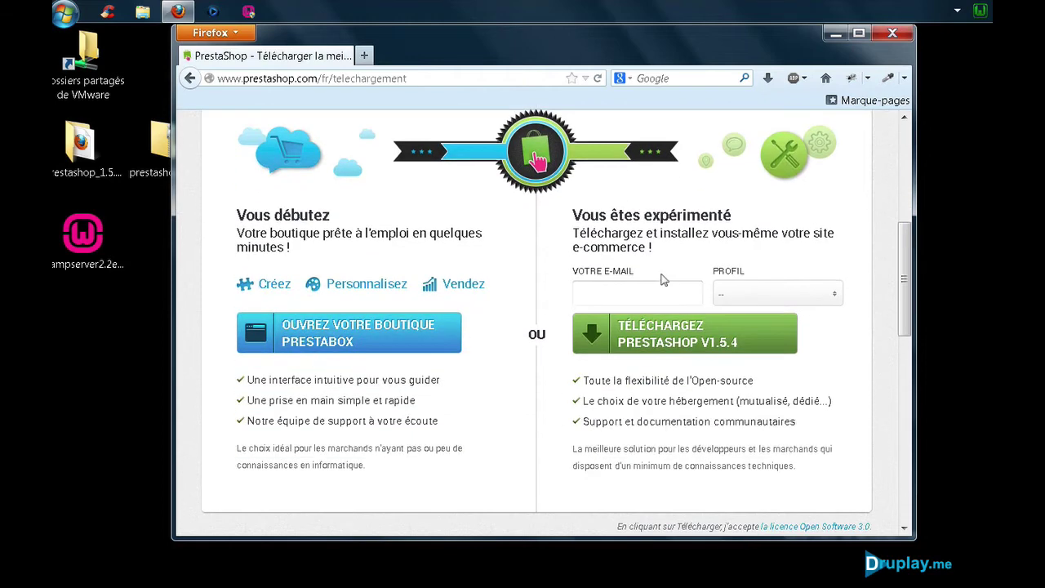
pyautogui.click(630, 340)
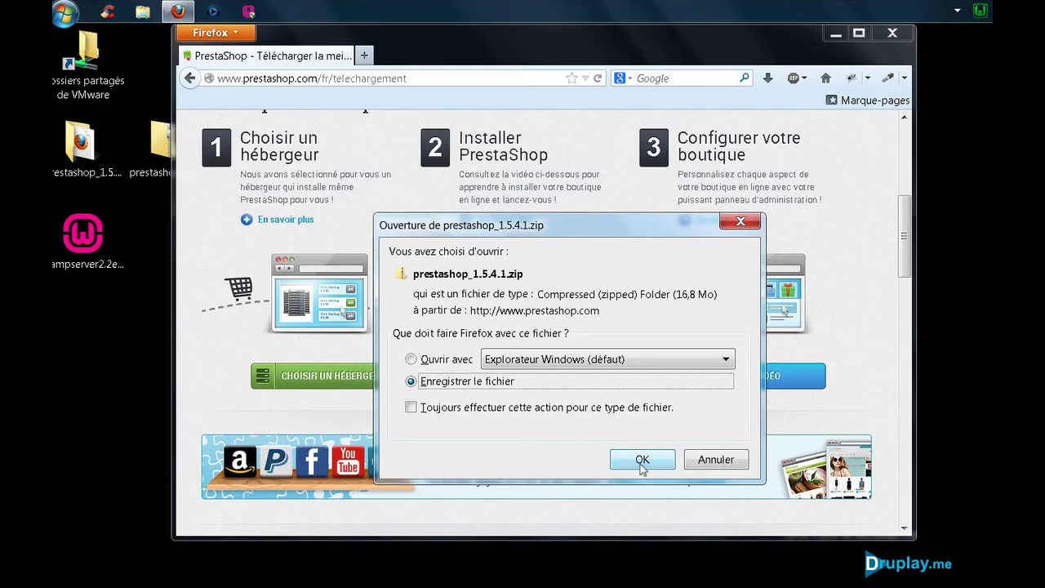
pyautogui.click(717, 464)
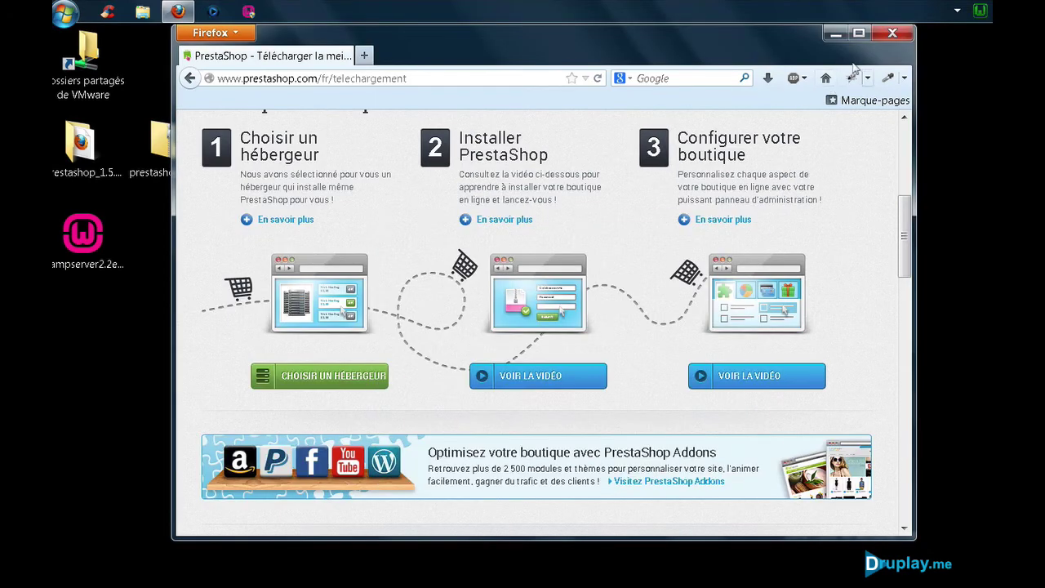
pyautogui.click(893, 33)
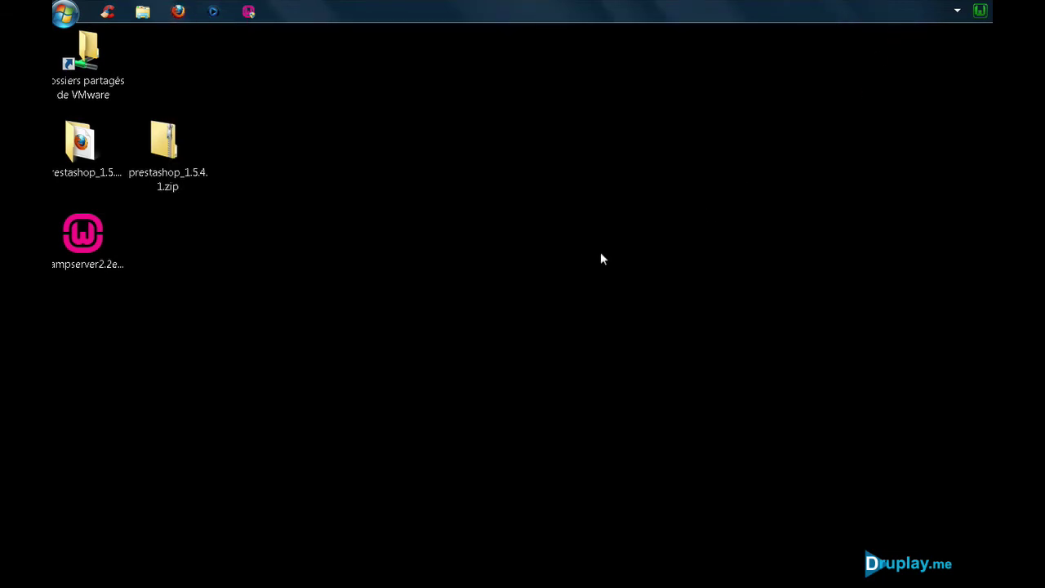
# Step: Drag the prestashop folder out of prestashop_1.5.4.1.zip onto the desktop, then open prestashop_1.5.4.1
pyautogui.click(185, 186)
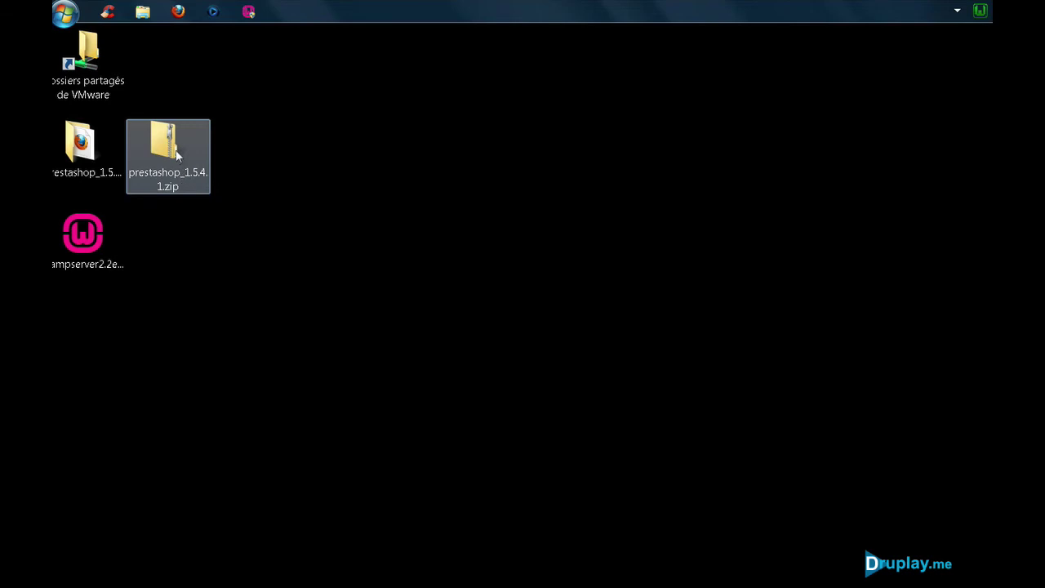
pyautogui.doubleClick(174, 151)
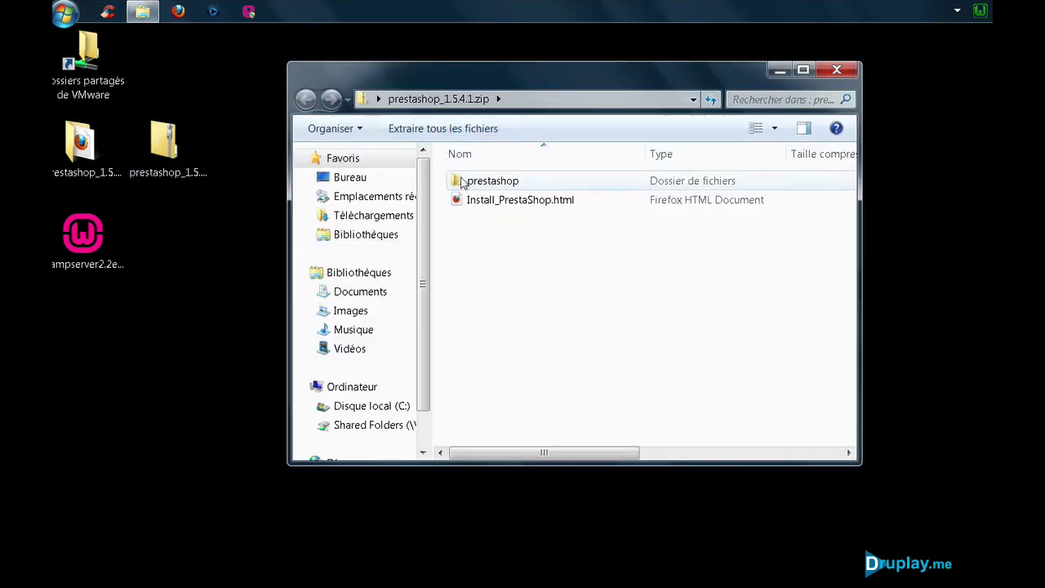
pyautogui.moveTo(463, 181); pyautogui.dragTo(490, 269)
pyautogui.click(839, 71)
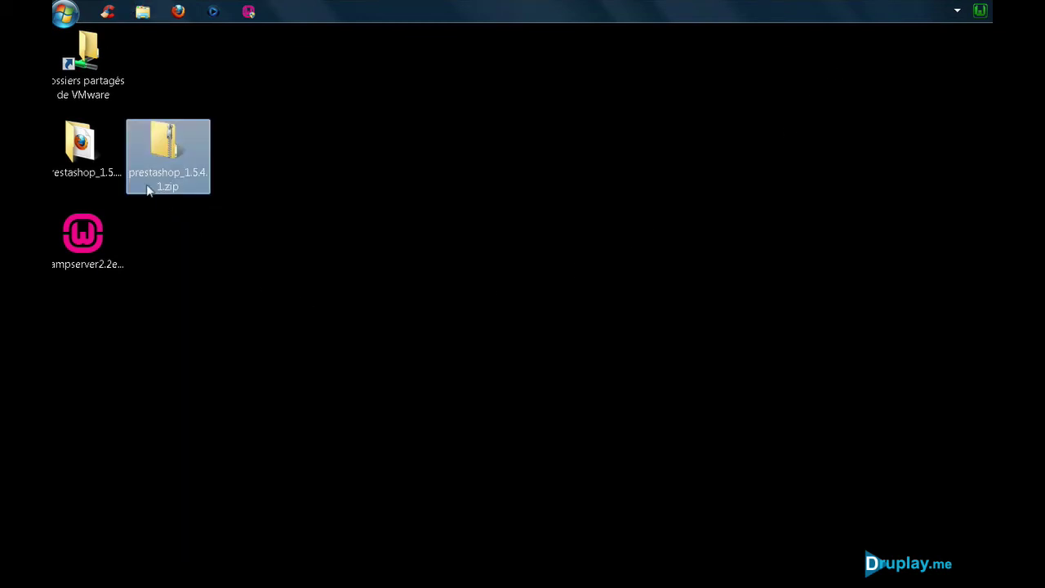
pyautogui.click(81, 150)
pyautogui.doubleClick(81, 150)
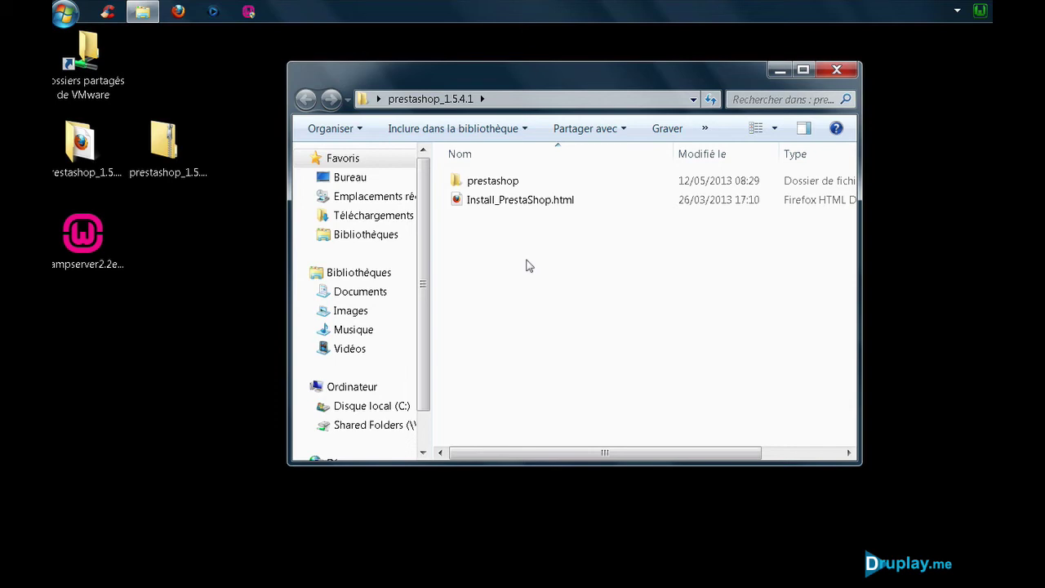
# Step: Open Répertoire www from the WAMP menu and drag the prestashop folder into it
pyautogui.click(980, 12)
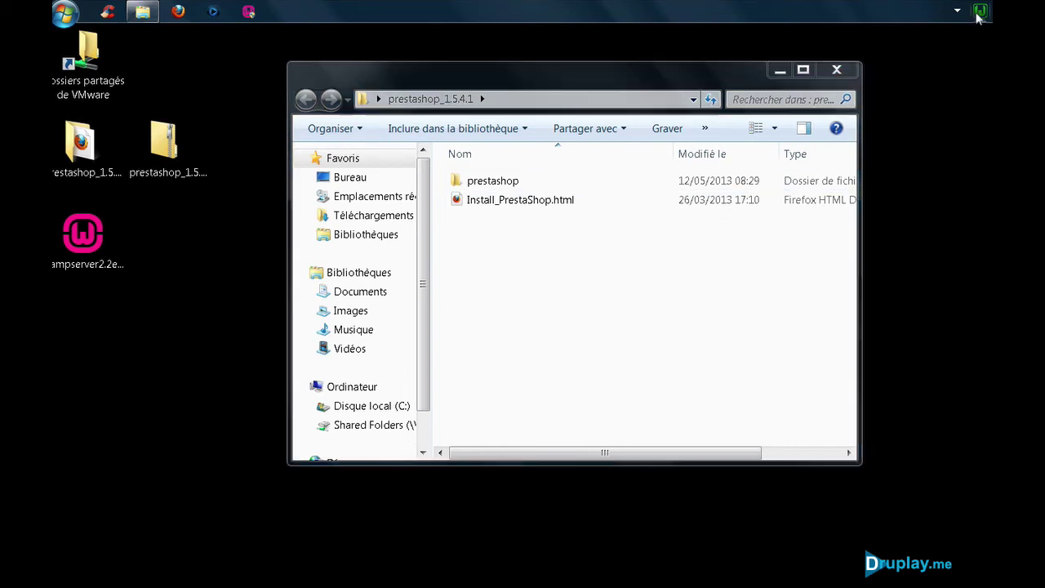
pyautogui.click(923, 60)
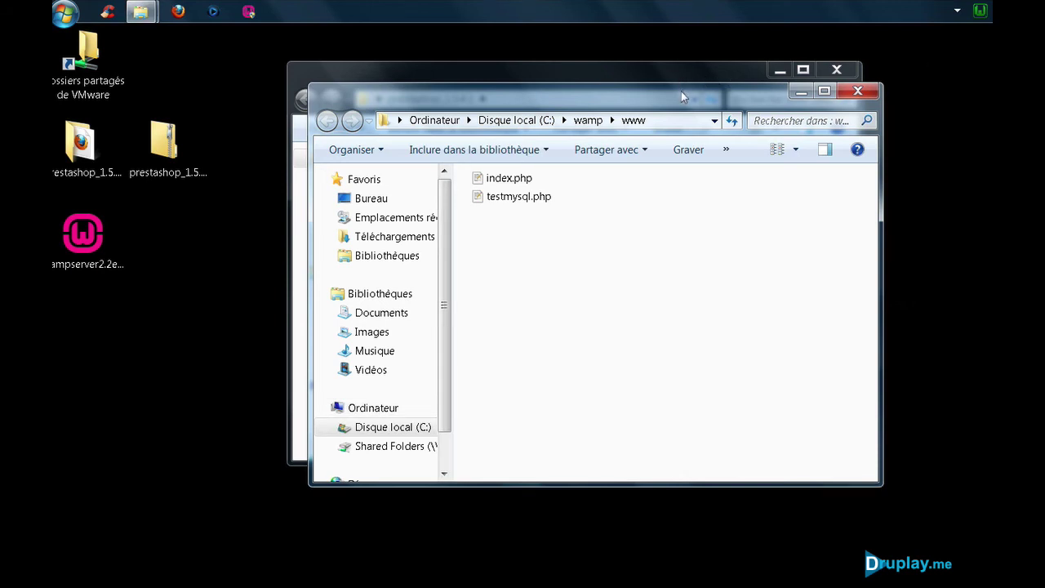
pyautogui.moveTo(681, 91); pyautogui.dragTo(690, 205)
pyautogui.moveTo(494, 181); pyautogui.dragTo(605, 404)
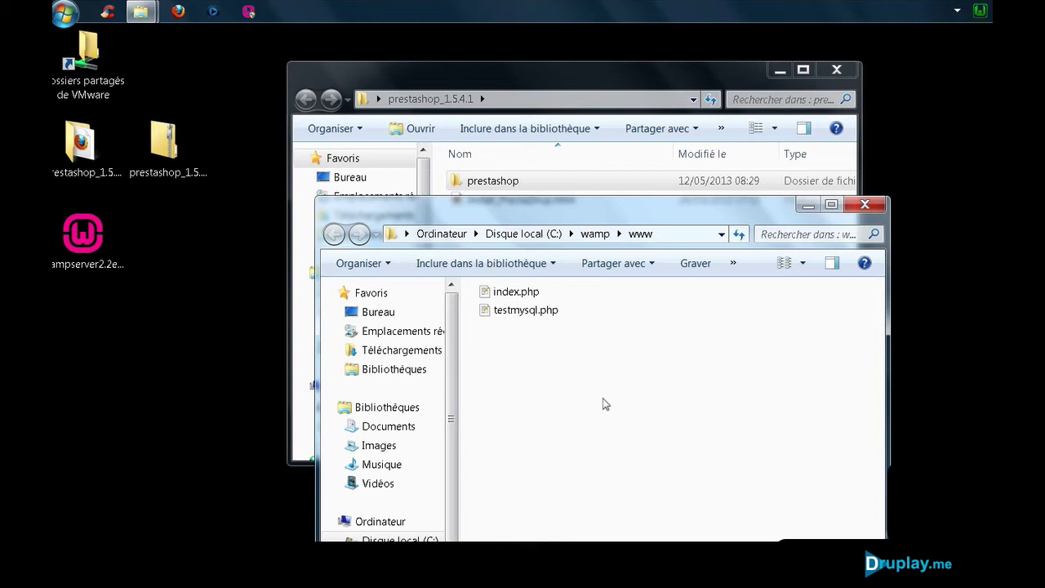
# Step: Check the prestashop folder's contents inside www and close the Explorer windows
pyautogui.click(836, 69)
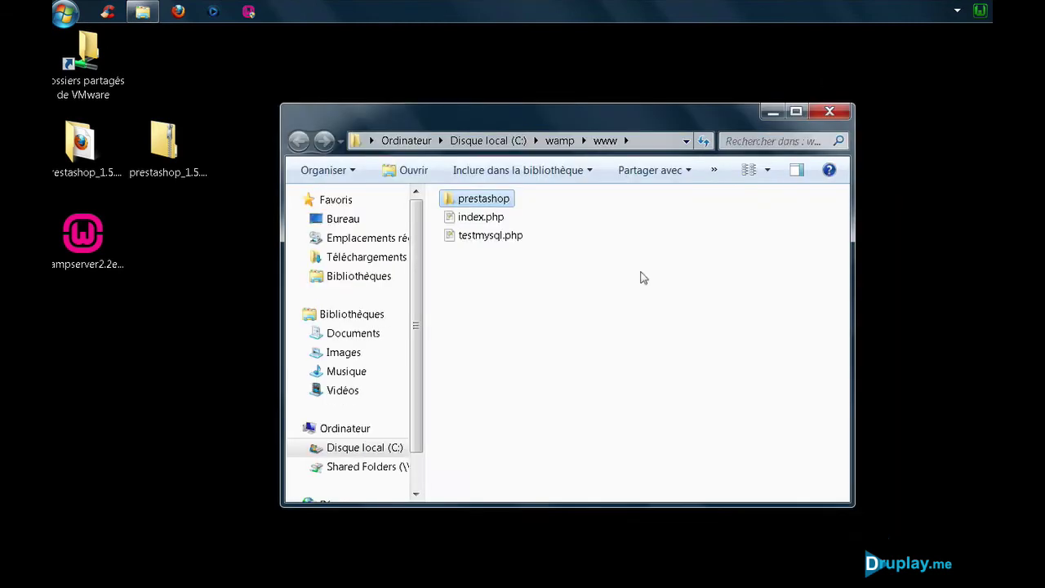
pyautogui.doubleClick(482, 203)
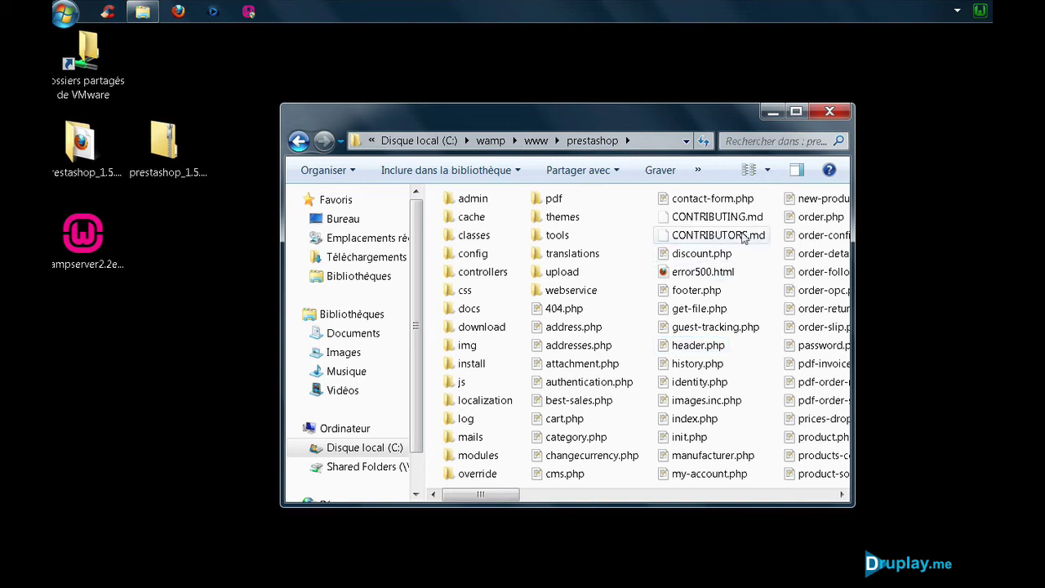
pyautogui.click(831, 112)
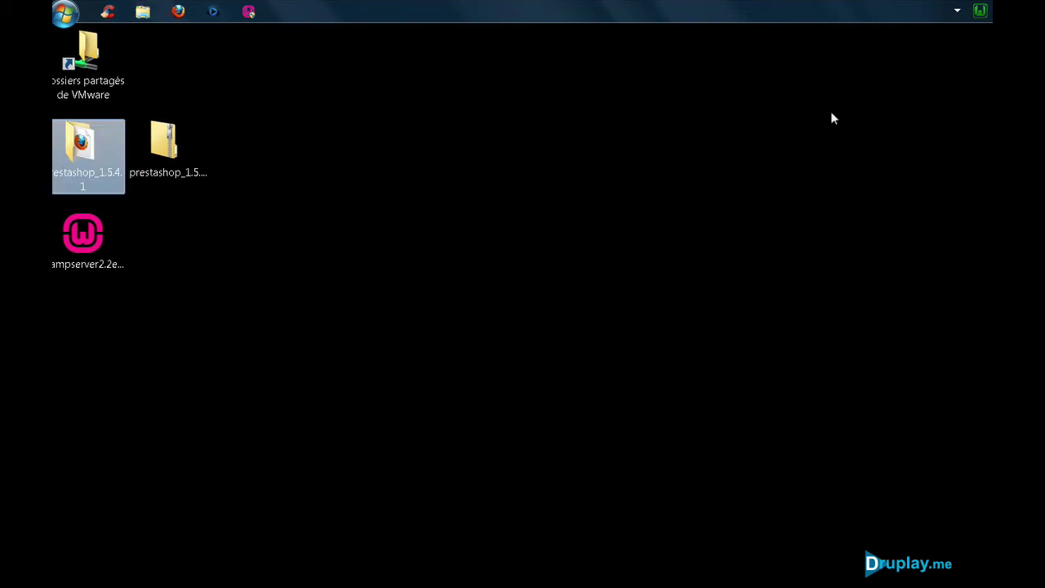
# Step: Open Localhost from the WAMP menu, then go to 127.0.0.1/prestashop in Firefox
pyautogui.click(981, 12)
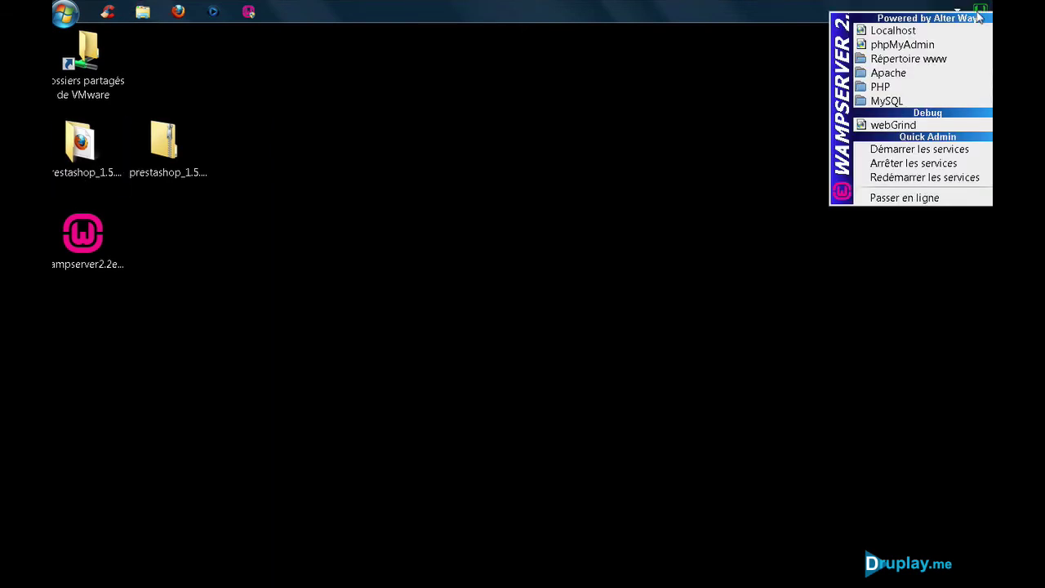
pyautogui.click(923, 33)
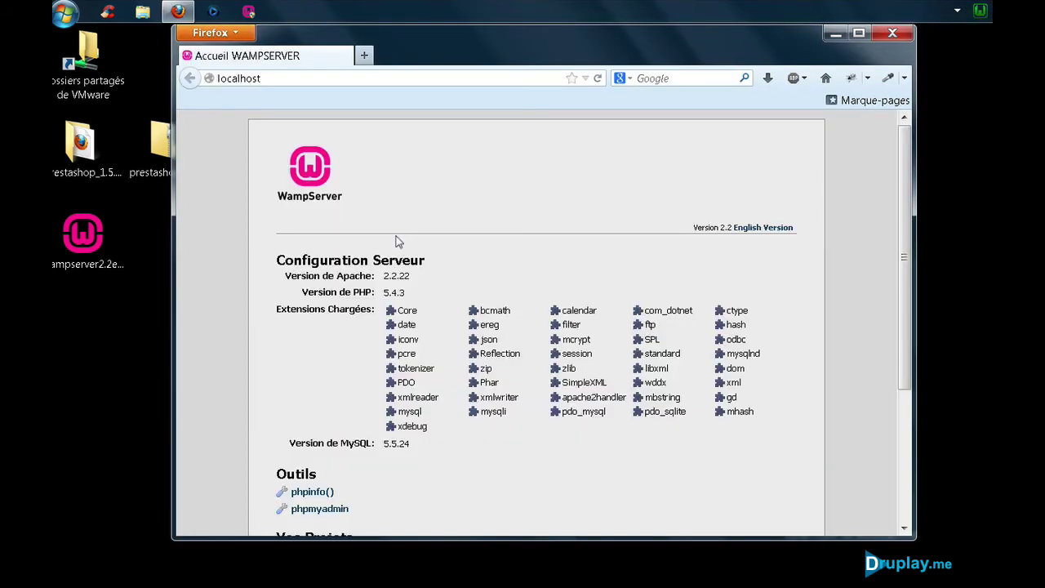
pyautogui.click(281, 78)
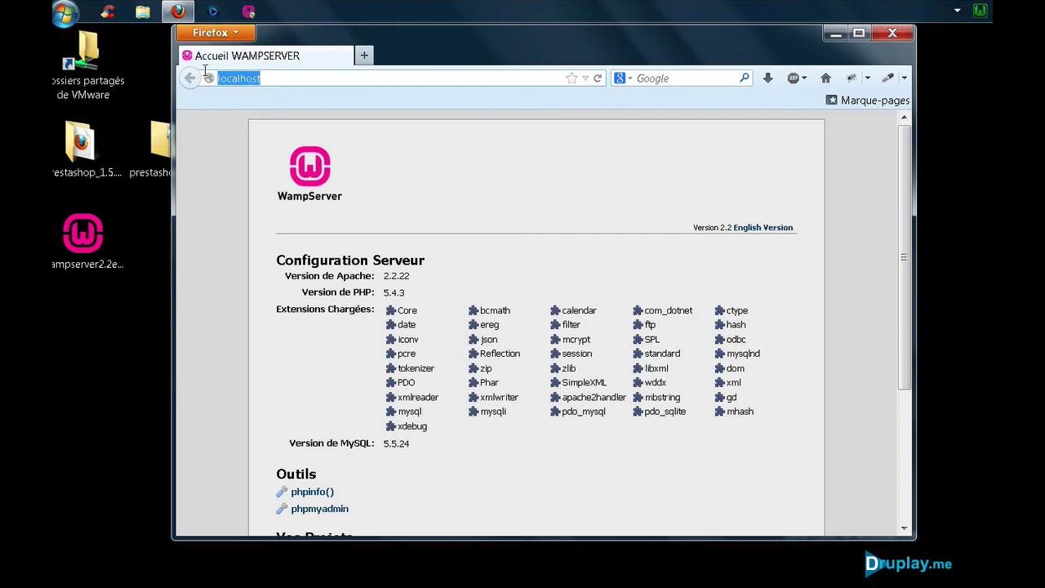
pyautogui.write('127')
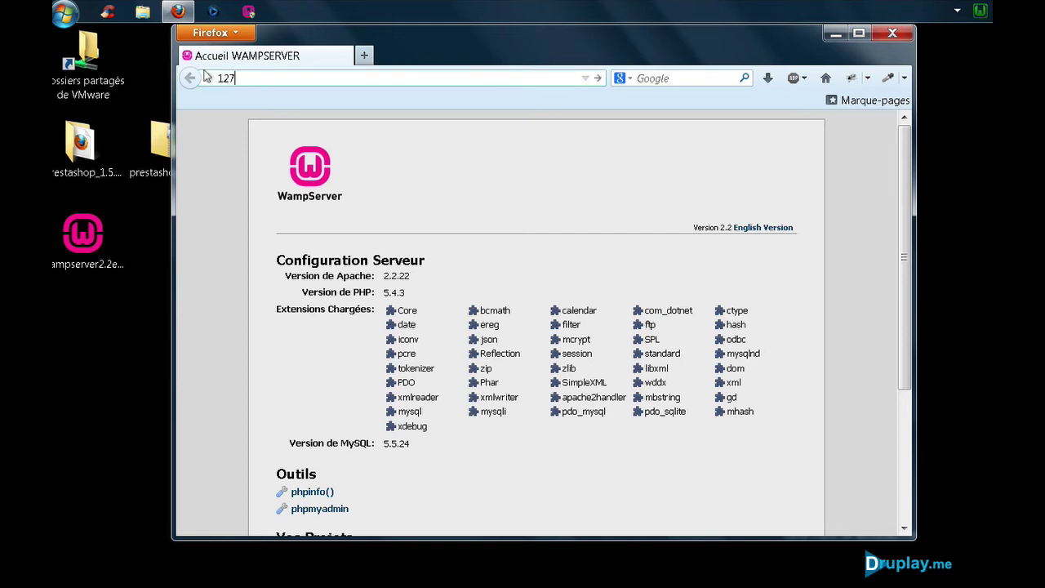
pyautogui.write('.0.0.1/prestashop')
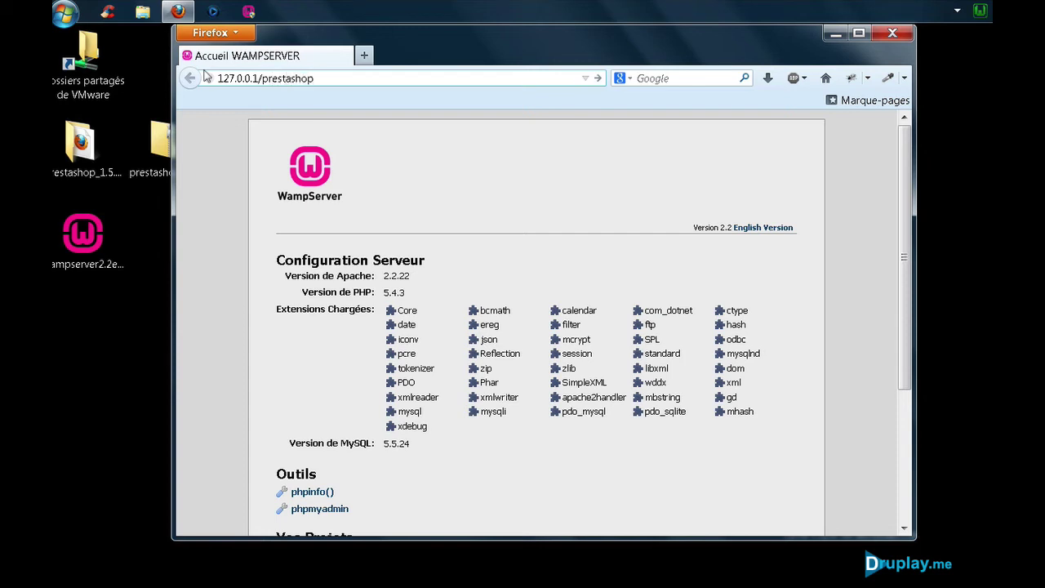
pyautogui.press('Return')
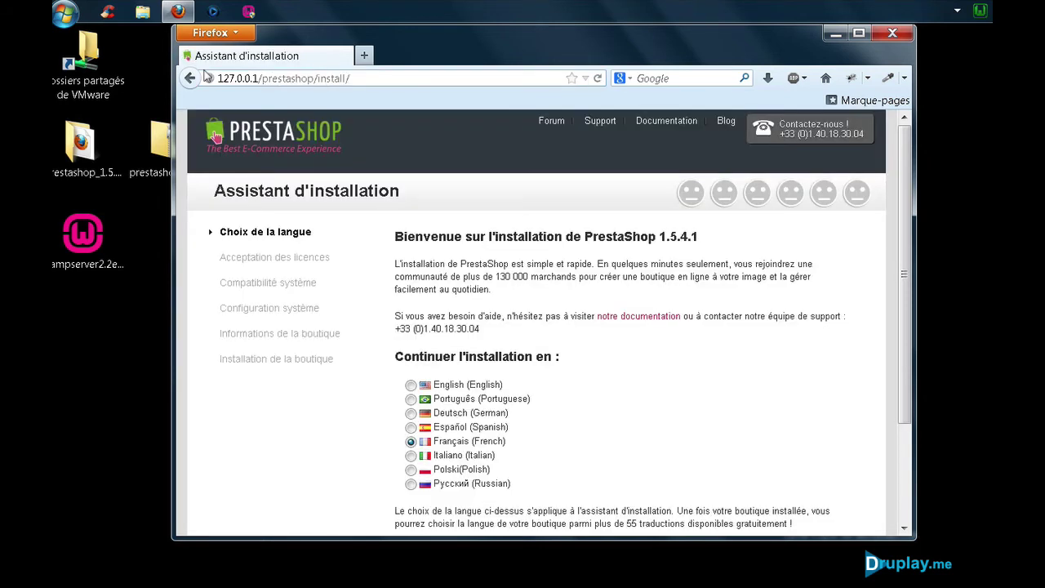
# Step: Continue in French, accept the licence terms, and test the default database connection
pyautogui.scroll(-3, 506, 308)
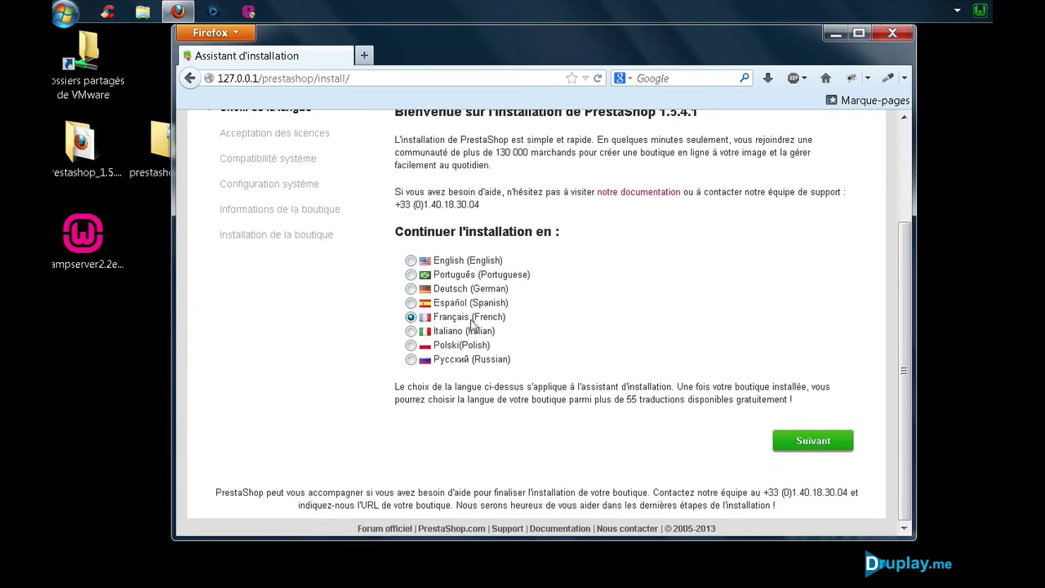
pyautogui.click(801, 439)
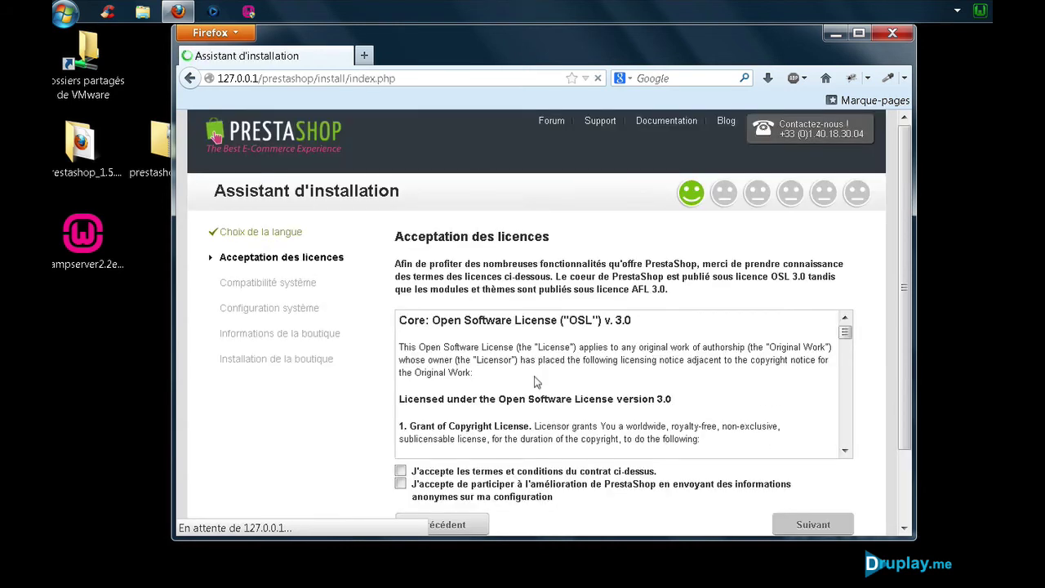
pyautogui.click(400, 473)
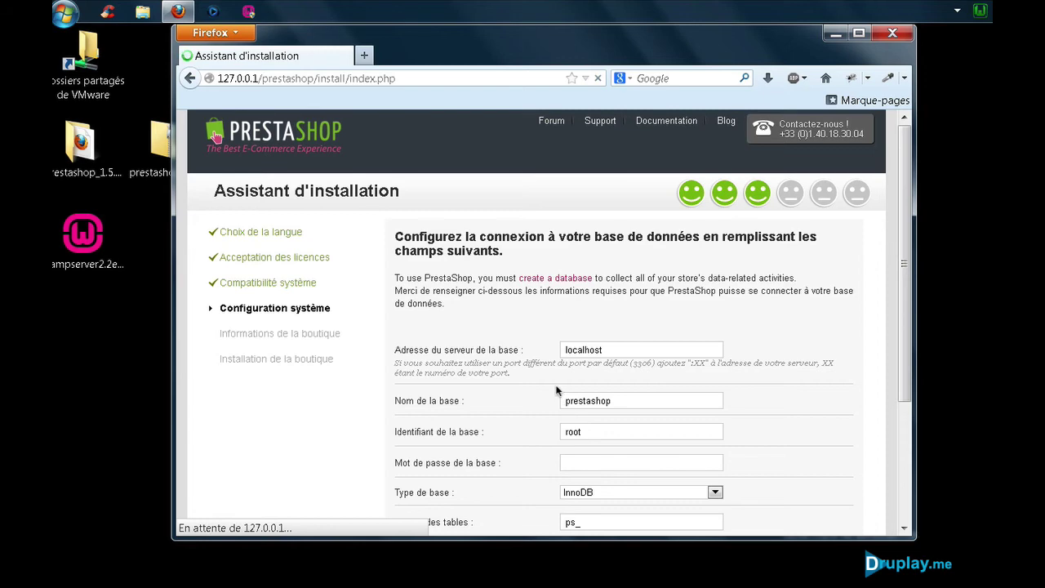
pyautogui.scroll(-3, 842, 318)
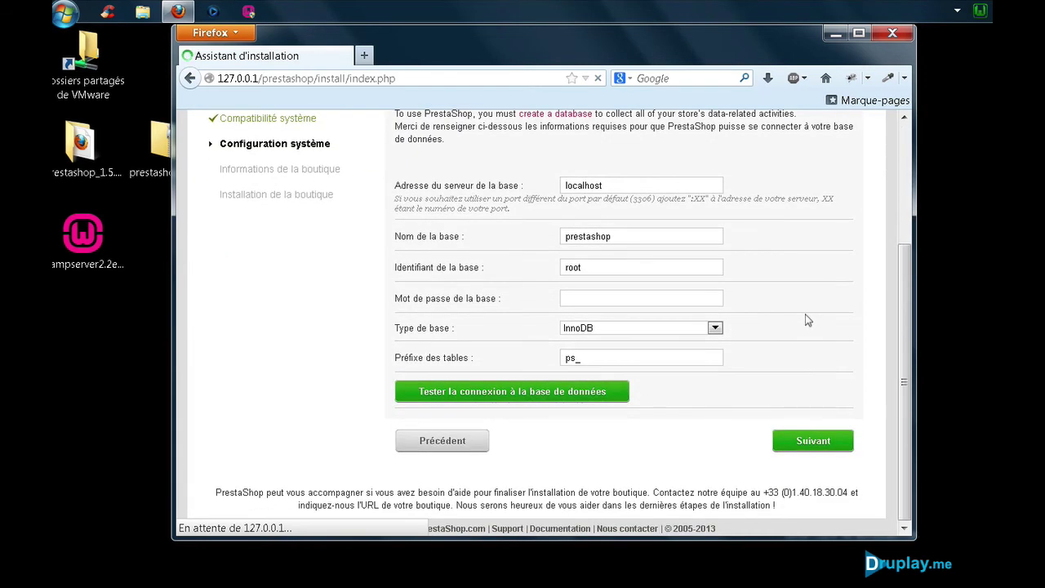
pyautogui.click(572, 393)
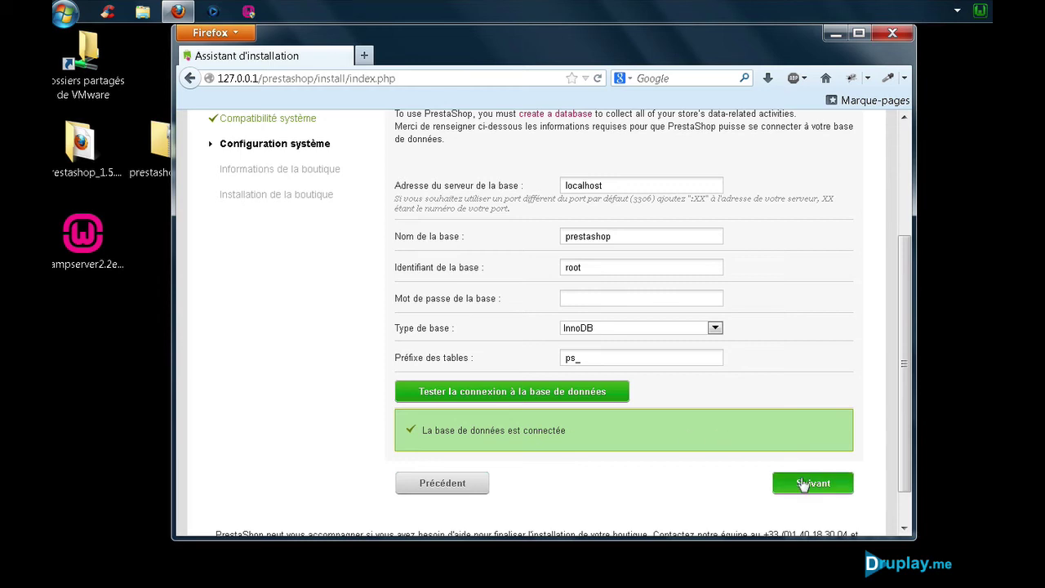
# Step: Name the shop 'Druplay Shop', leaving the Activité principale list unchanged
pyautogui.click(807, 482)
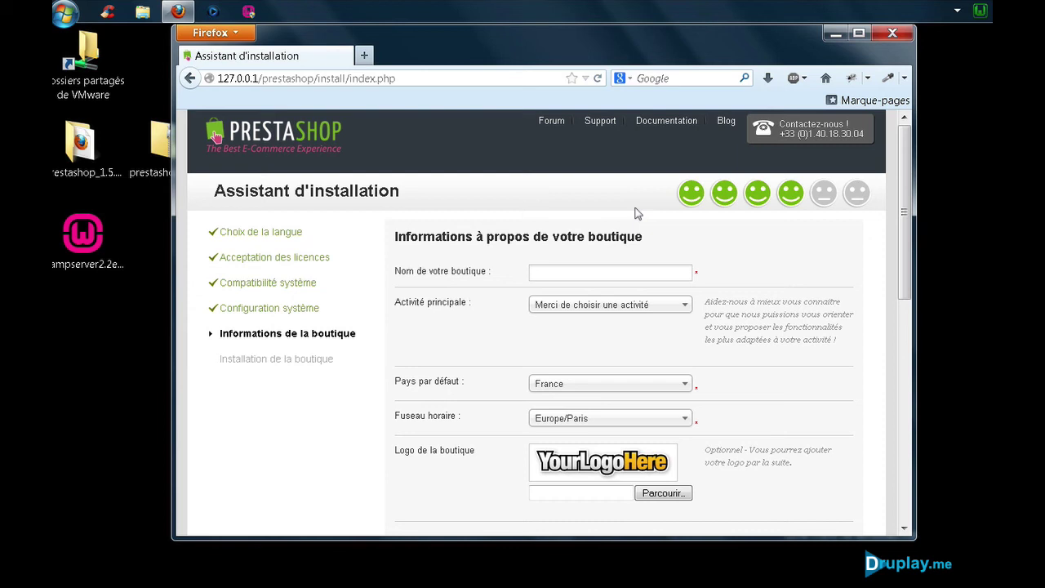
pyautogui.write('Druplay Shop')
pyautogui.click(552, 307)
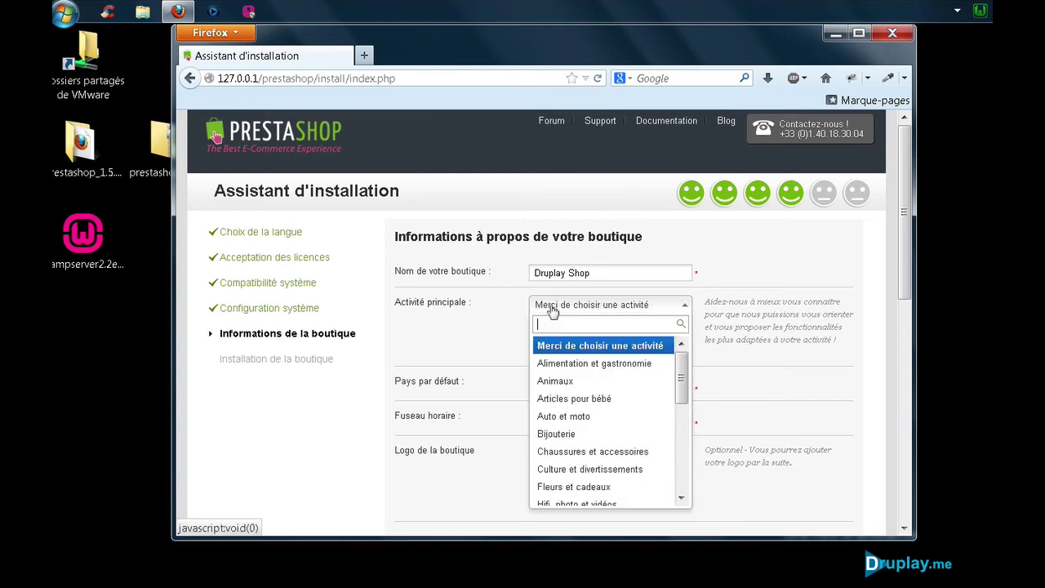
pyautogui.click(552, 311)
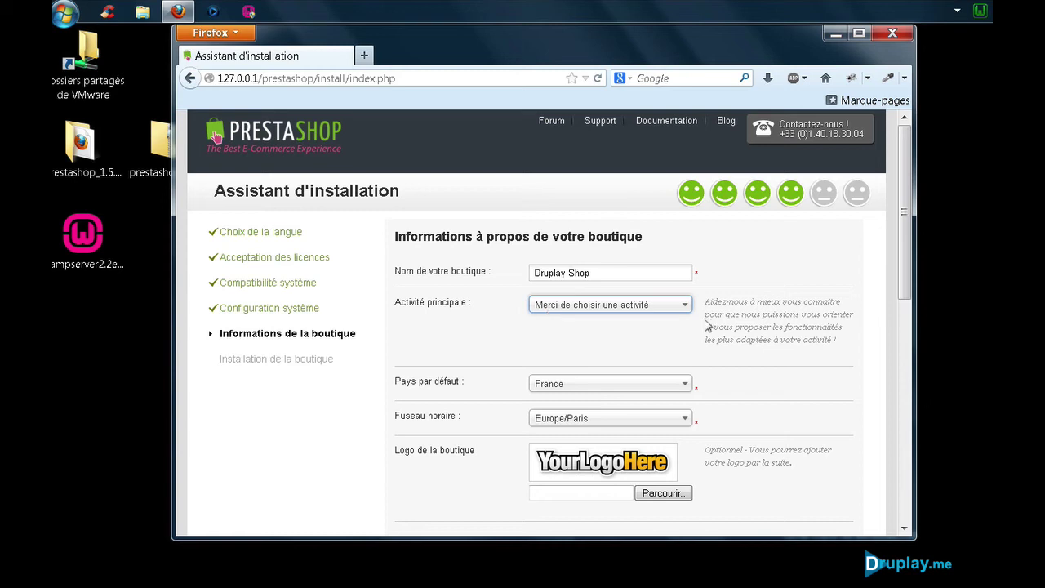
pyautogui.click(640, 308)
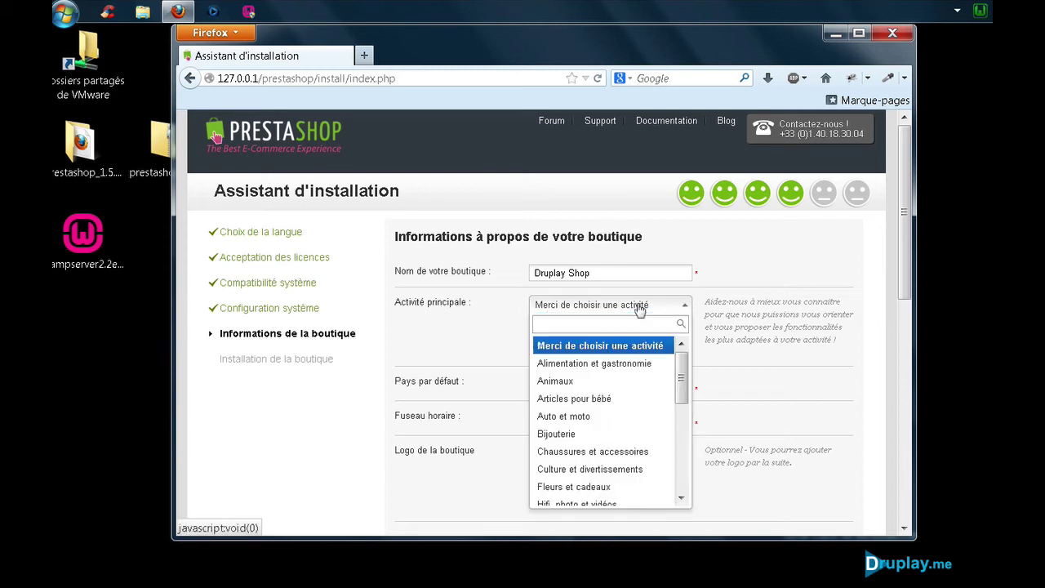
pyautogui.click(583, 304)
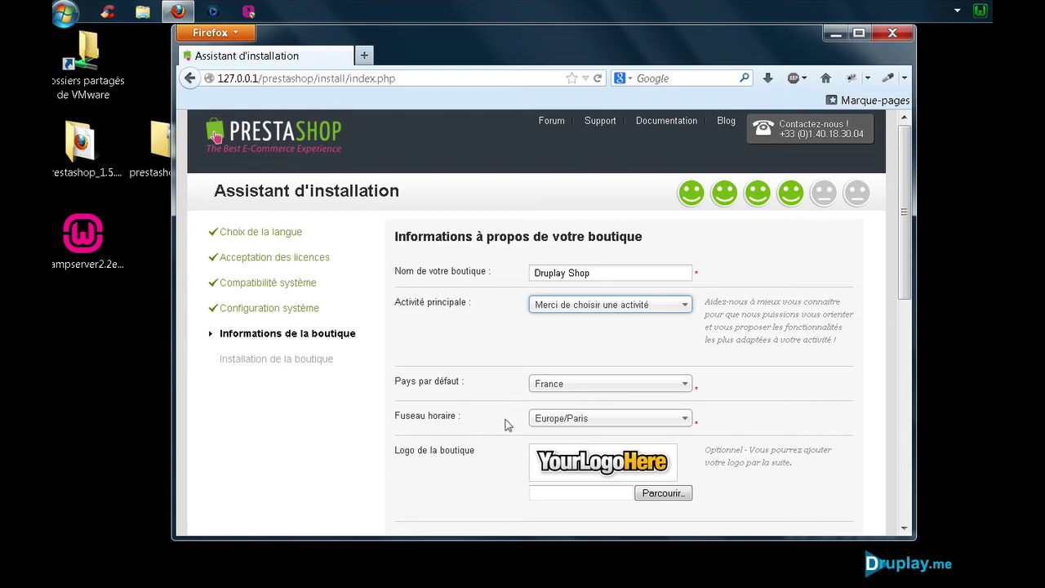
pyautogui.scroll(-3, 494, 392)
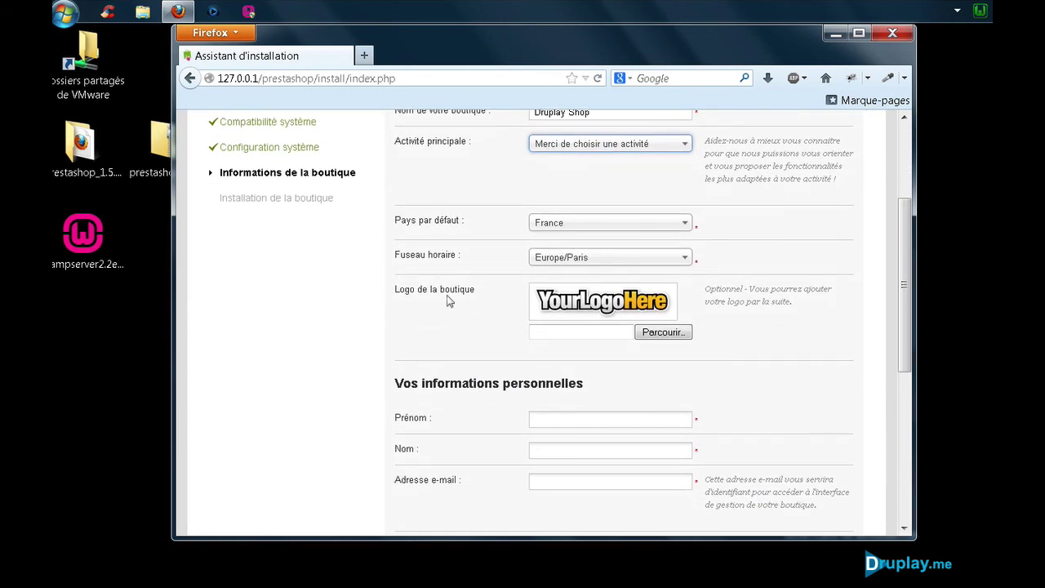
# Step: Enter the shop owner's first and last name, e-mail address, and matching password
pyautogui.scroll(-3, 448, 300)
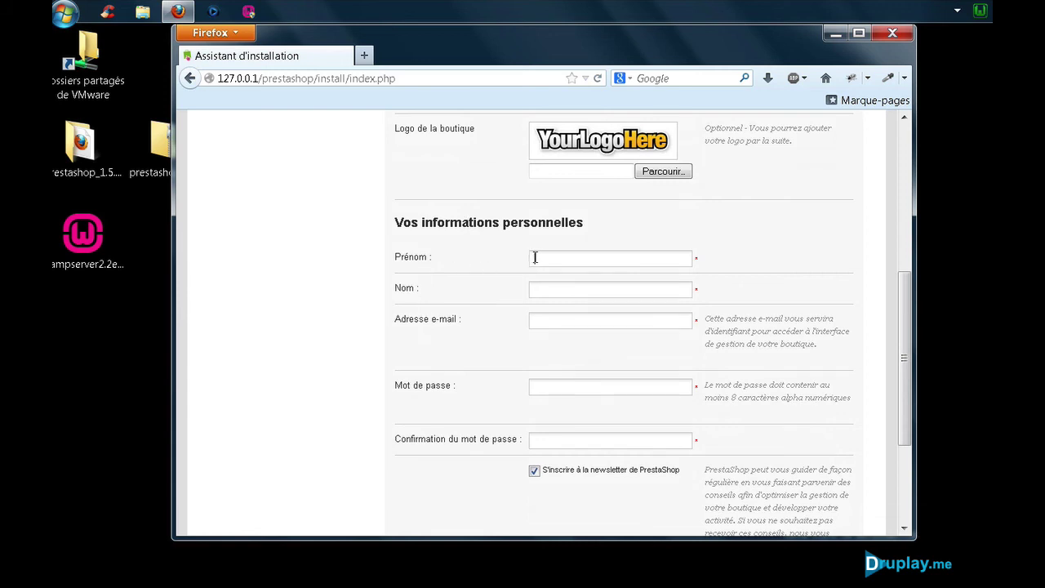
pyautogui.write('asca')
pyautogui.write('Druplay')
pyautogui.write('me')
pyautogui.click(549, 320)
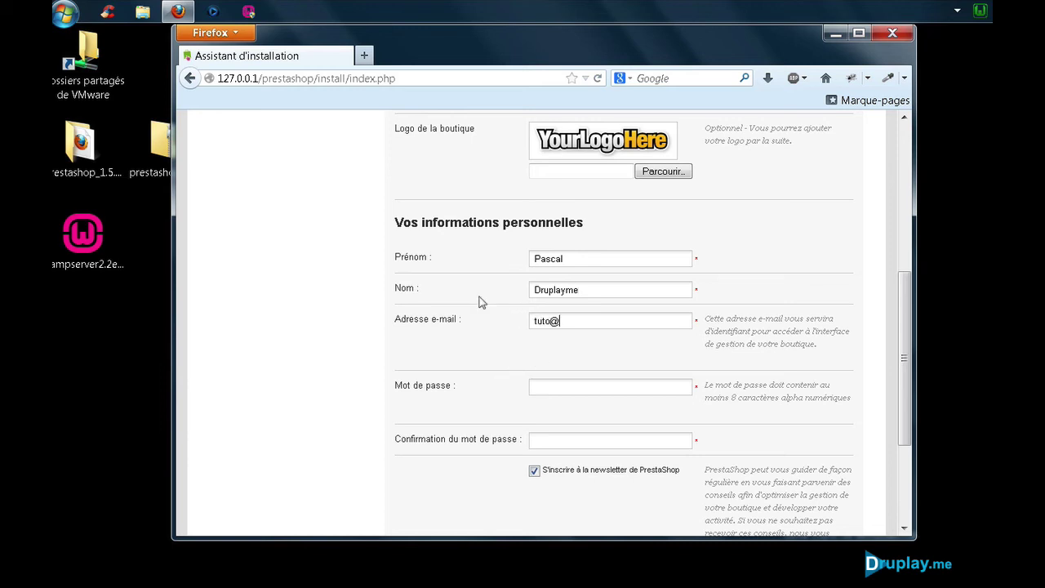
pyautogui.write('•••••••')
pyautogui.write('•••••••')
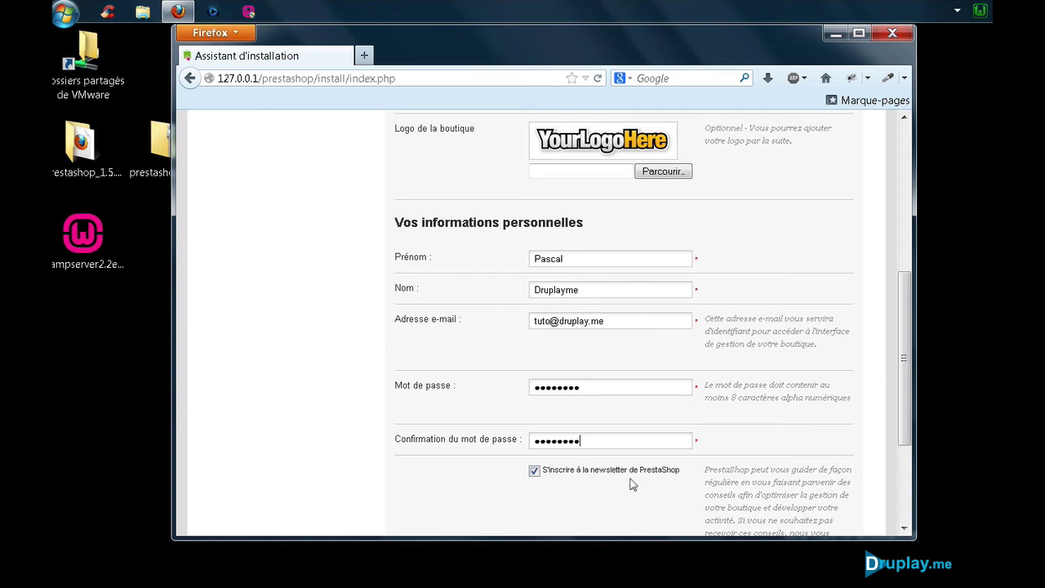
# Step: Opt out of the PrestaShop newsletter and run the installation
pyautogui.click(535, 471)
pyautogui.scroll(-2, 510, 431)
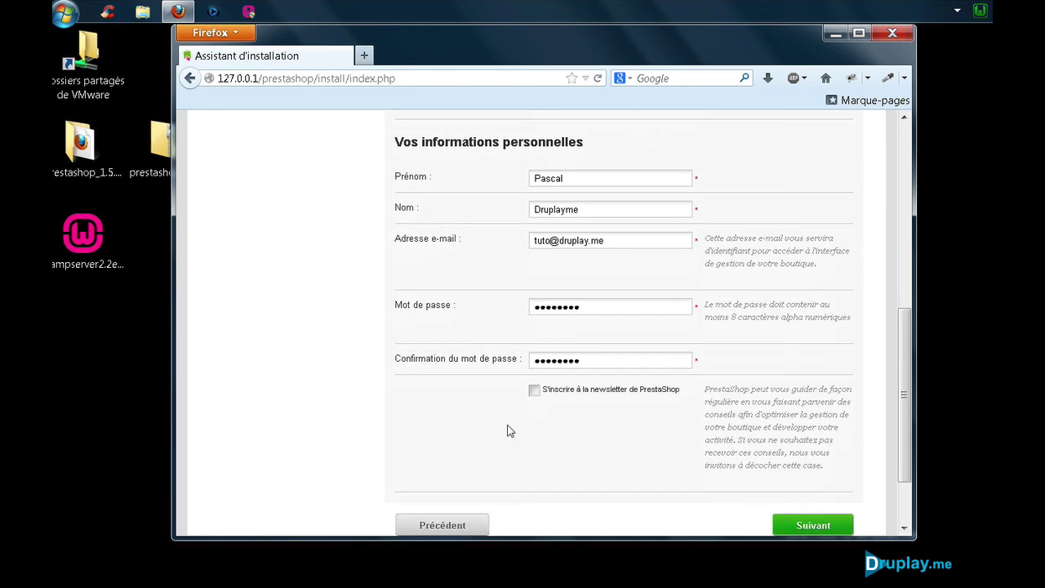
pyautogui.click(804, 524)
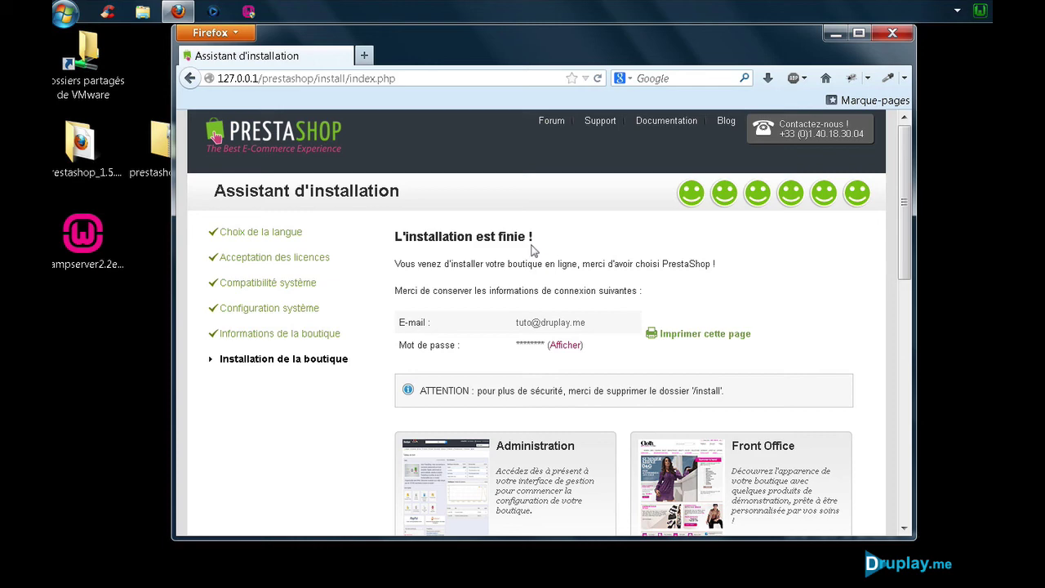
# Step: Open the Druplay Shop back office from 'Gérez votre boutique' on the install-complete page
pyautogui.scroll(-3, 651, 307)
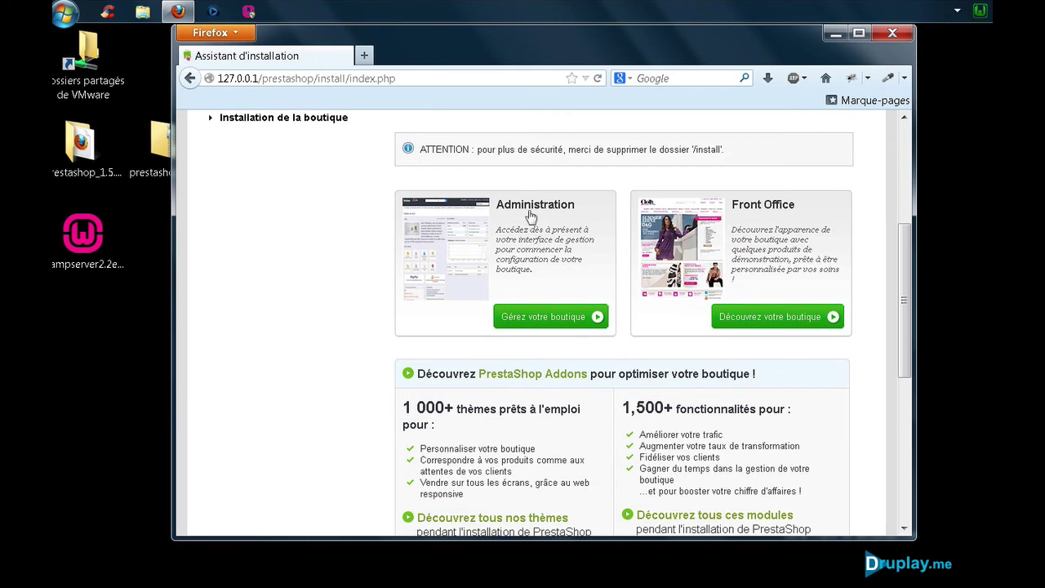
pyautogui.click(536, 312)
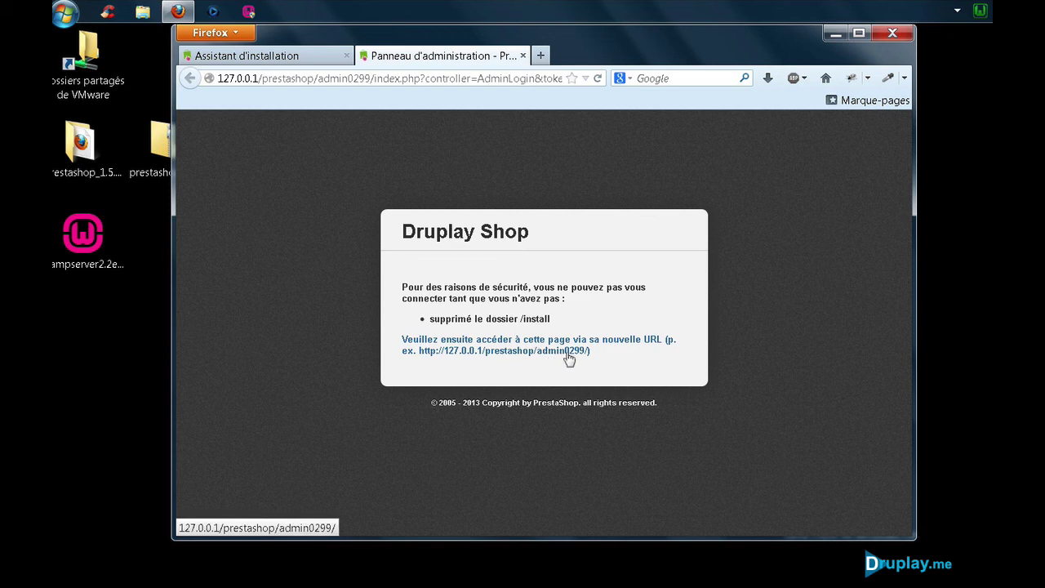
# Step: Delete the install folder from C:\wamp\www\prestashop via WampServer's Répertoire www, then close Explorer
pyautogui.click(980, 11)
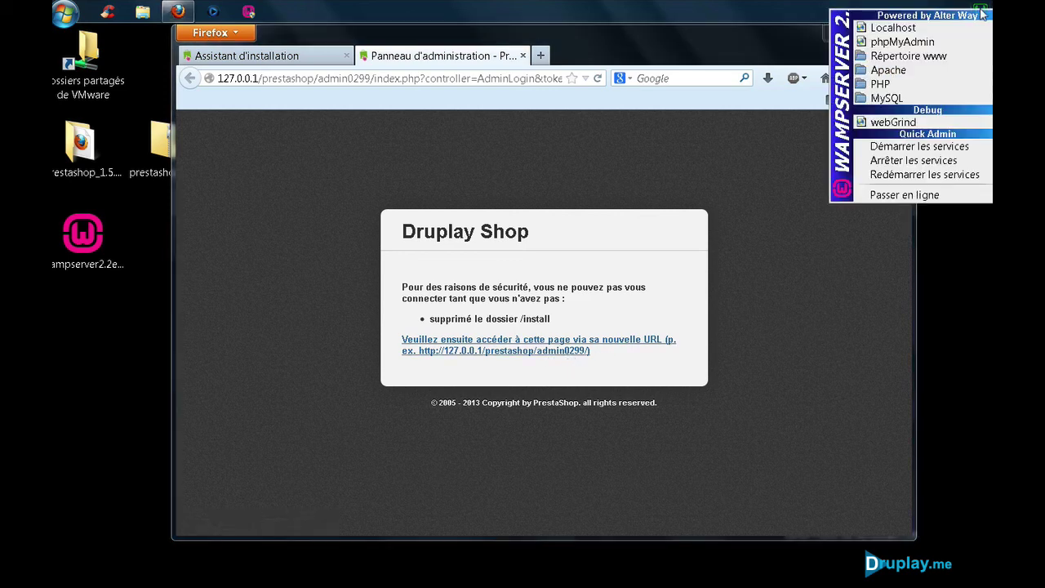
pyautogui.click(949, 55)
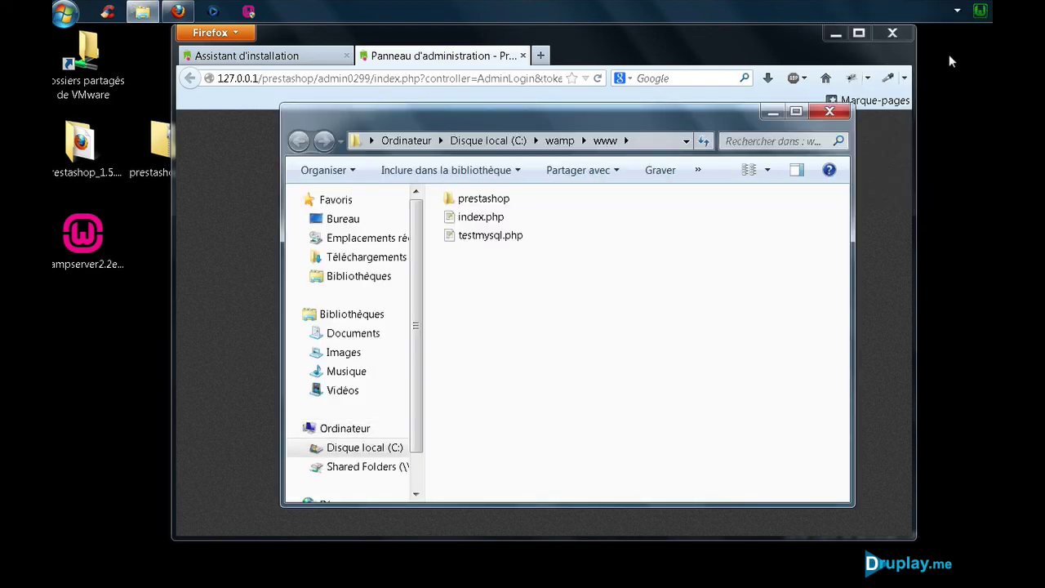
pyautogui.doubleClick(494, 200)
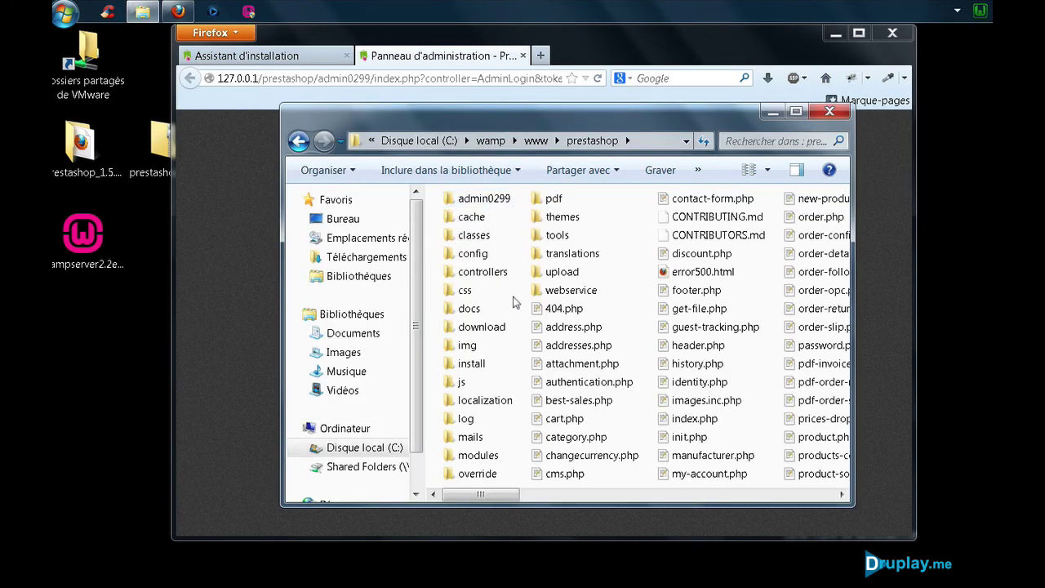
pyautogui.click(480, 365)
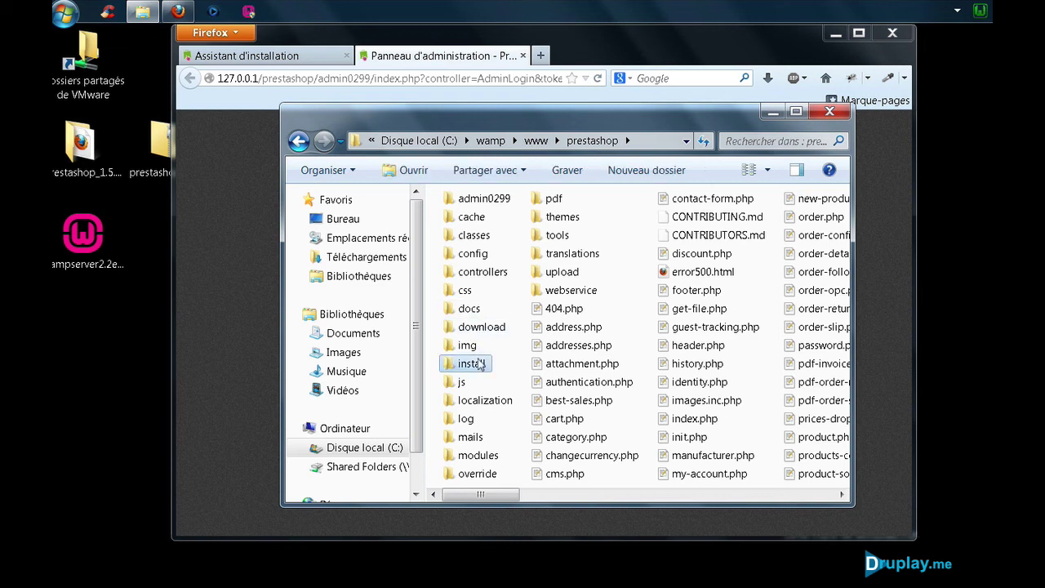
pyautogui.rightClick(481, 365)
pyautogui.click(519, 309)
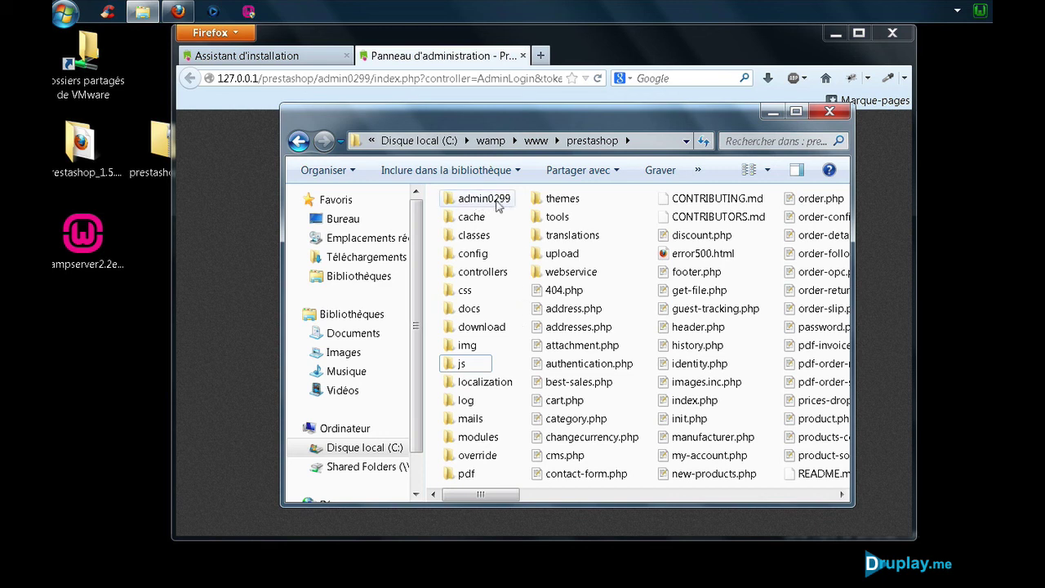
pyautogui.click(830, 111)
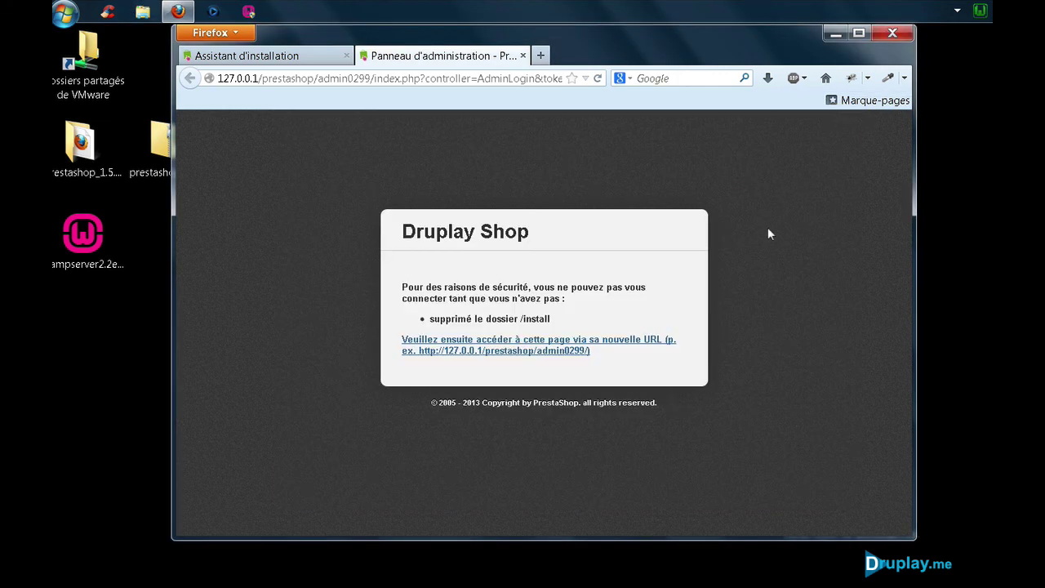
# Step: Log in at the new admin URL using the saved administrator e-mail and password
pyautogui.click(563, 346)
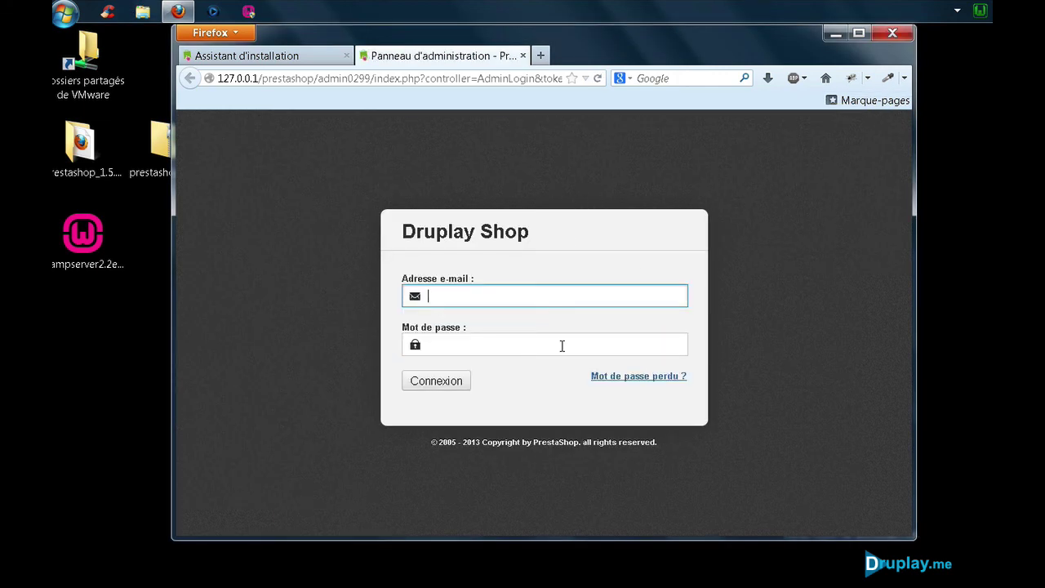
pyautogui.write('tuto@')
pyautogui.press('Down')
pyautogui.press('Tab')
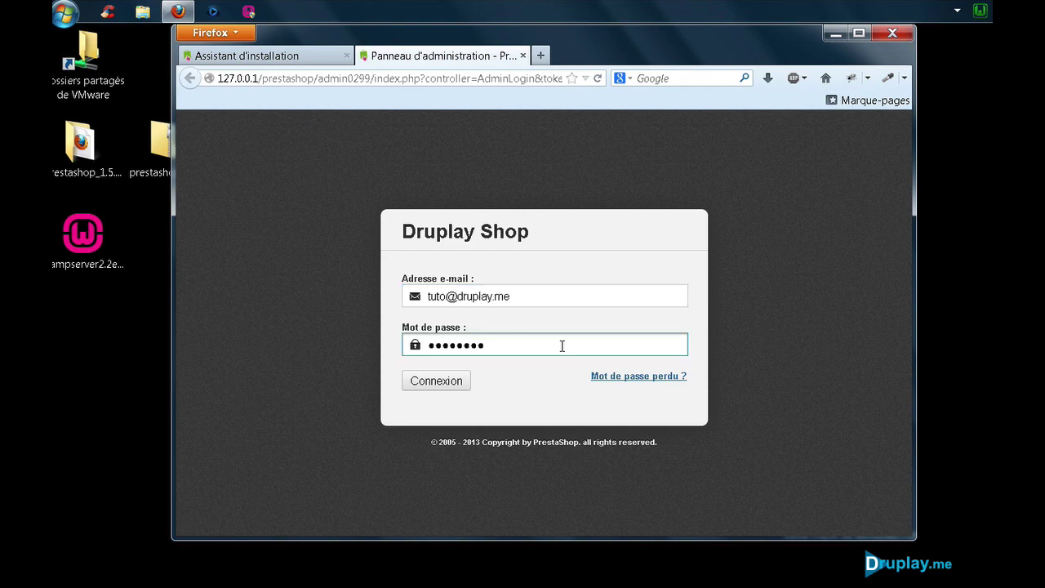
pyautogui.click(461, 384)
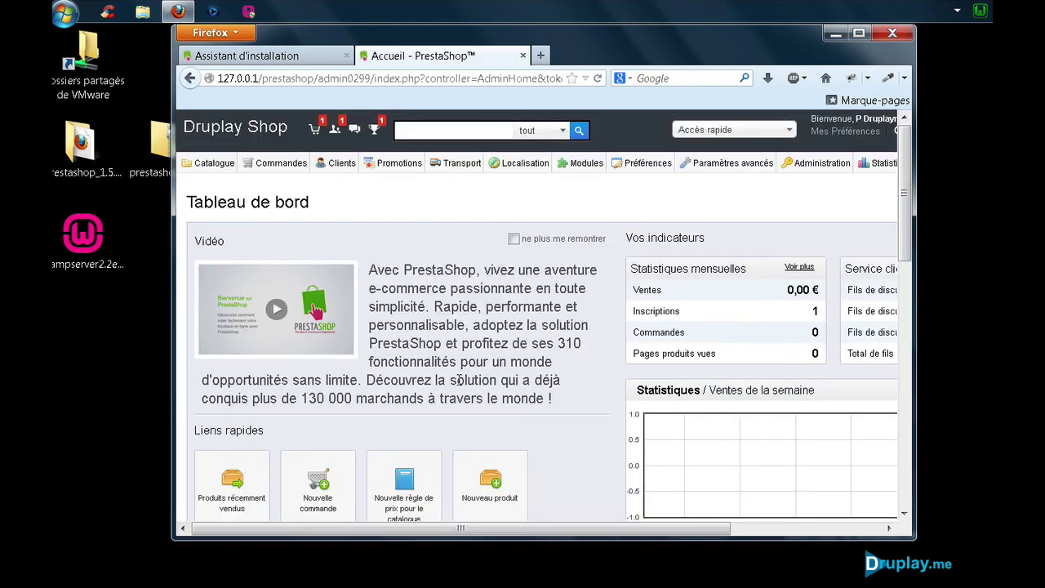
# Step: Bookmark the dashboard as 'Back Office' in the Barre personnelle folder
pyautogui.rightClick(487, 198)
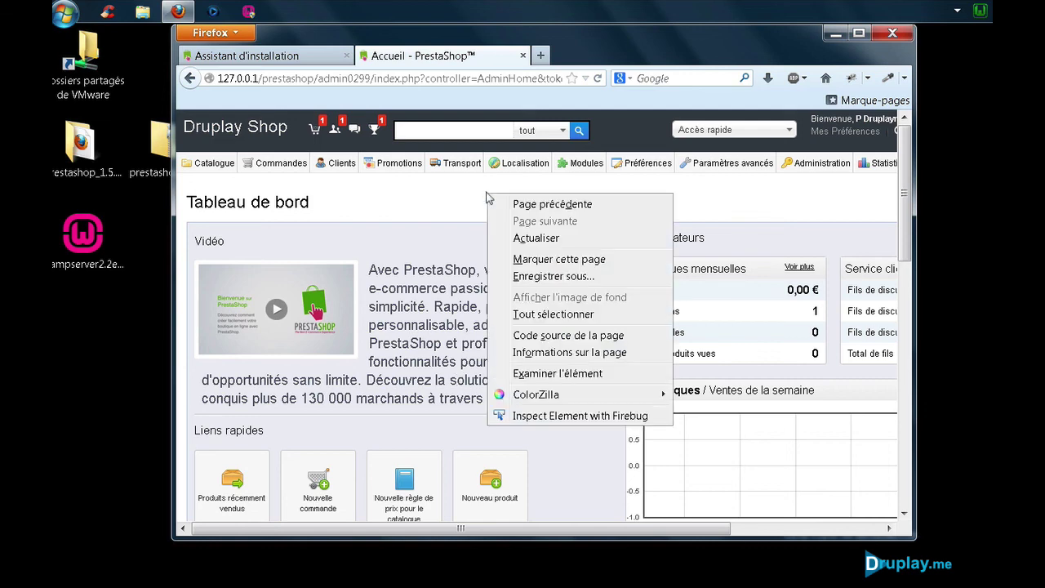
pyautogui.click(537, 260)
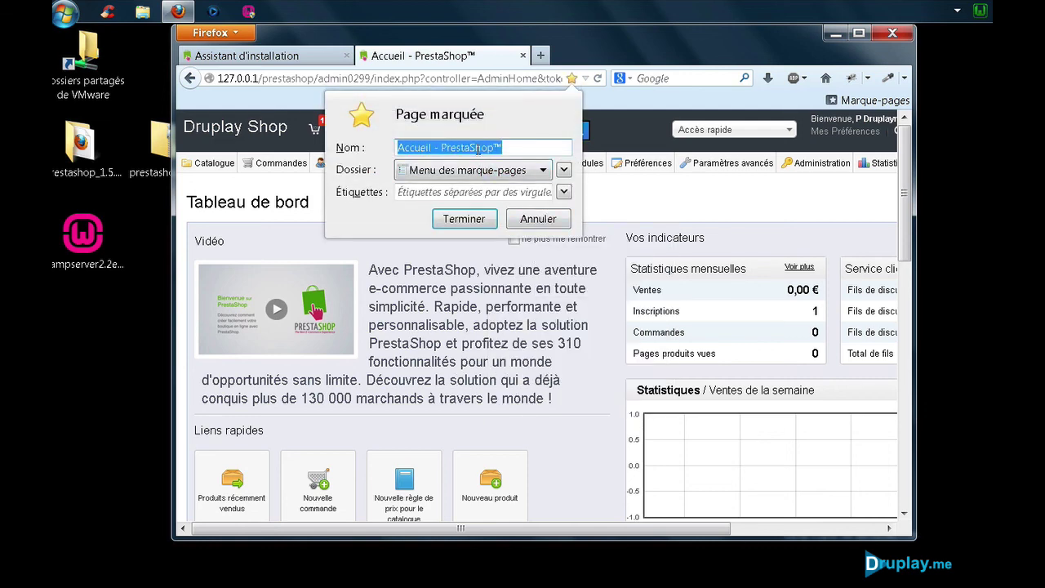
pyautogui.click(493, 148)
pyautogui.moveTo(521, 146); pyautogui.dragTo(381, 146)
pyautogui.write('Back O')
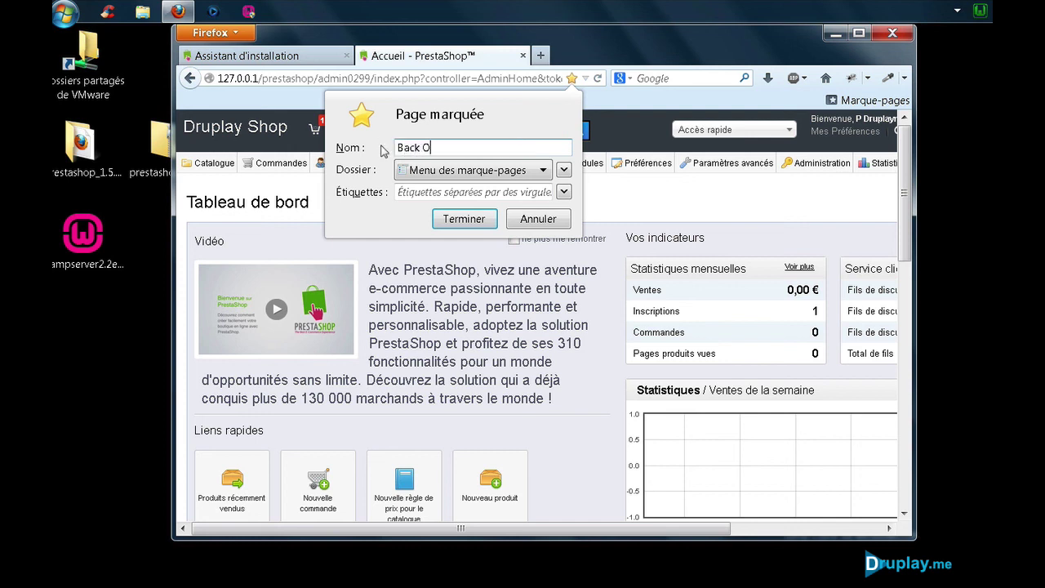
pyautogui.write('ffice')
pyautogui.click(431, 172)
pyautogui.click(431, 187)
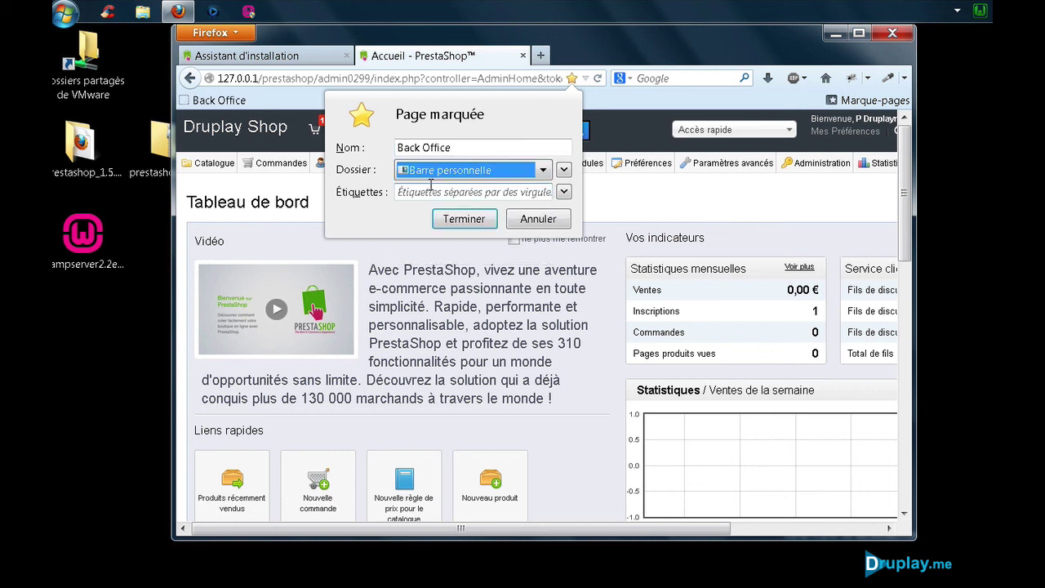
pyautogui.click(463, 220)
# Step: Try the Back Office bookmark, then go back to the installation-complete tab
pyautogui.click(225, 103)
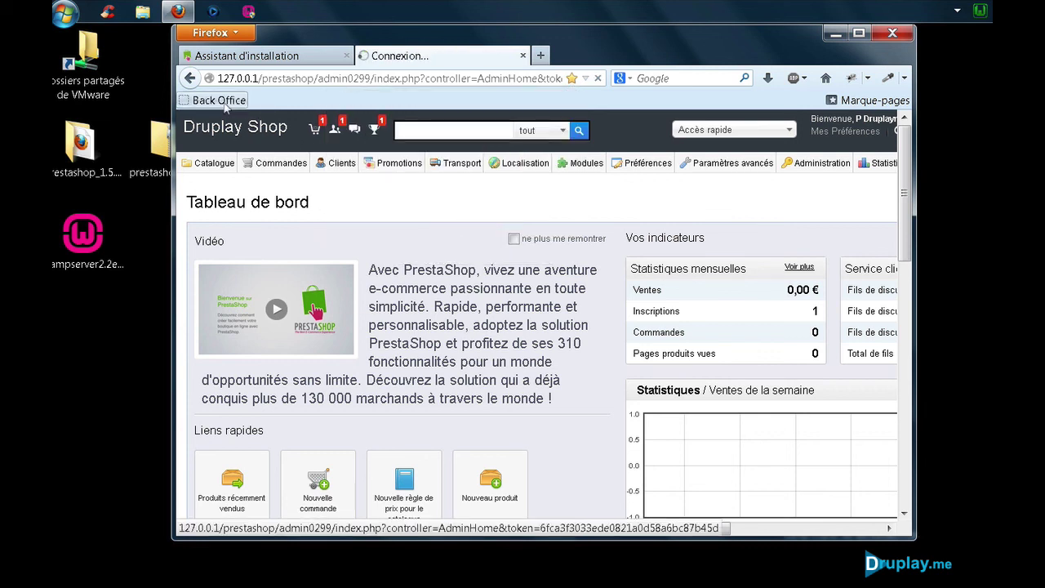
pyautogui.moveTo(317, 169)
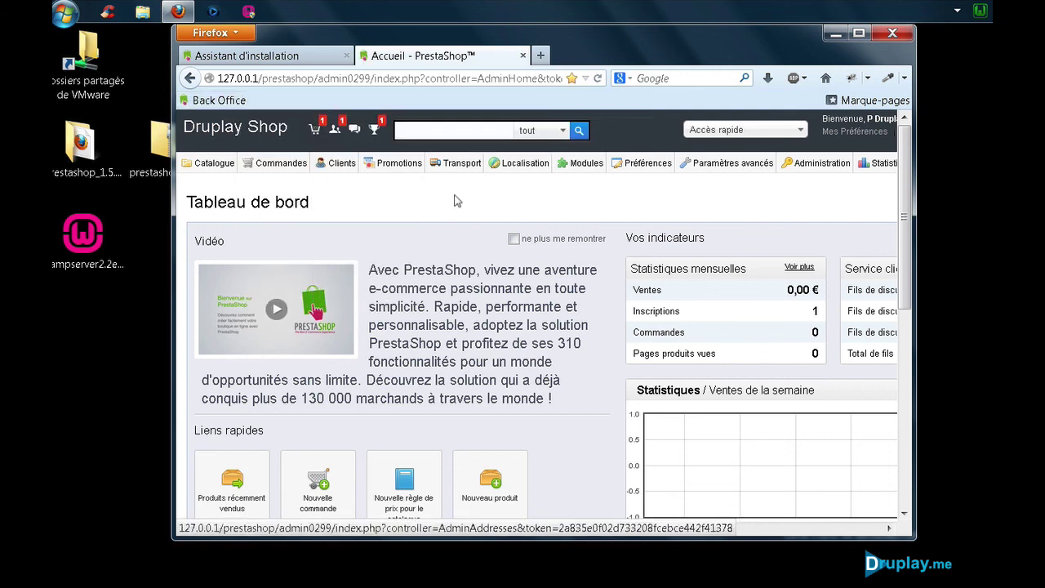
pyautogui.click(308, 57)
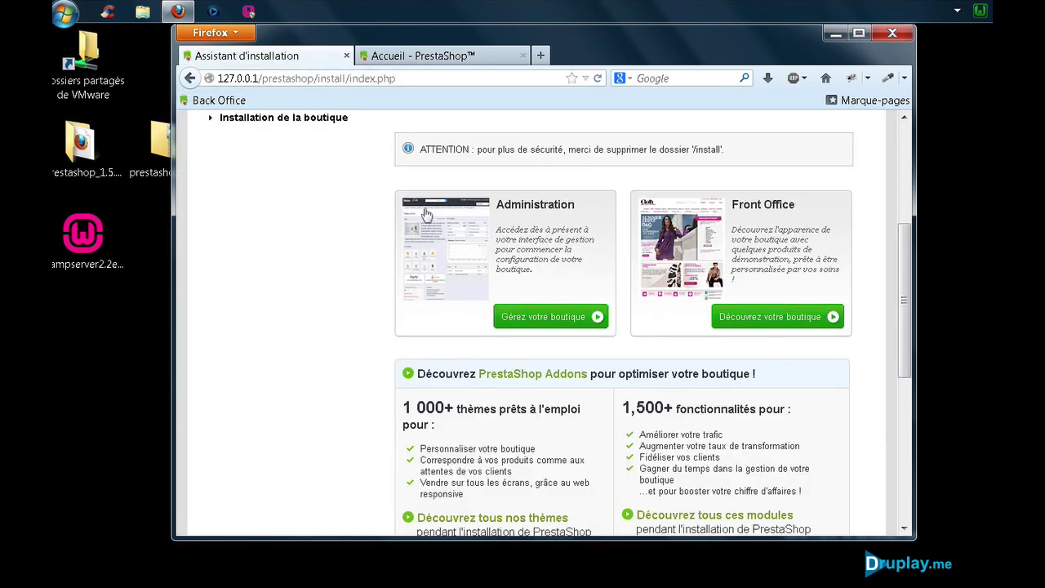
# Step: Open the Druplay Shop storefront from 'Découvrez votre boutique'
pyautogui.click(757, 321)
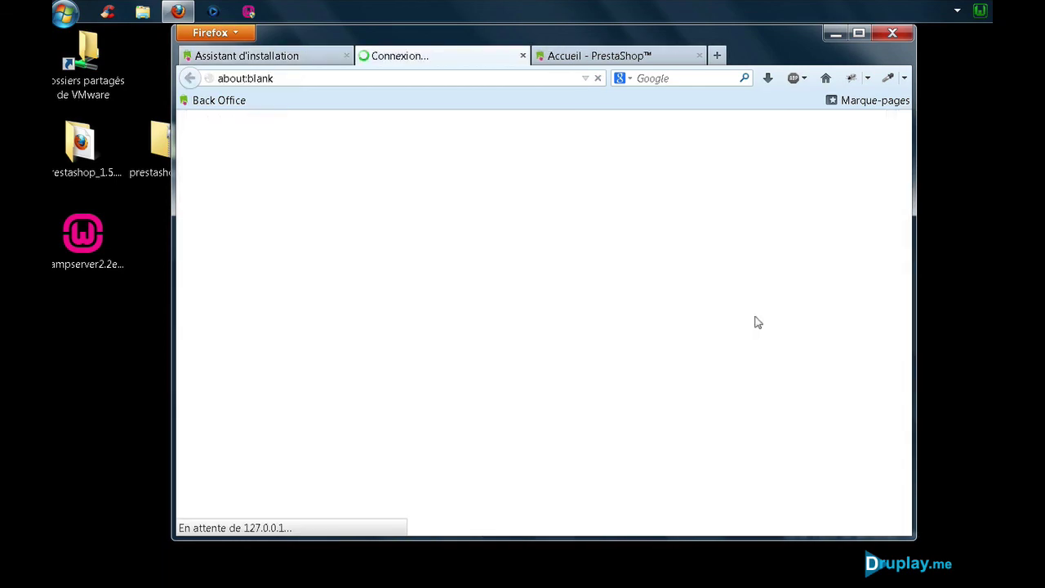
pyautogui.scroll(-10, 635, 304)
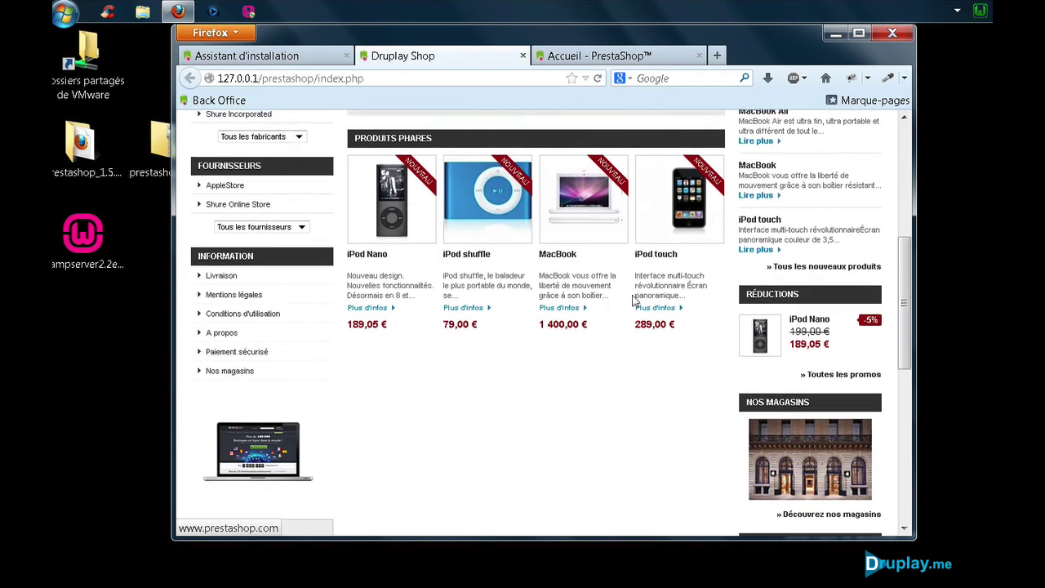
pyautogui.scroll(9, 633, 298)
pyautogui.scroll(1, 636, 300)
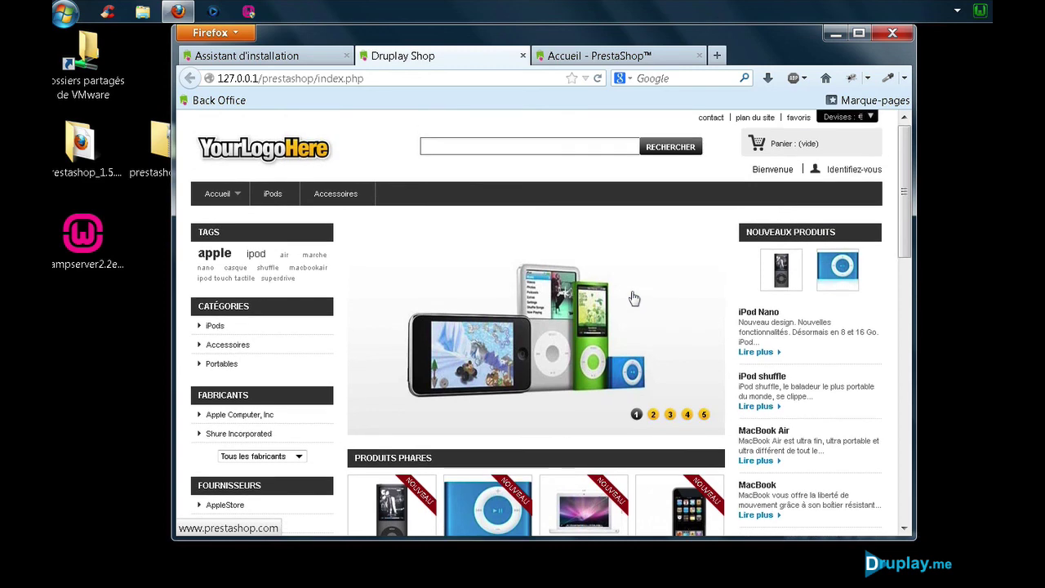
# Step: Bookmark the storefront as 'Druplay Shop' in Barre personnelle and test the bookmark
pyautogui.rightClick(374, 144)
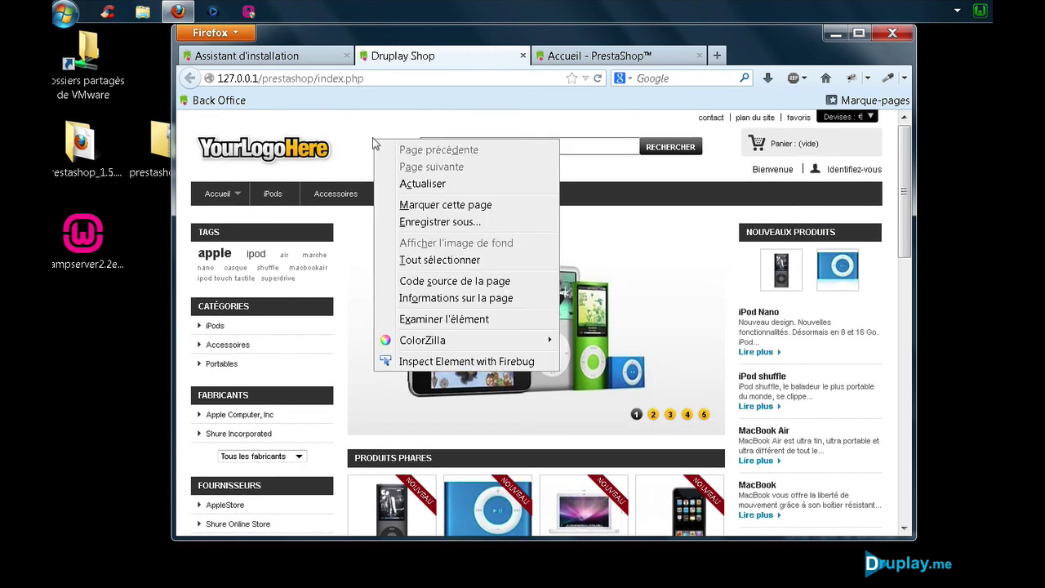
pyautogui.click(413, 205)
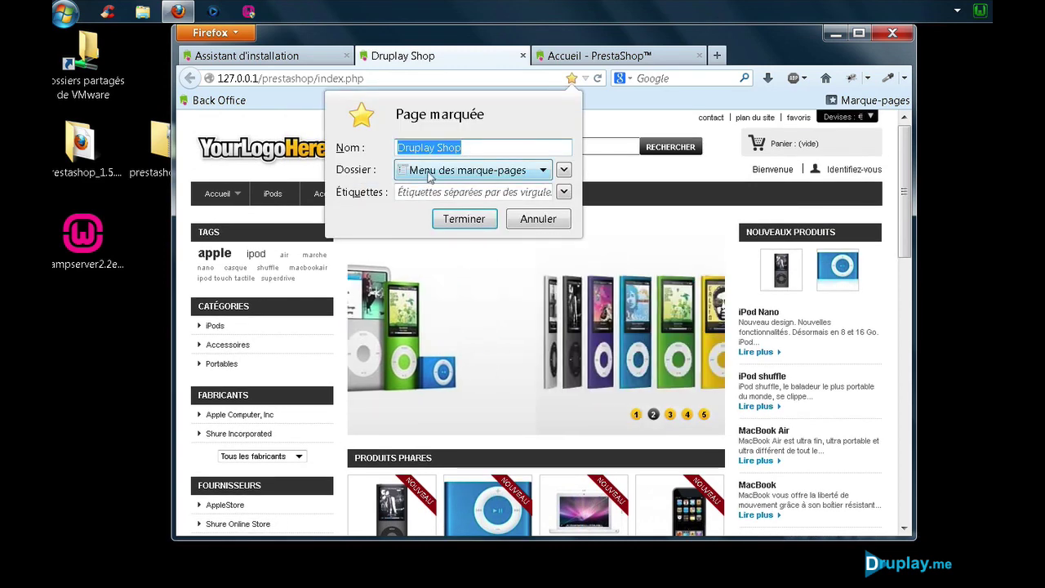
pyautogui.click(431, 172)
pyautogui.click(429, 189)
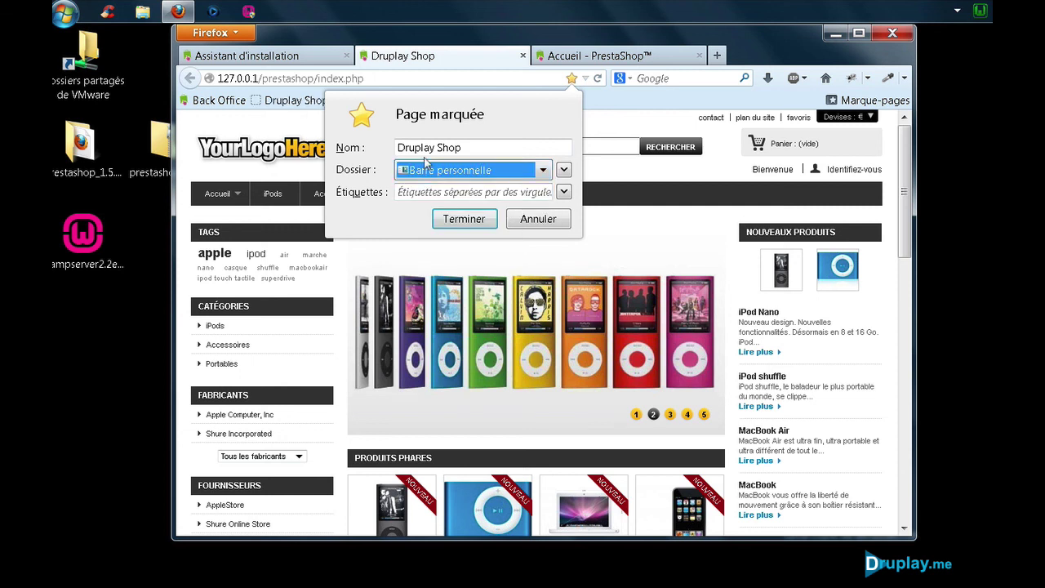
pyautogui.click(463, 219)
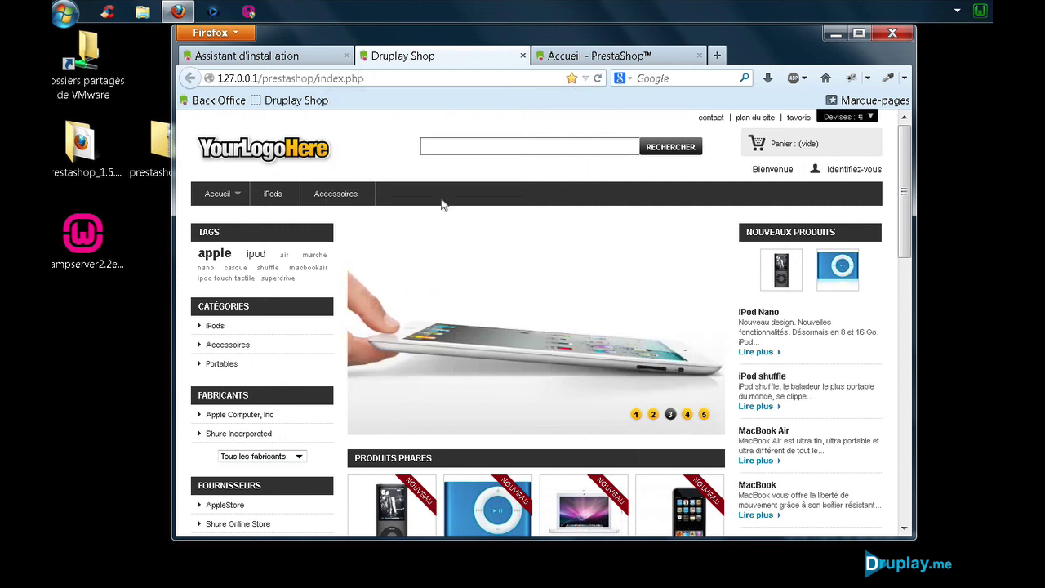
pyautogui.click(274, 101)
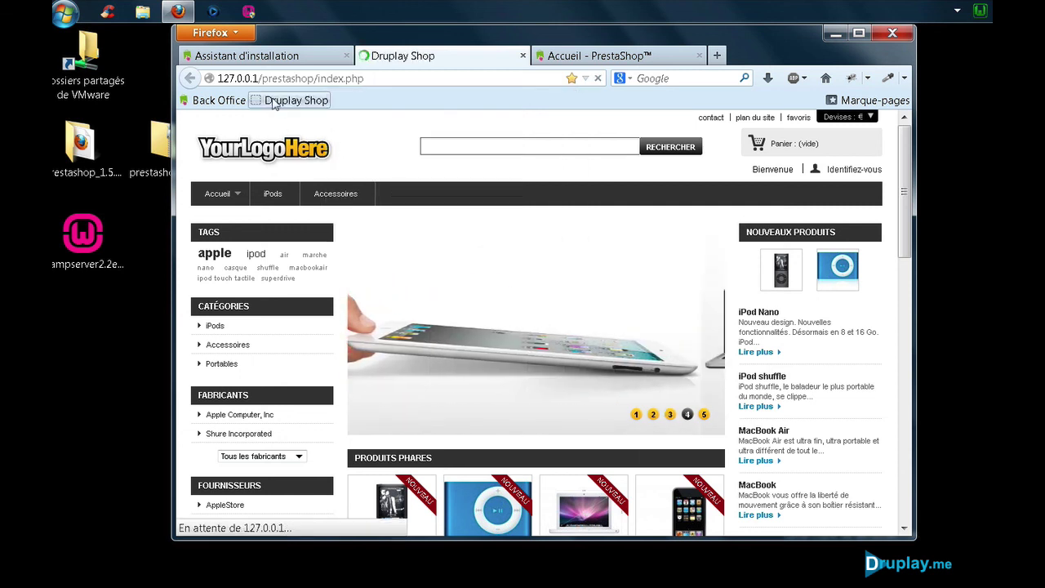